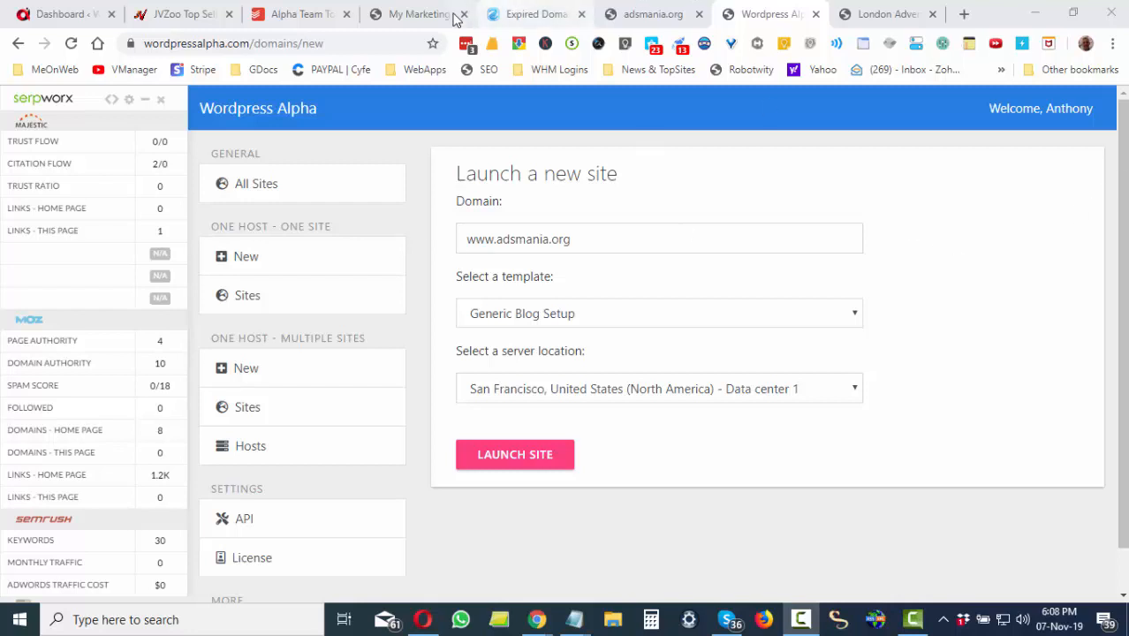
# On the My Marketing Agency Services site, hide the SERPWorx overlay and open the Facebook Ads and AdWords Management service pages in new tabs.
pyautogui.click(421, 14)
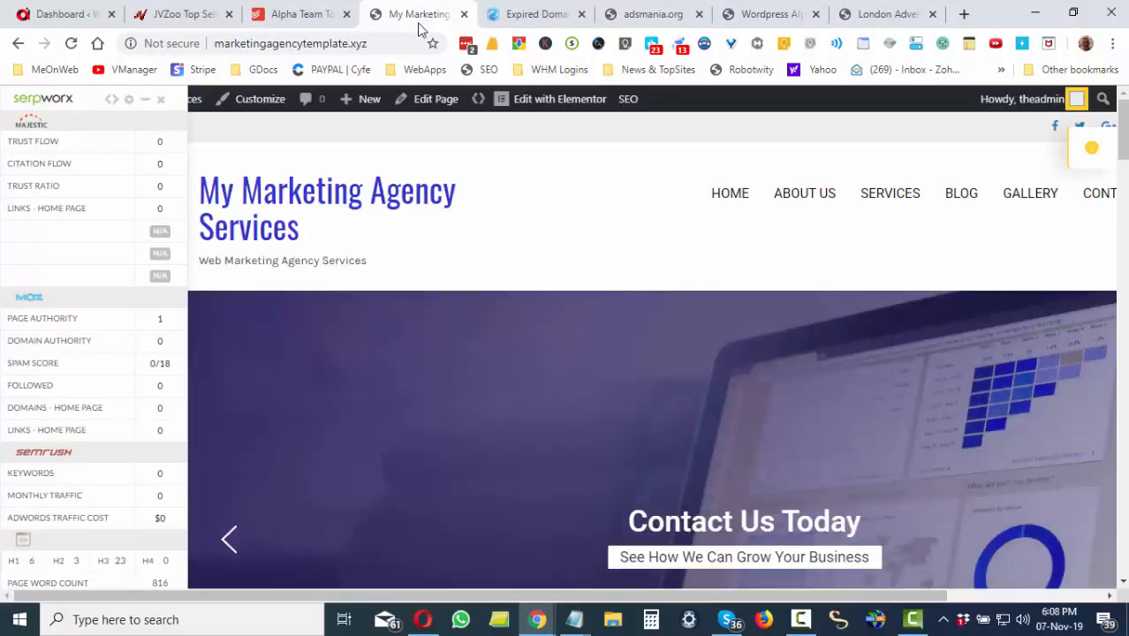
pyautogui.click(146, 100)
pyautogui.moveTo(795, 194)
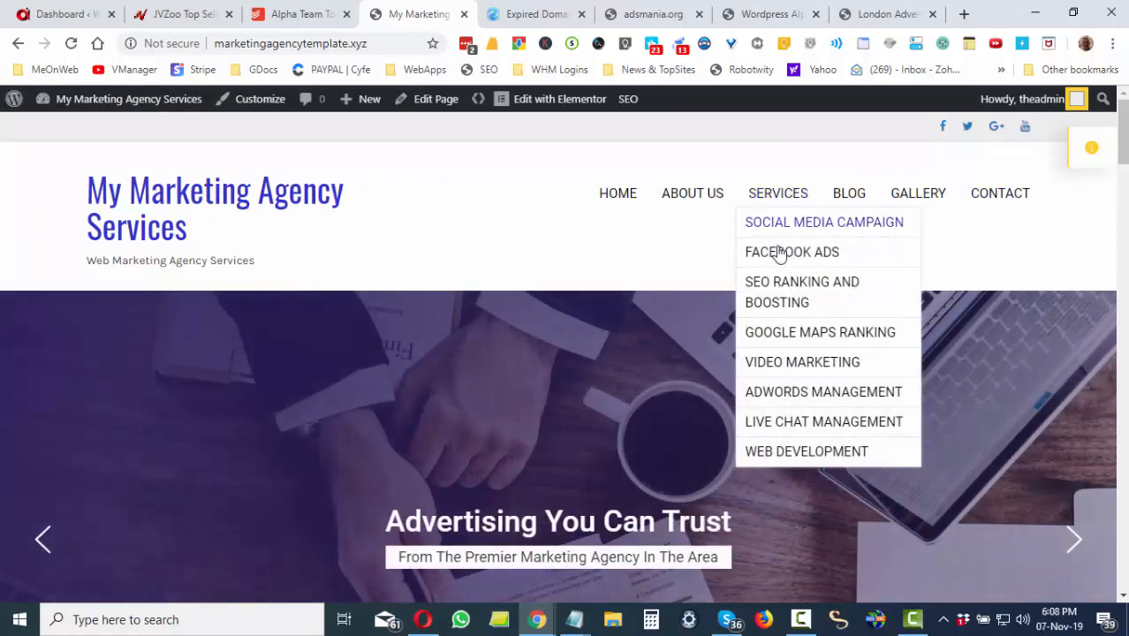
pyautogui.rightClick(779, 254)
pyautogui.click(804, 265)
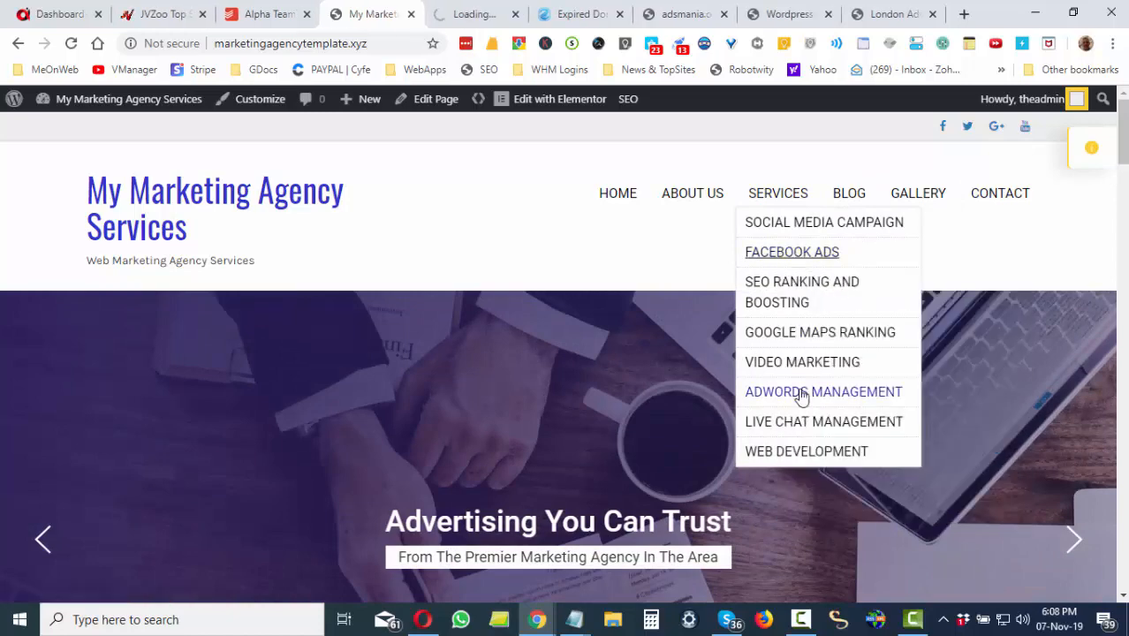
pyautogui.rightClick(801, 395)
pyautogui.click(862, 129)
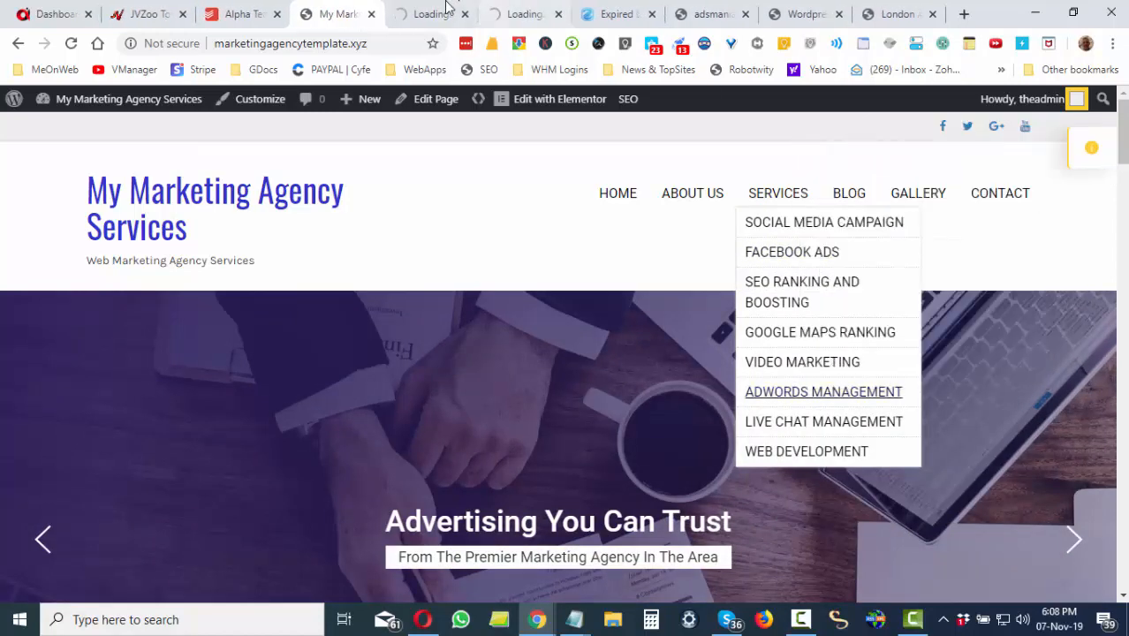
# View the pricing packages on the Facebook Ads page and hide the SERPWorx overlay there.
pyautogui.click(433, 12)
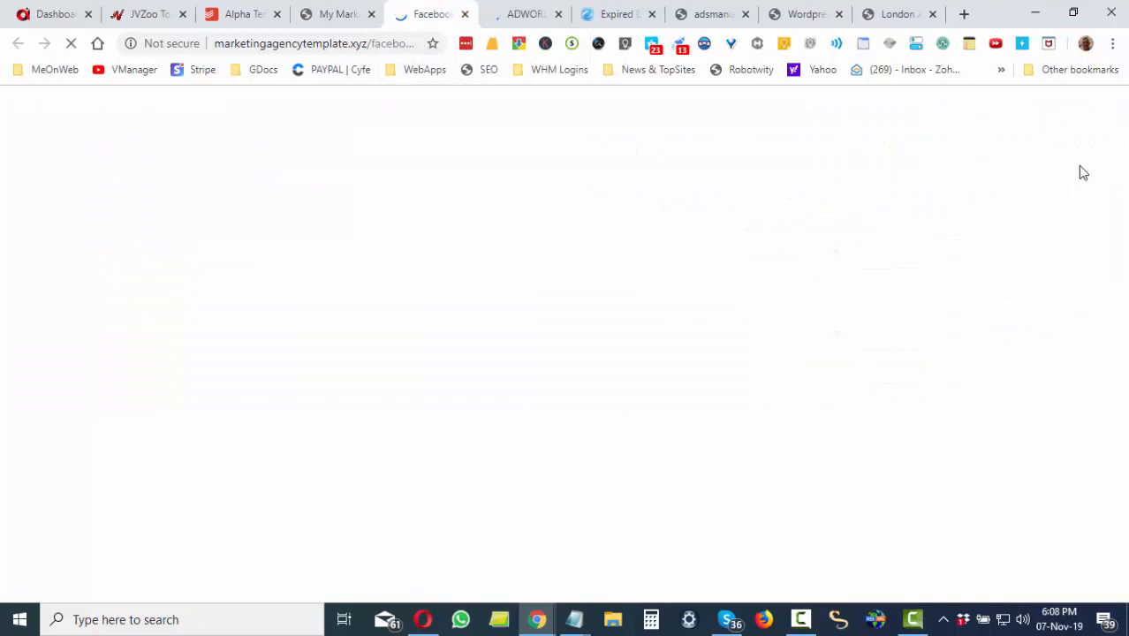
pyautogui.moveTo(1123, 141); pyautogui.dragTo(1123, 422)
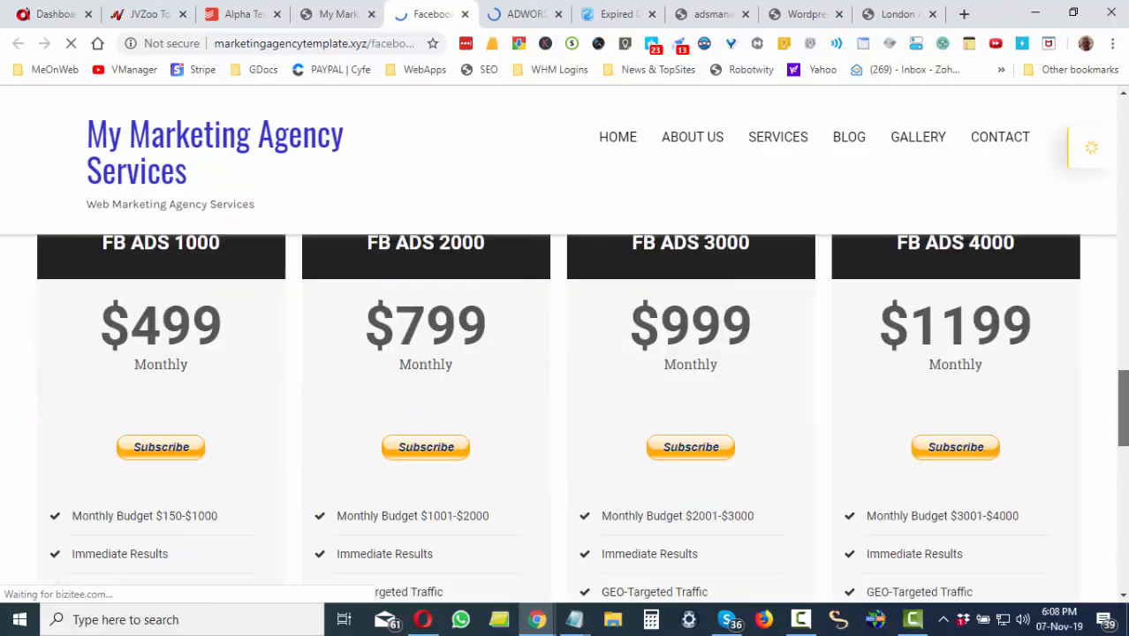
pyautogui.moveTo(1125, 403)
pyautogui.mouseDown()
pyautogui.moveTo(1126, 490)
pyautogui.moveTo(1125, 408)
pyautogui.mouseUp()
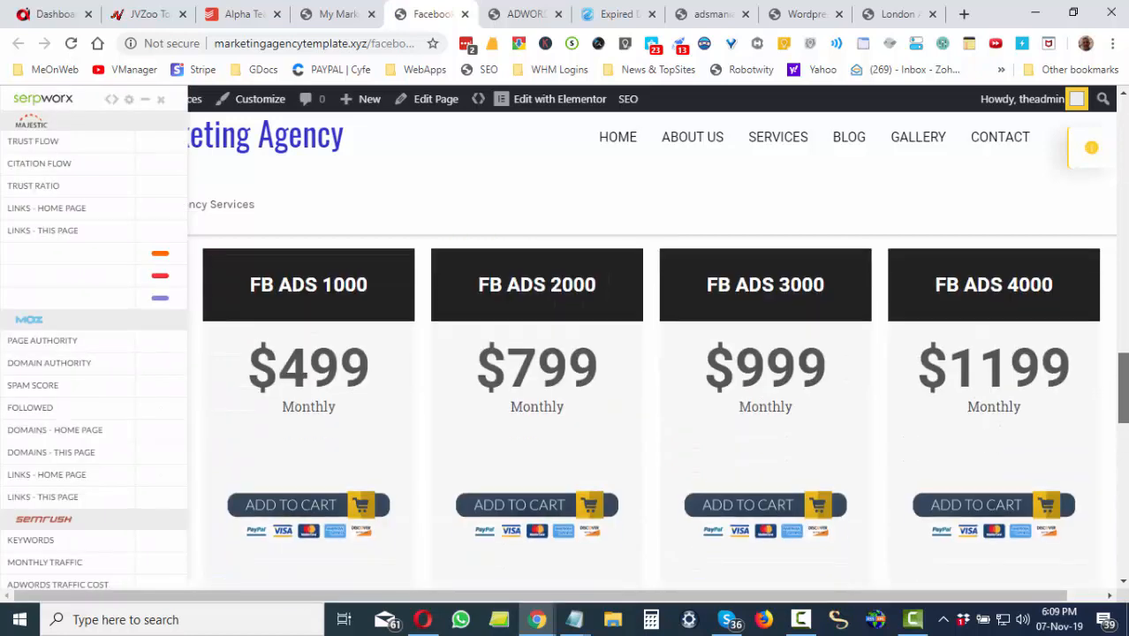
pyautogui.click(147, 105)
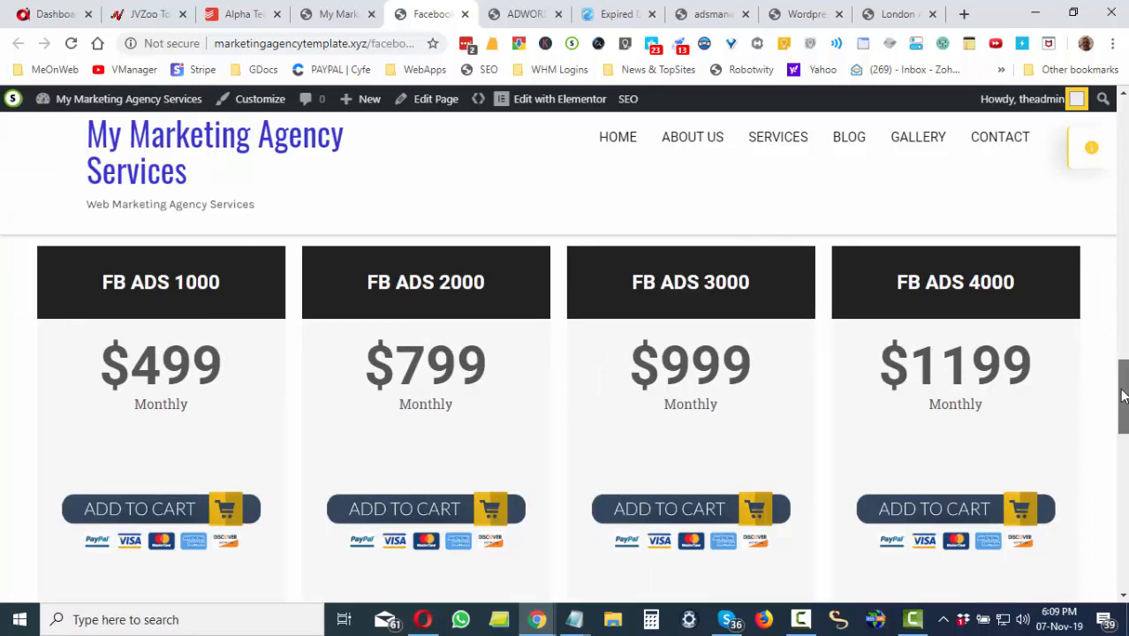
# Examine the Facebook Ads page's introduction, targeting sections and package details from start to end.
pyautogui.scroll(1, 1123, 387)
pyautogui.scroll(15, 1123, 386)
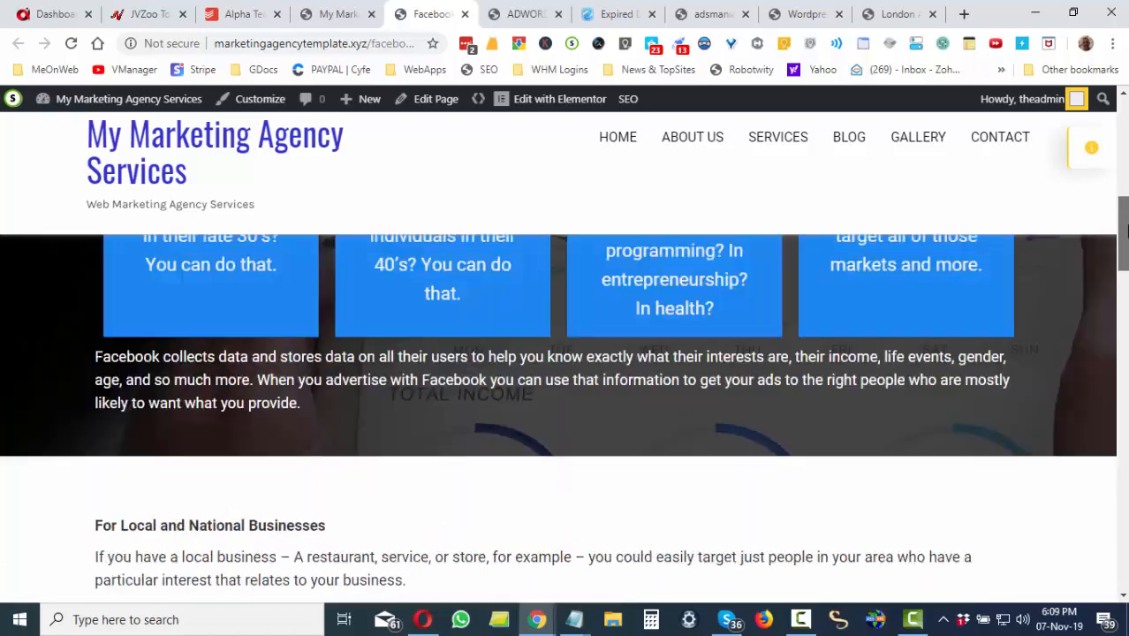
pyautogui.scroll(-10, 1123, 387)
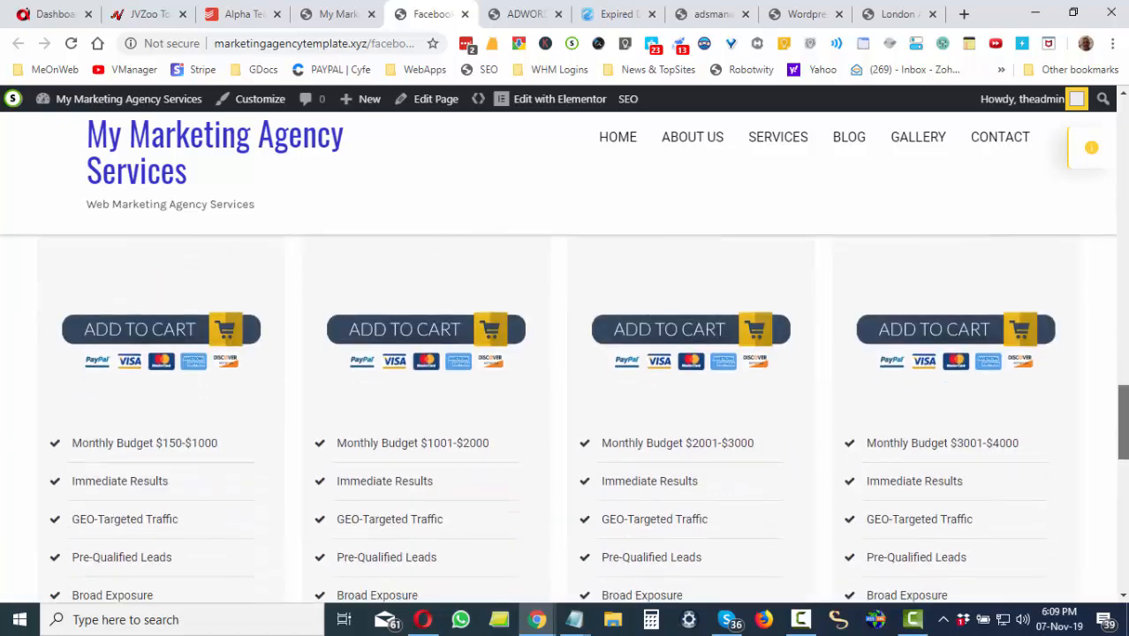
pyautogui.scroll(-8, 1123, 386)
pyautogui.scroll(20, 1123, 387)
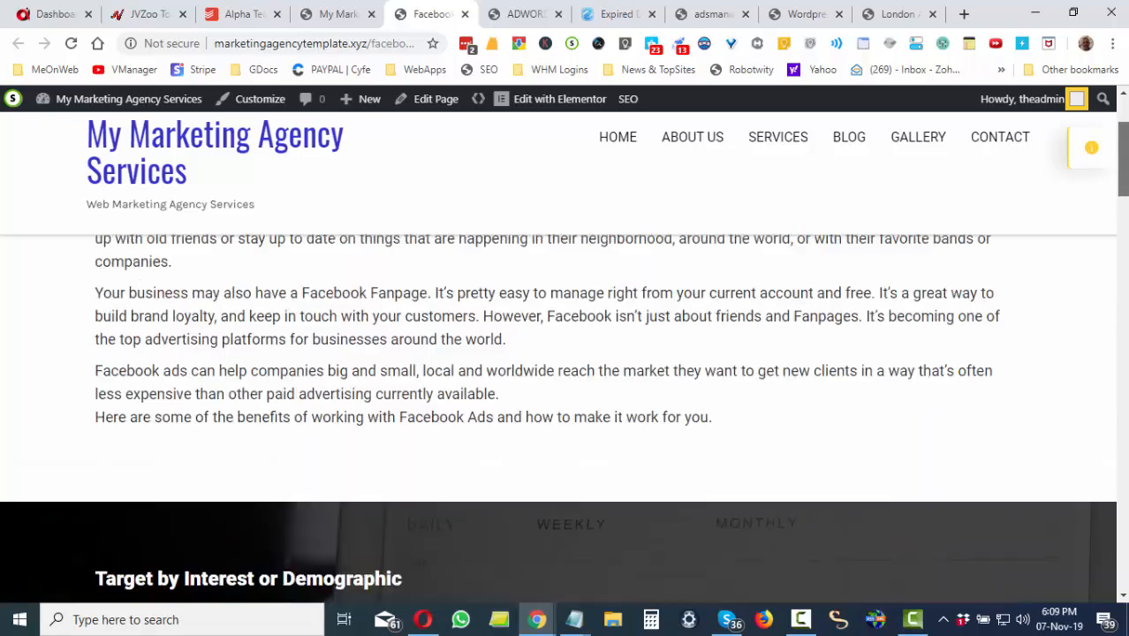
pyautogui.scroll(5, 1124, 387)
pyautogui.scroll(-12, 1123, 387)
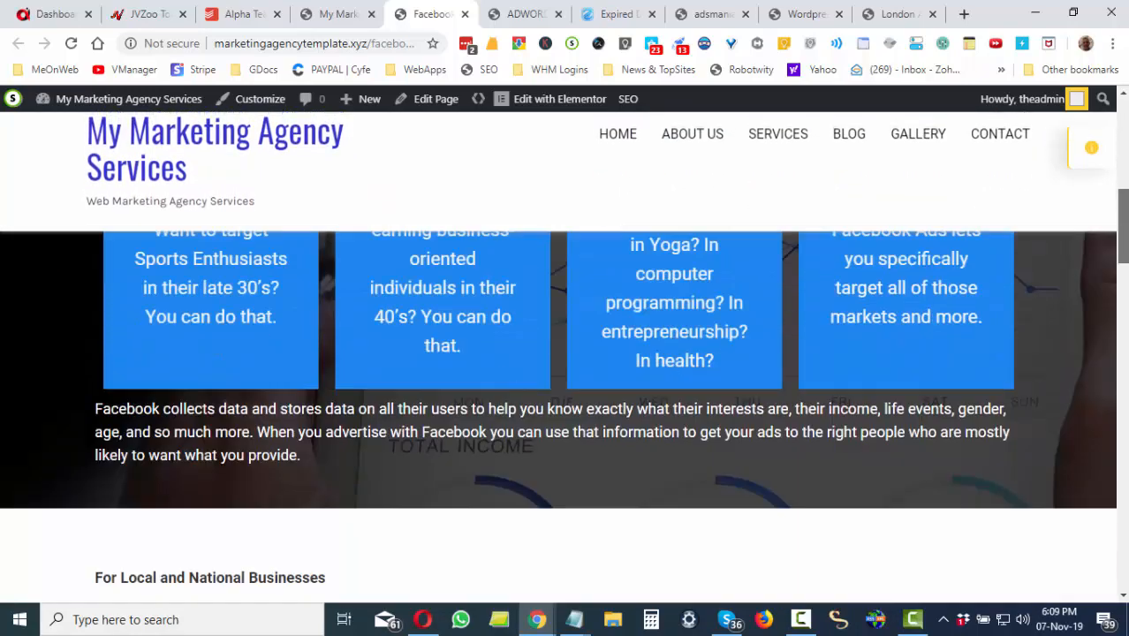
pyautogui.scroll(-10, 1124, 387)
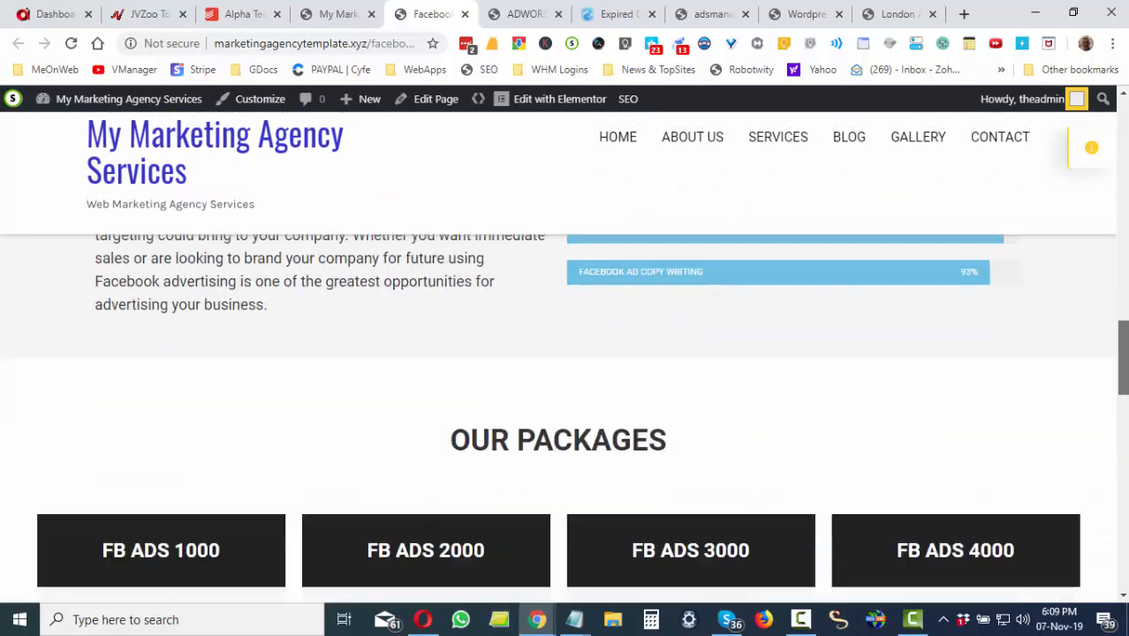
pyautogui.scroll(-5, 582, 417)
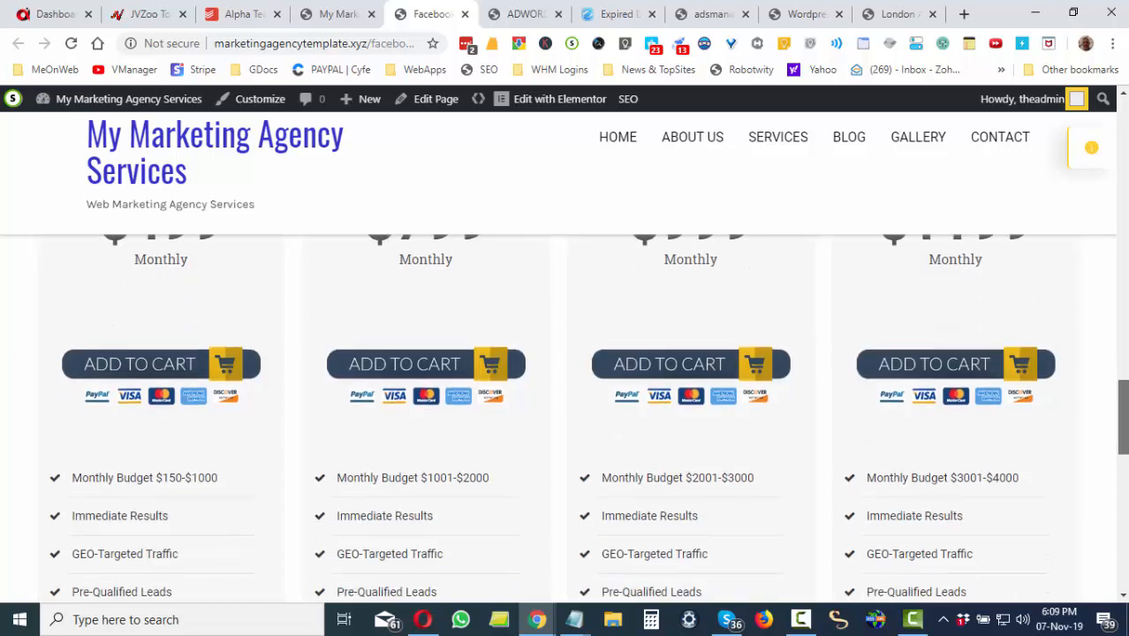
pyautogui.scroll(-1, 566, 416)
pyautogui.scroll(3, 565, 415)
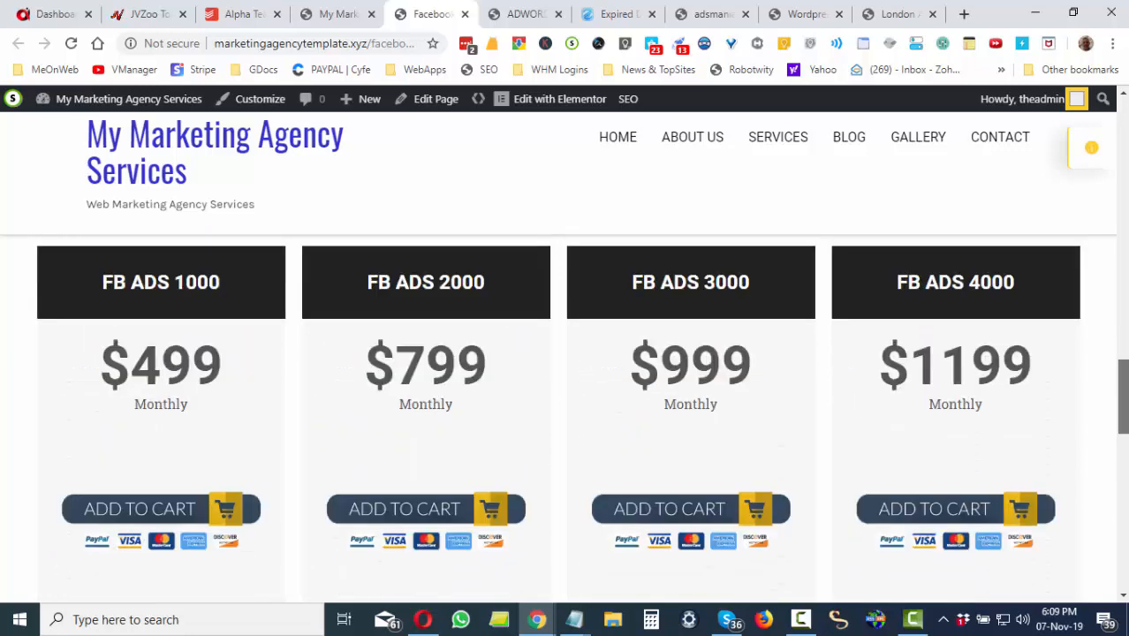
pyautogui.scroll(15, 565, 398)
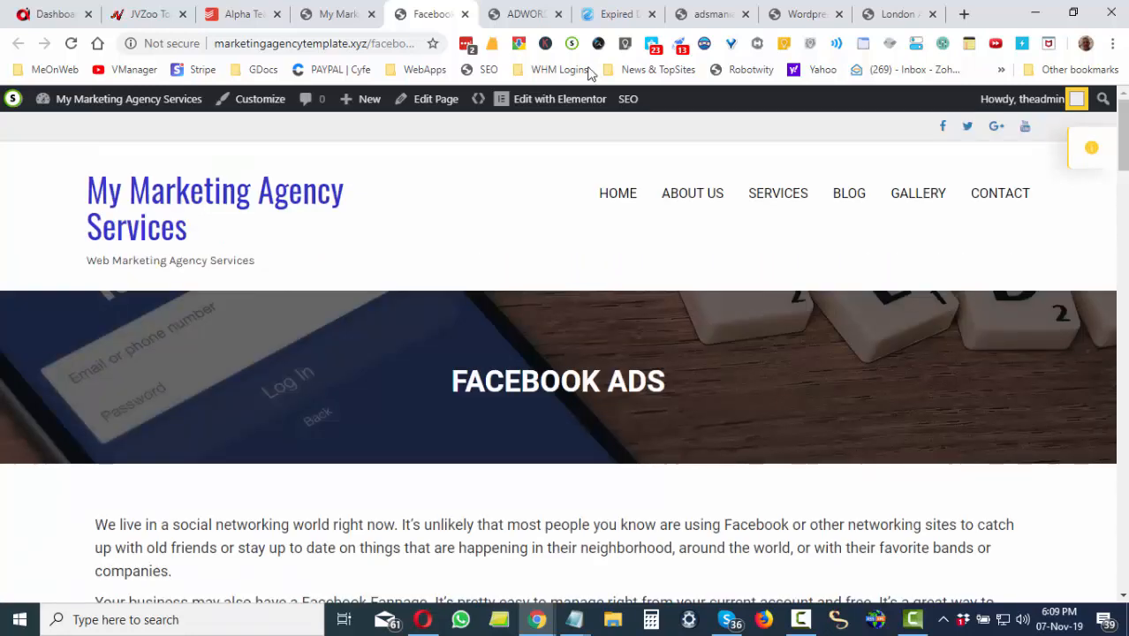
# Examine the marketing agency homepage's slider, video, service tiles, team, expertise and footer contact sections.
pyautogui.click(340, 18)
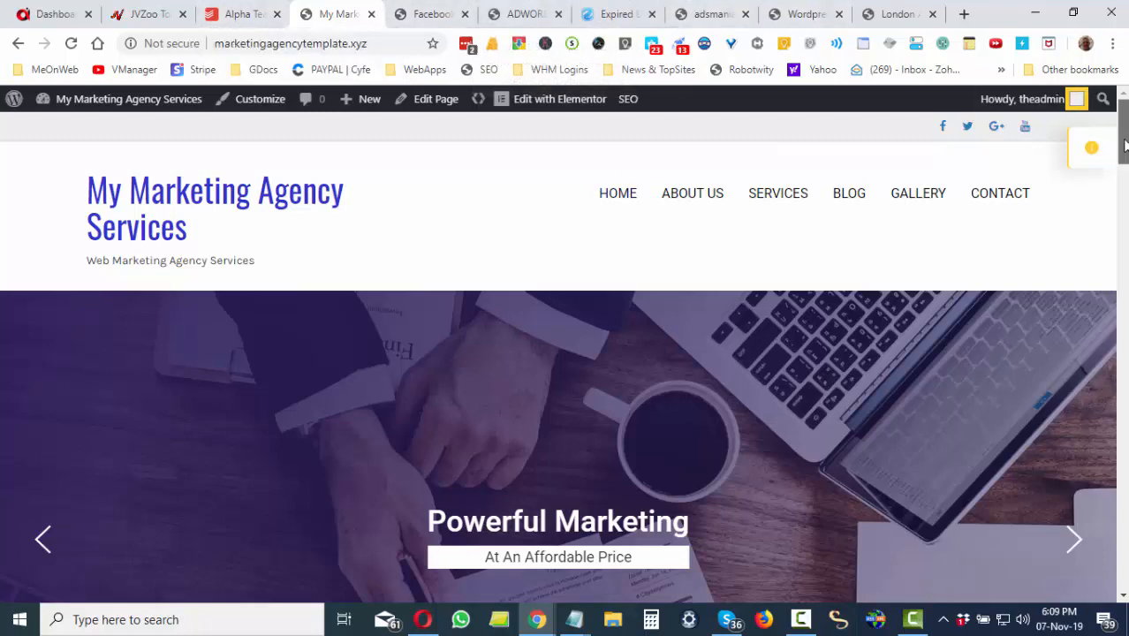
pyautogui.scroll(-5, 1121, 133)
pyautogui.scroll(-4, 565, 415)
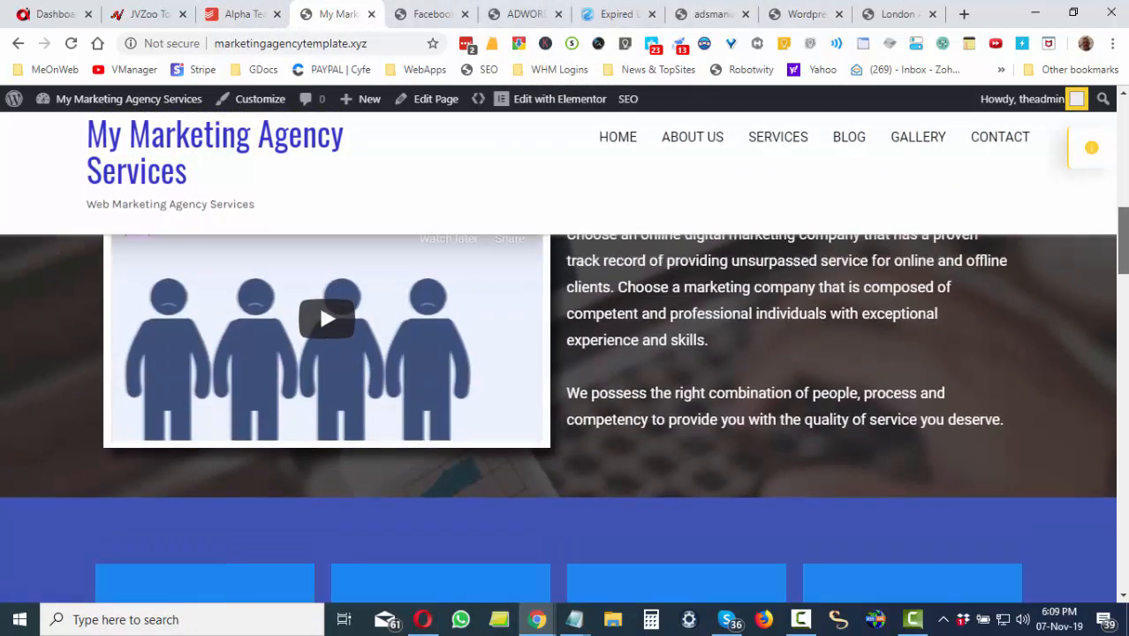
pyautogui.scroll(2, 565, 415)
pyautogui.scroll(-8, 566, 415)
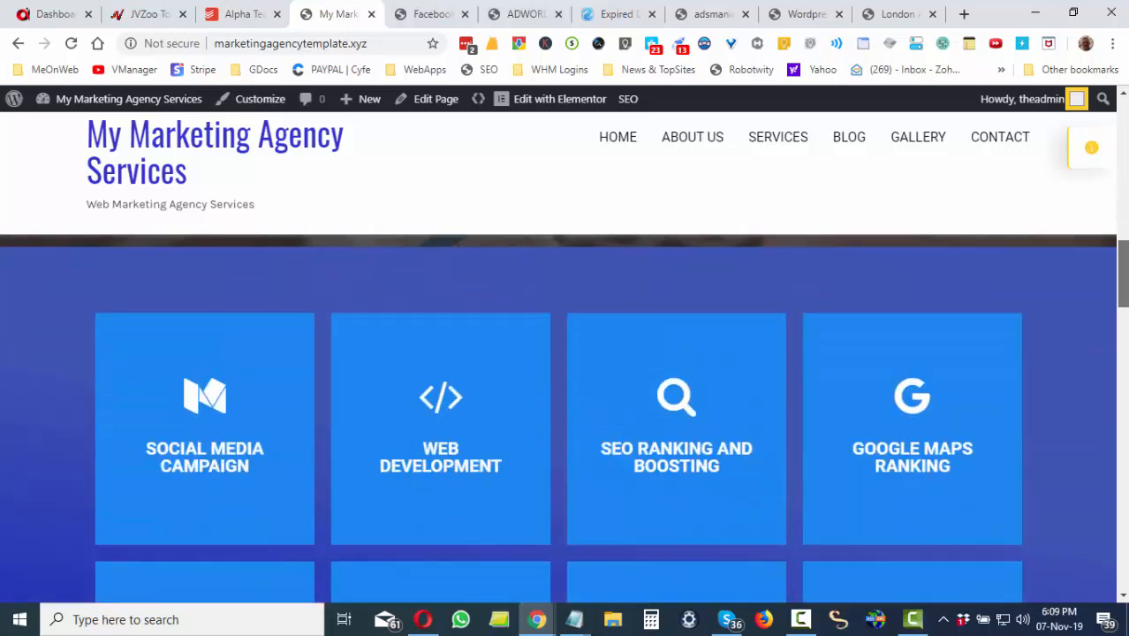
pyautogui.scroll(-5, 566, 415)
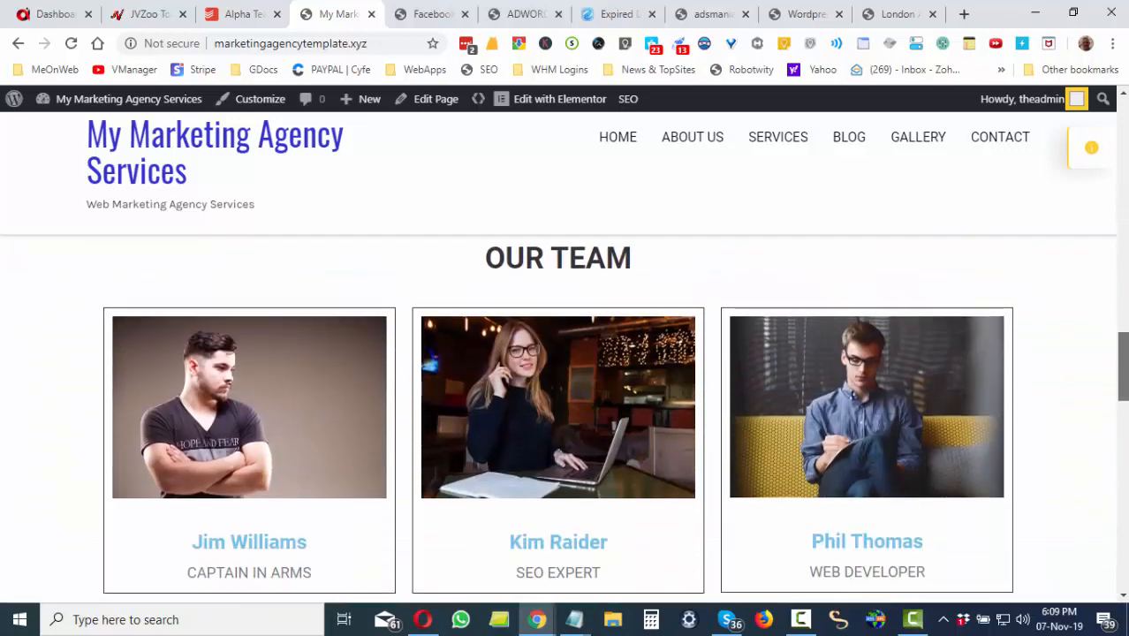
pyautogui.scroll(-7, 565, 415)
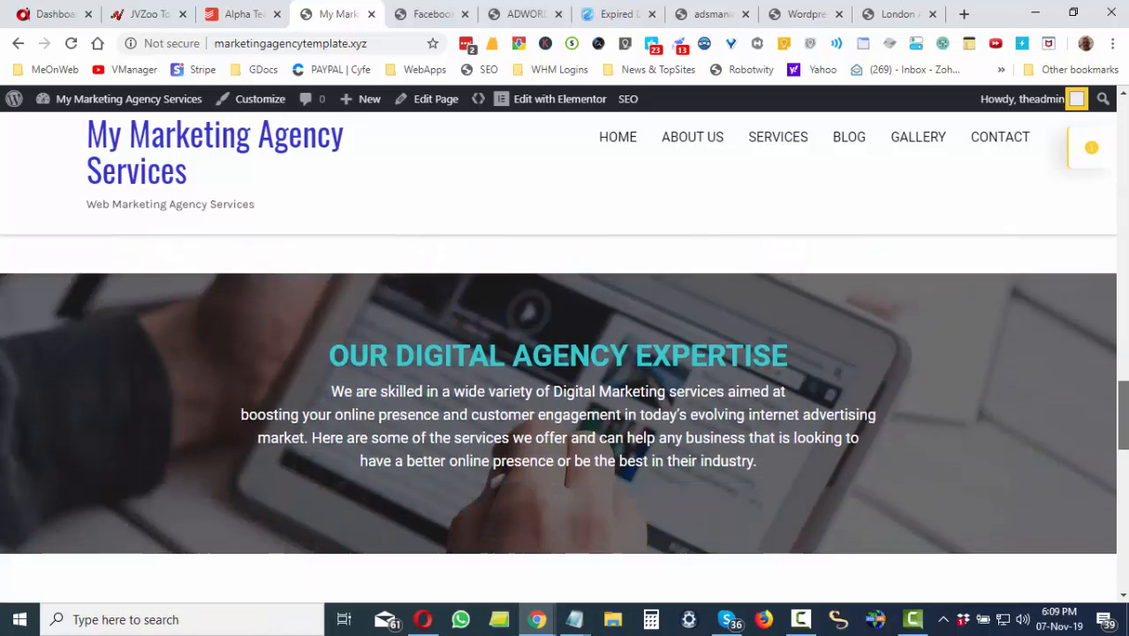
pyautogui.scroll(-2, 565, 415)
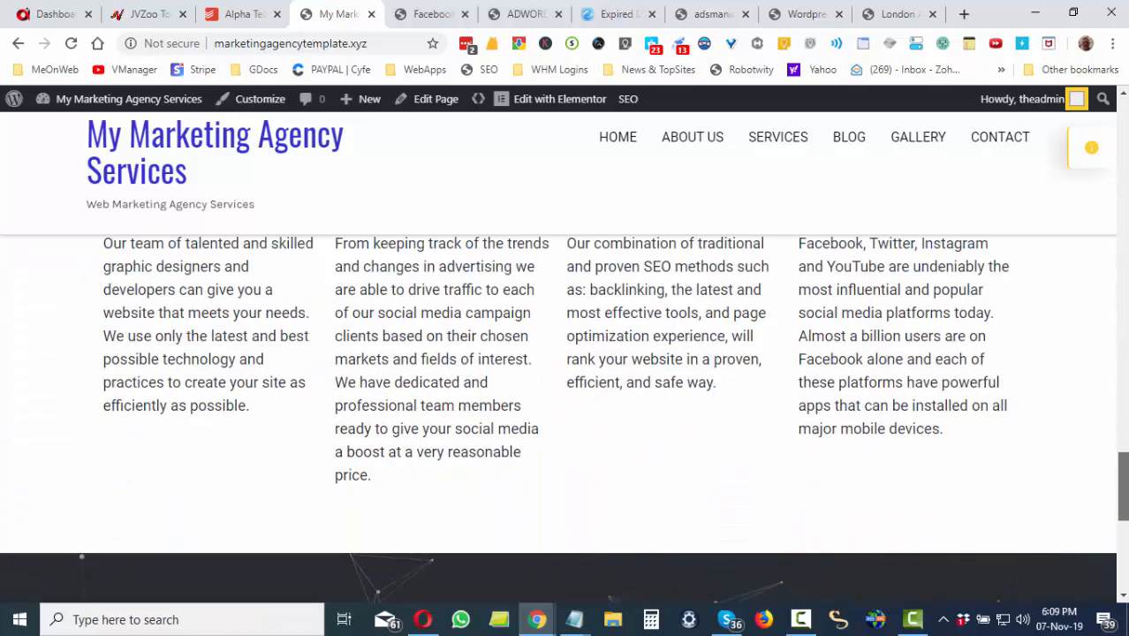
pyautogui.scroll(3, 565, 415)
pyautogui.scroll(-1, 565, 415)
pyautogui.scroll(-6, 566, 415)
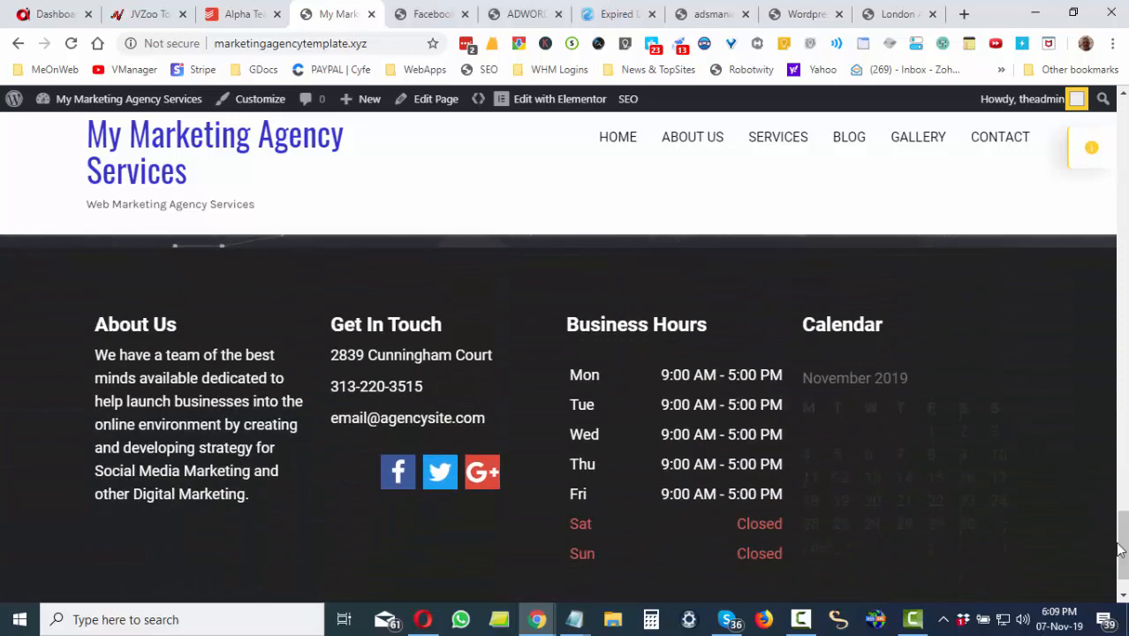
pyautogui.moveTo(1122, 543); pyautogui.dragTo(1125, 95)
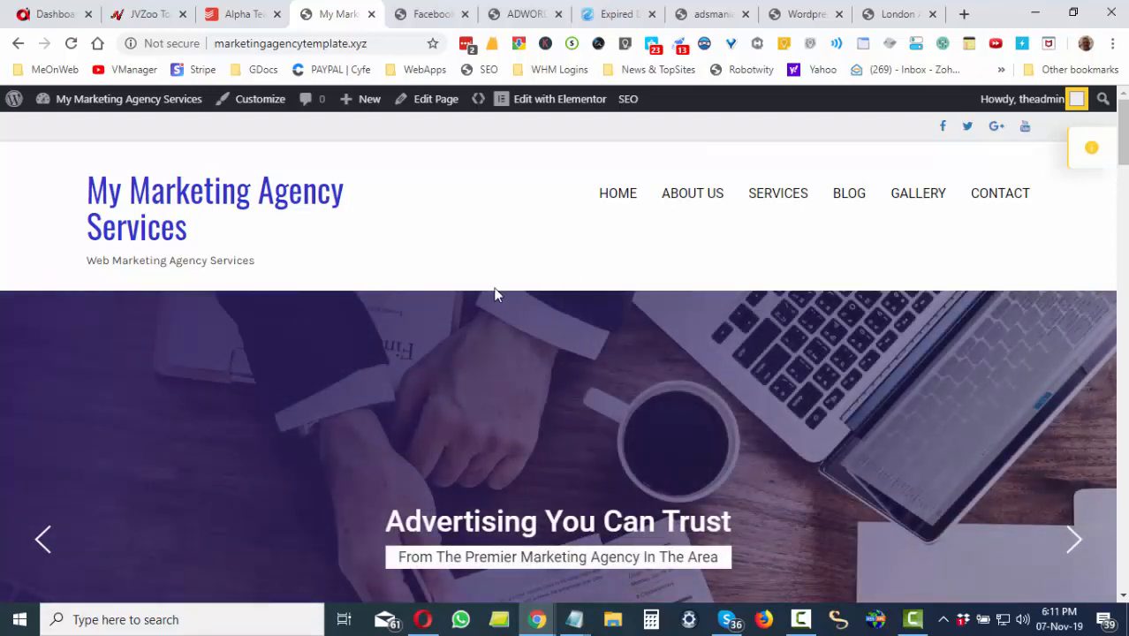
pyautogui.moveTo(1122, 137); pyautogui.dragTo(1104, 151)
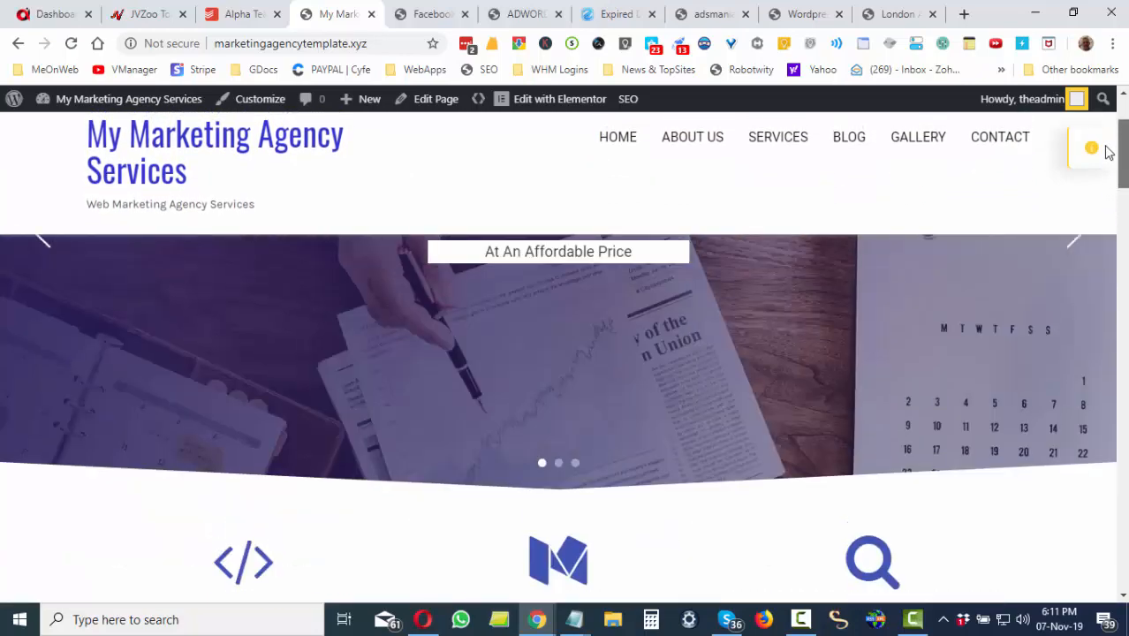
# Look over the Facebook Ads packages again and the AdWords page down to its contact section.
pyautogui.click(444, 18)
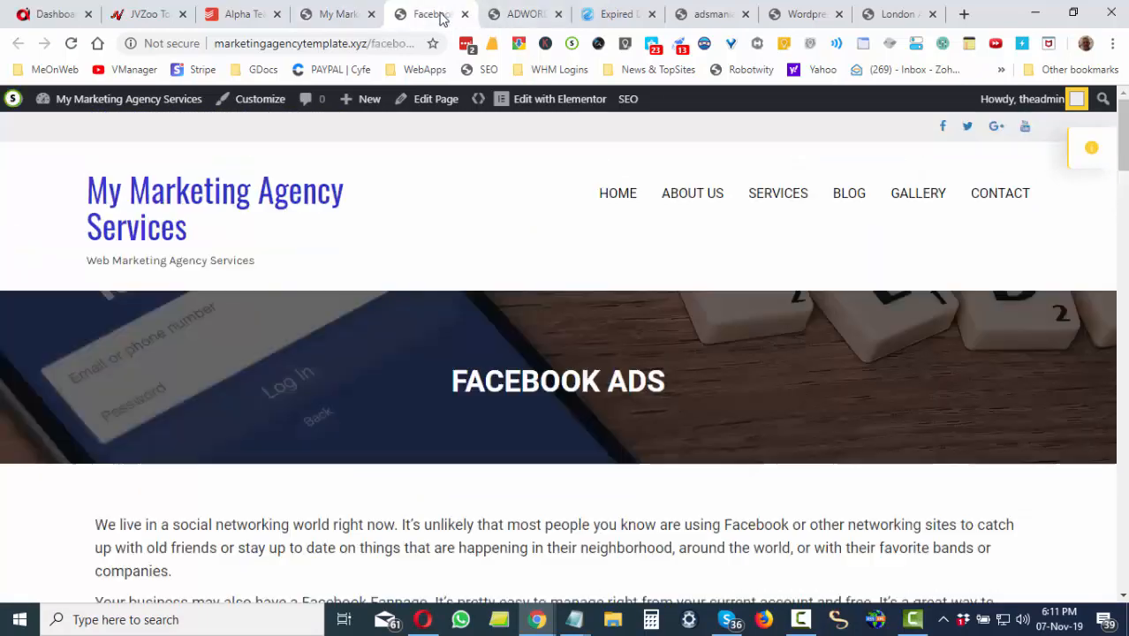
pyautogui.moveTo(1124, 131); pyautogui.dragTo(1122, 393)
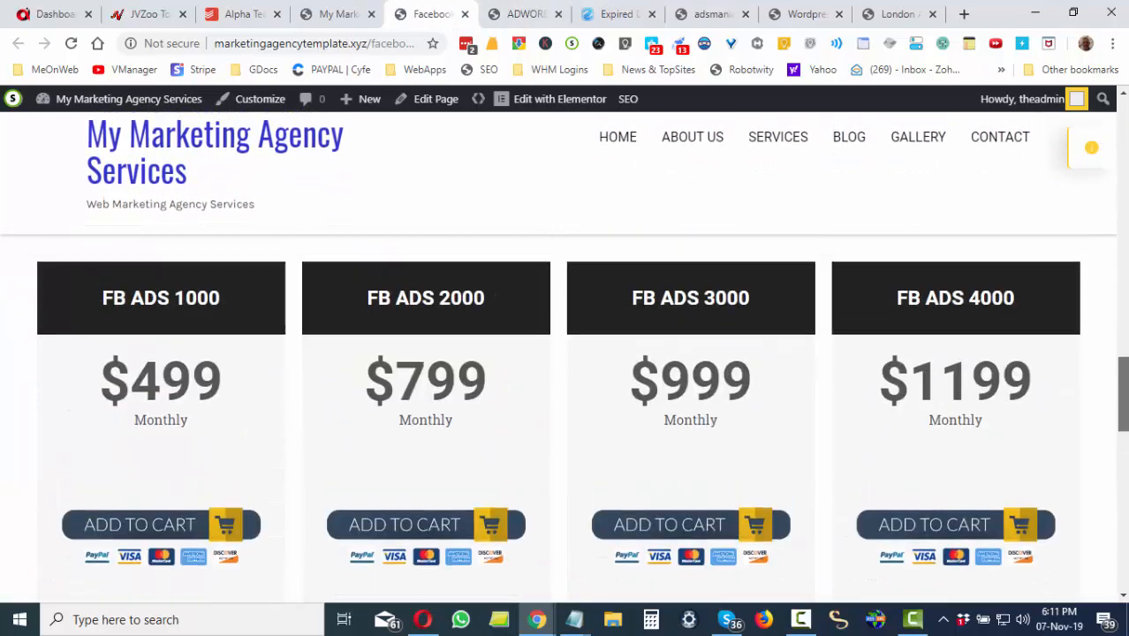
pyautogui.click(525, 14)
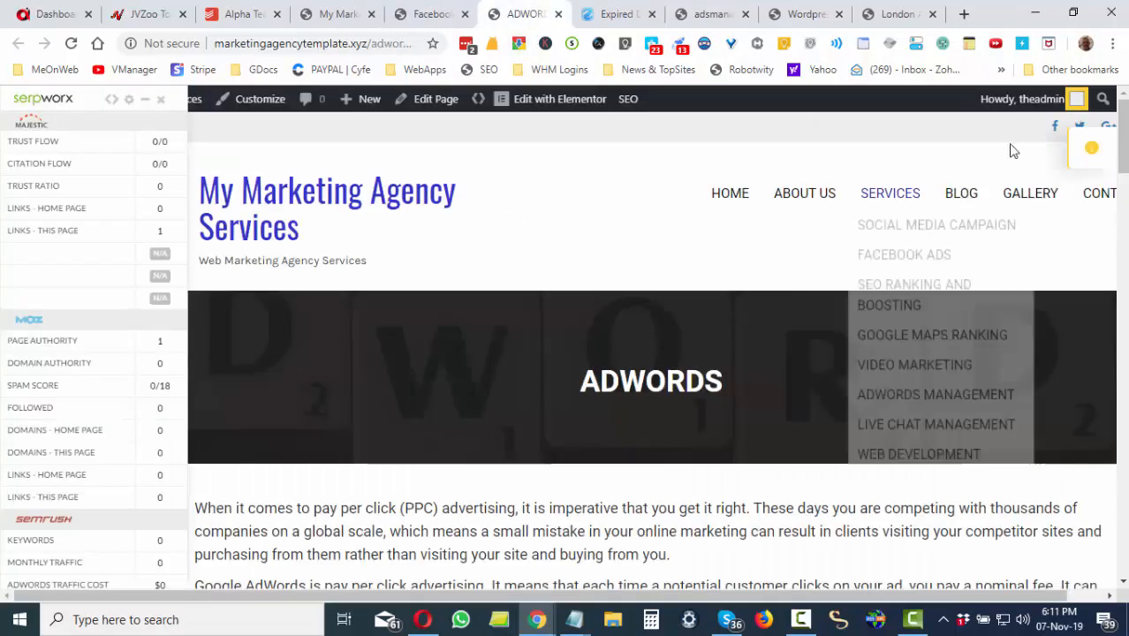
pyautogui.moveTo(1122, 146); pyautogui.dragTo(1121, 508)
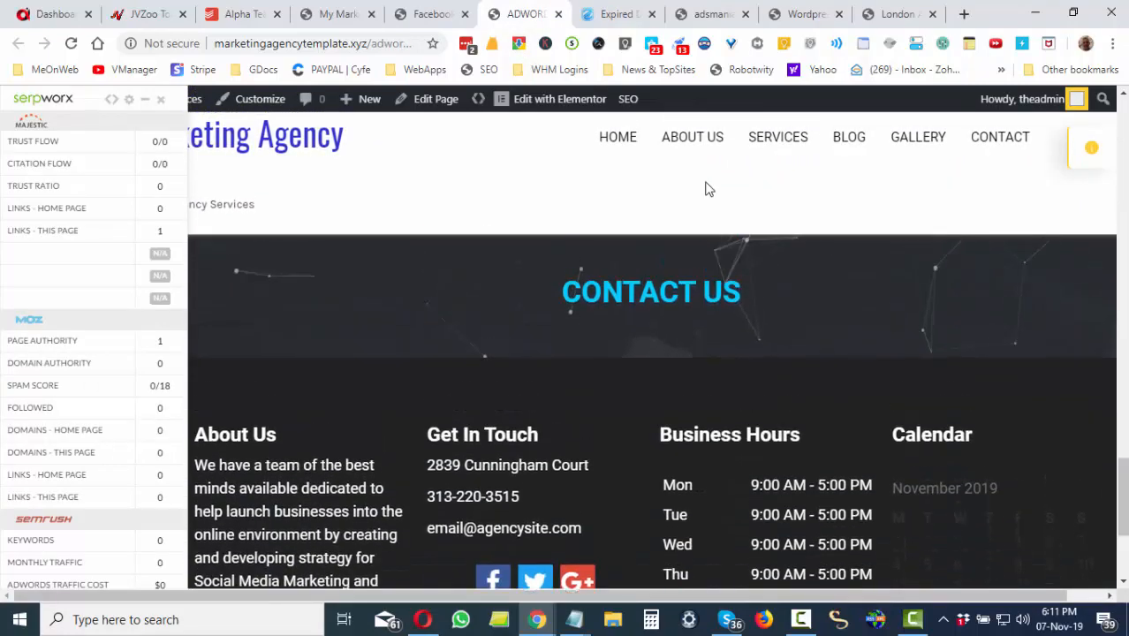
# Close the Facebook Ads and AdWords pages, returning to the marketing agency homepage.
pyautogui.click(446, 14)
pyautogui.click(464, 15)
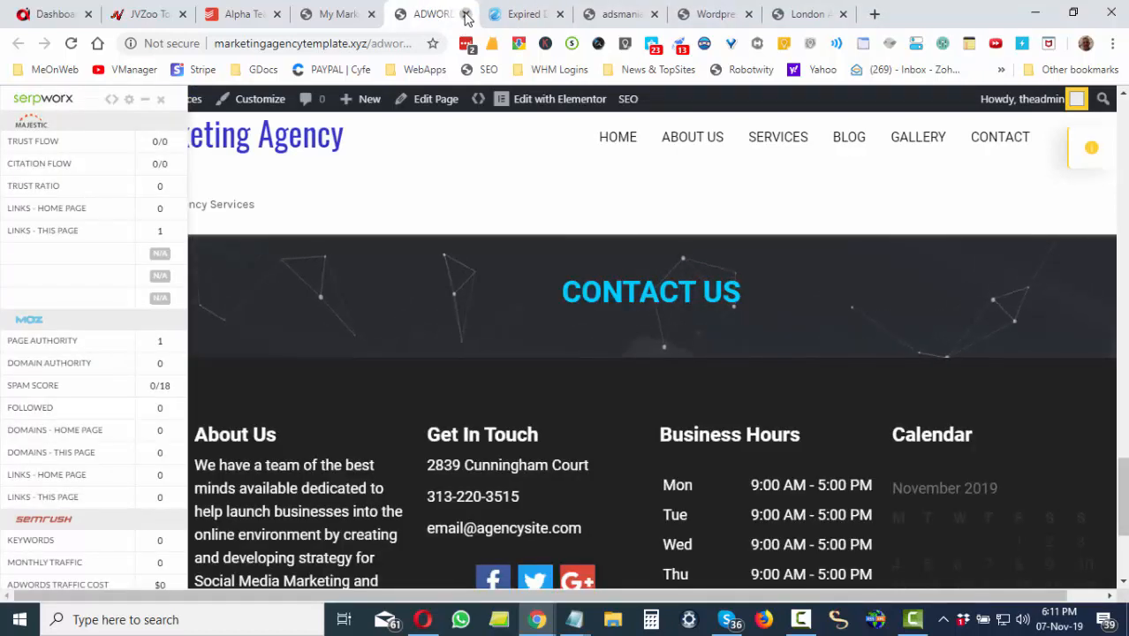
pyautogui.click(465, 15)
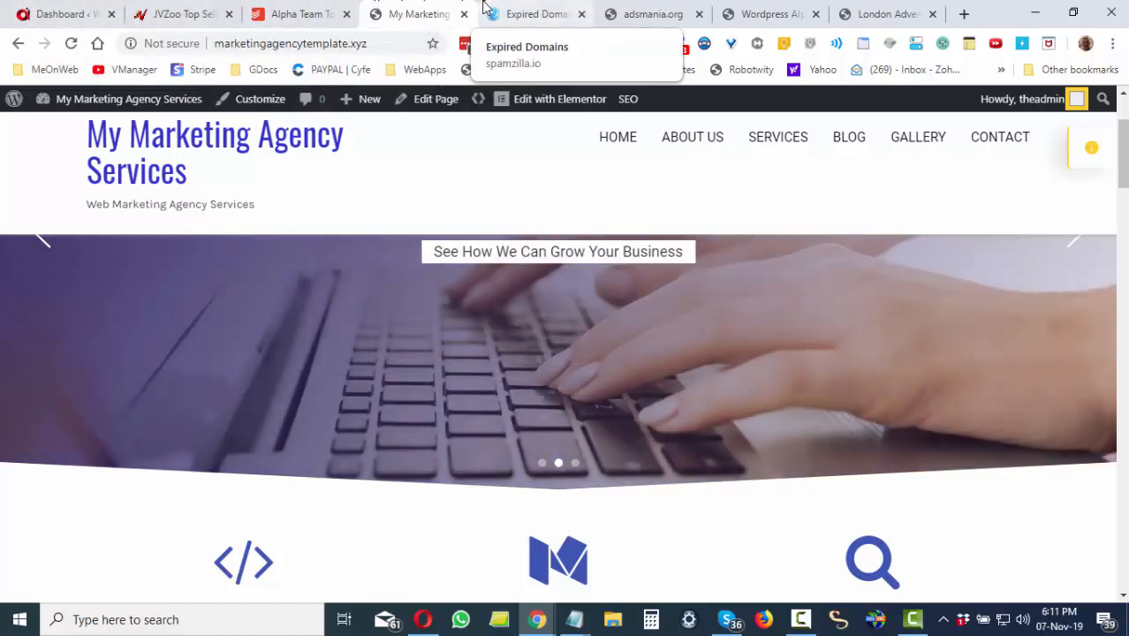
# Examine the LocalBuzz Marketing London site's header, free trial form, video and "With You Every Step of the Way" sections.
pyautogui.click(901, 16)
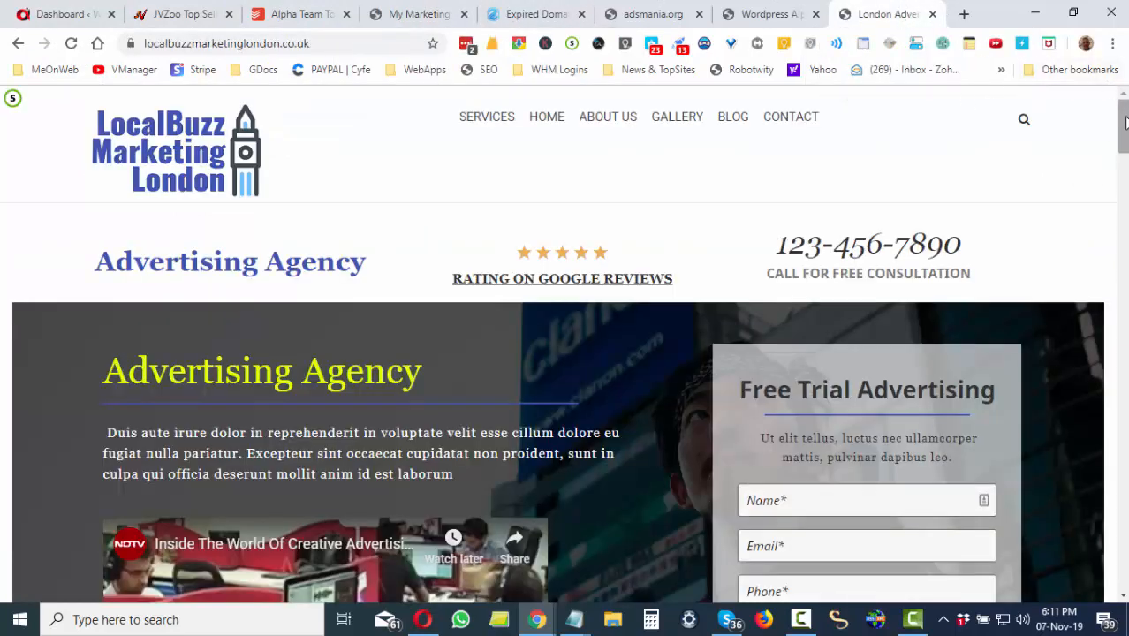
pyautogui.moveTo(1126, 119); pyautogui.dragTo(1126, 119)
pyautogui.moveTo(1126, 126)
pyautogui.mouseDown()
pyautogui.moveTo(1124, 138)
pyautogui.moveTo(1124, 127)
pyautogui.mouseUp()
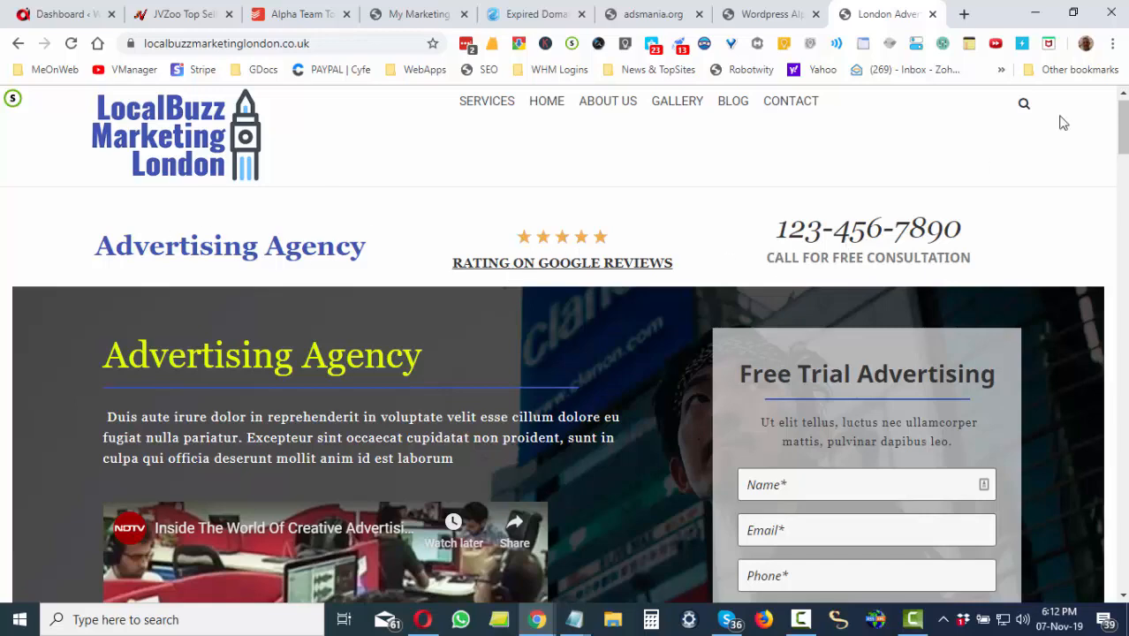
pyautogui.moveTo(1123, 119); pyautogui.dragTo(1124, 176)
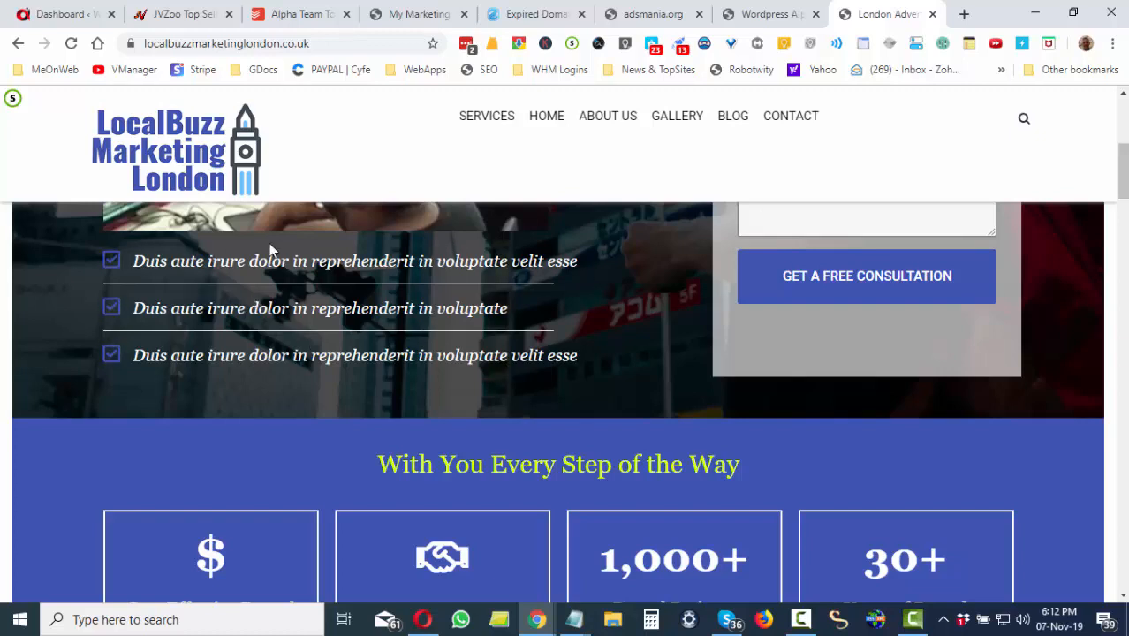
pyautogui.moveTo(1125, 164); pyautogui.dragTo(1125, 180)
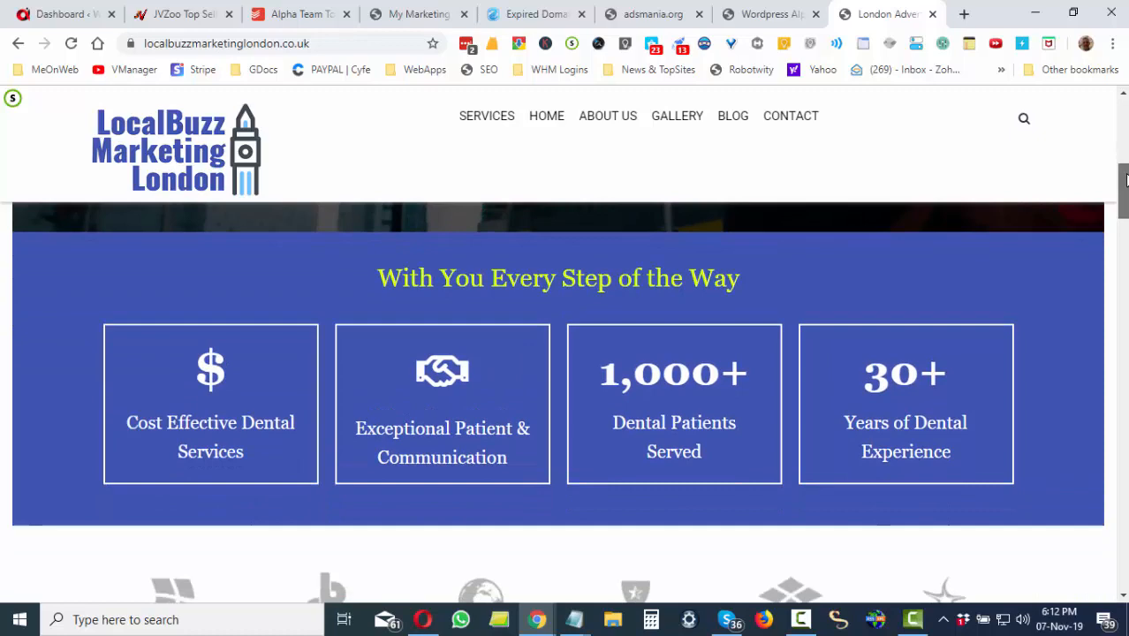
pyautogui.moveTo(1124, 203); pyautogui.dragTo(1124, 138)
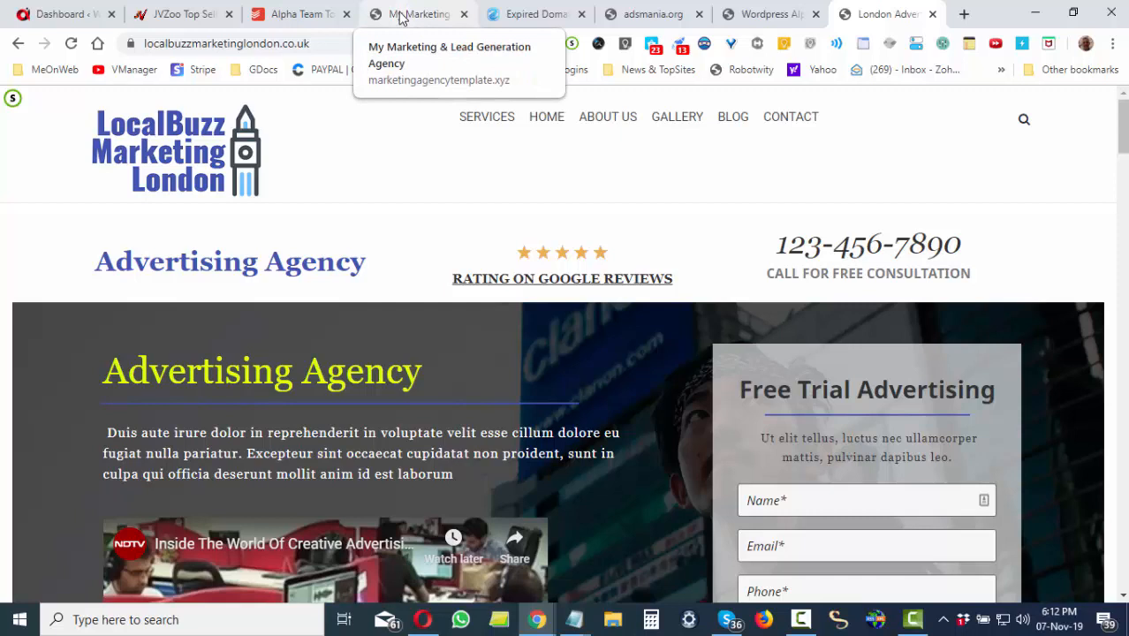
# Return to the Wordpress Alpha site launch form and highlight the One Host - One Site section heading.
pyautogui.click(774, 21)
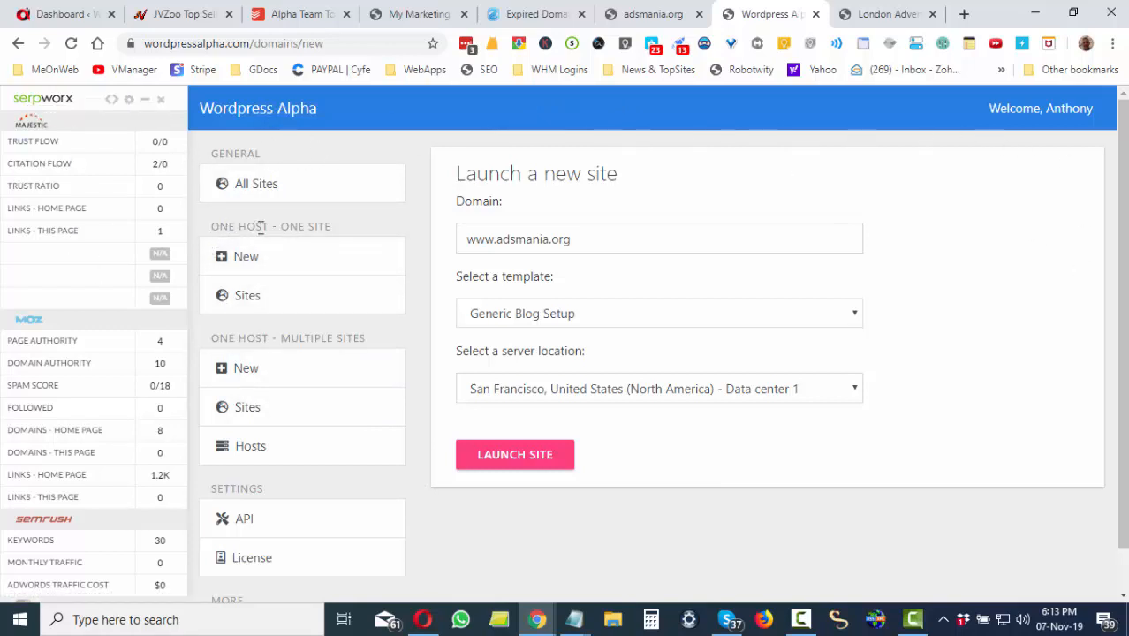
pyautogui.moveTo(331, 226); pyautogui.dragTo(212, 224)
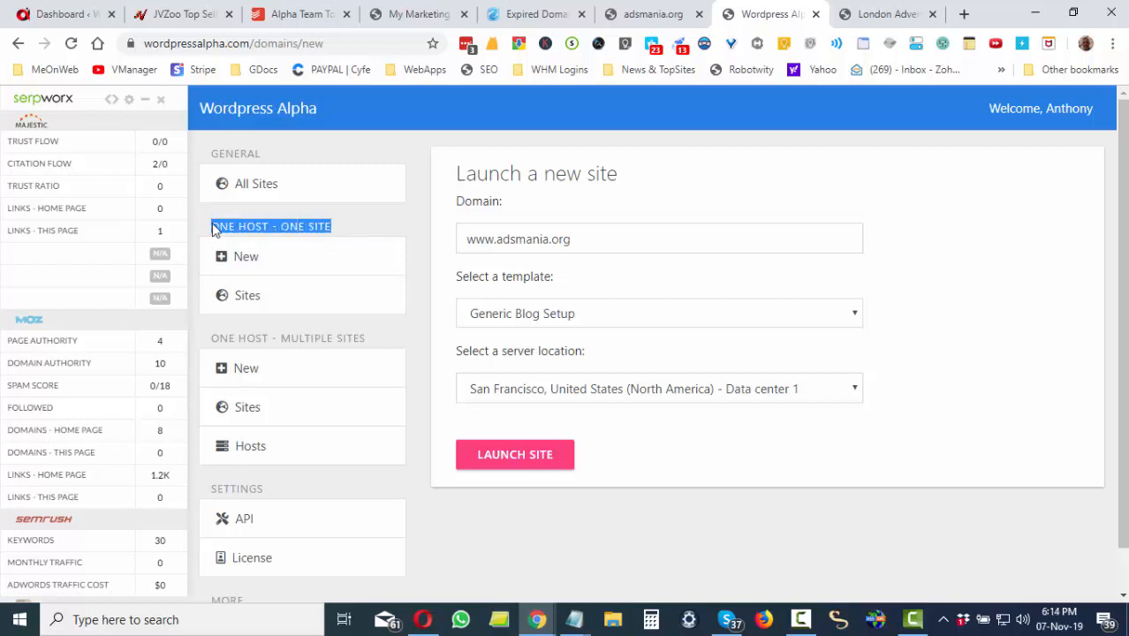
pyautogui.click(288, 226)
pyautogui.moveTo(343, 231); pyautogui.dragTo(210, 224)
pyautogui.click(284, 227)
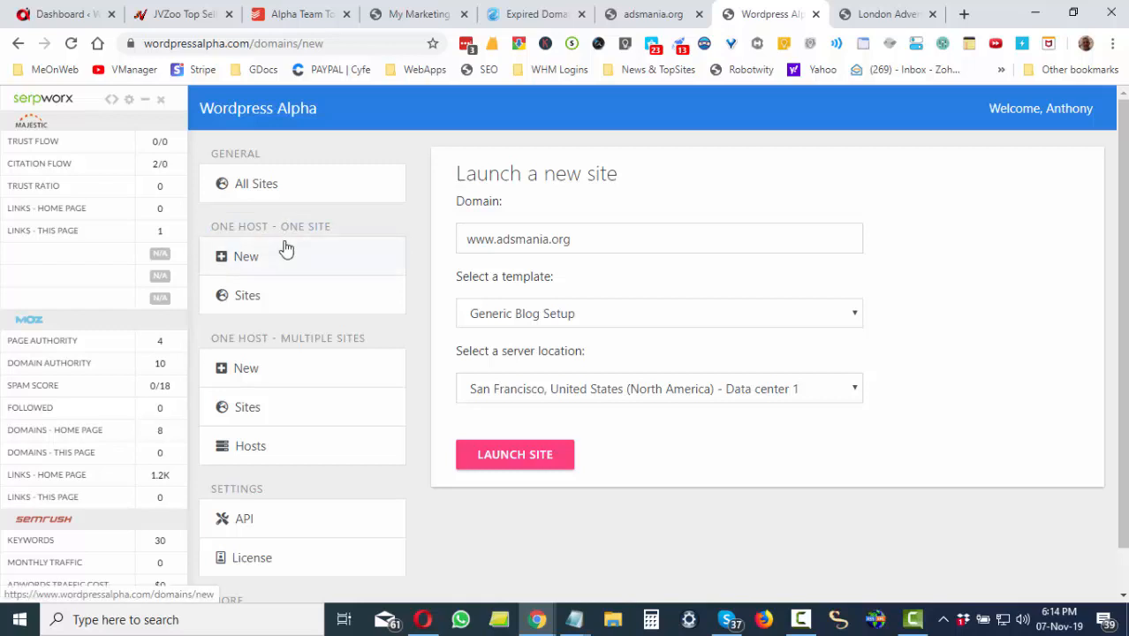
pyautogui.moveTo(333, 227); pyautogui.dragTo(210, 227)
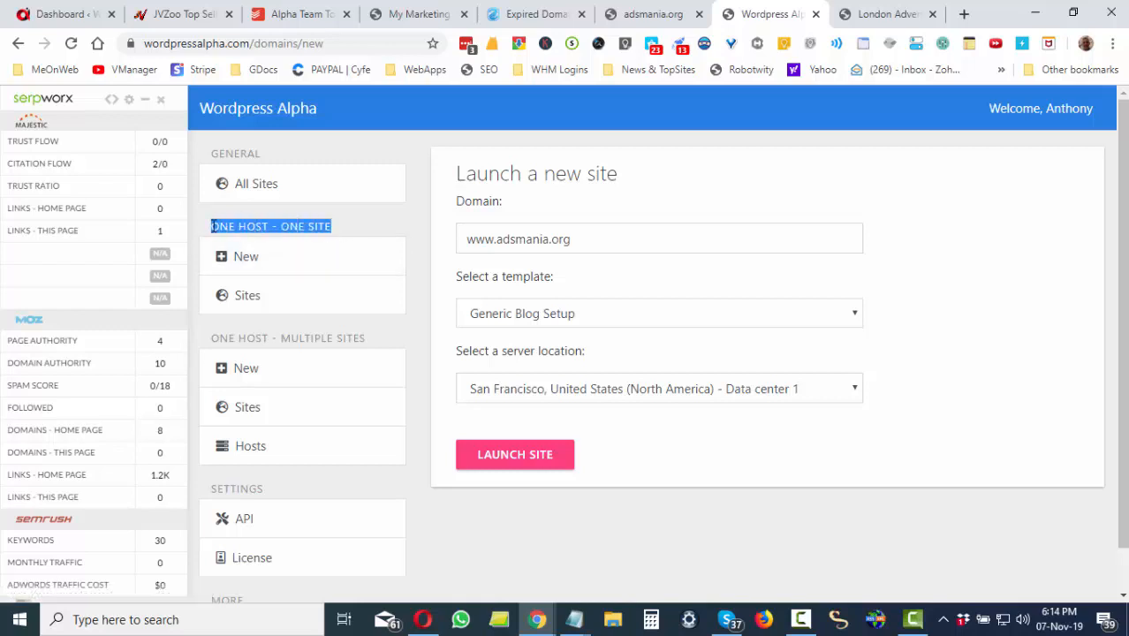
pyautogui.click(273, 229)
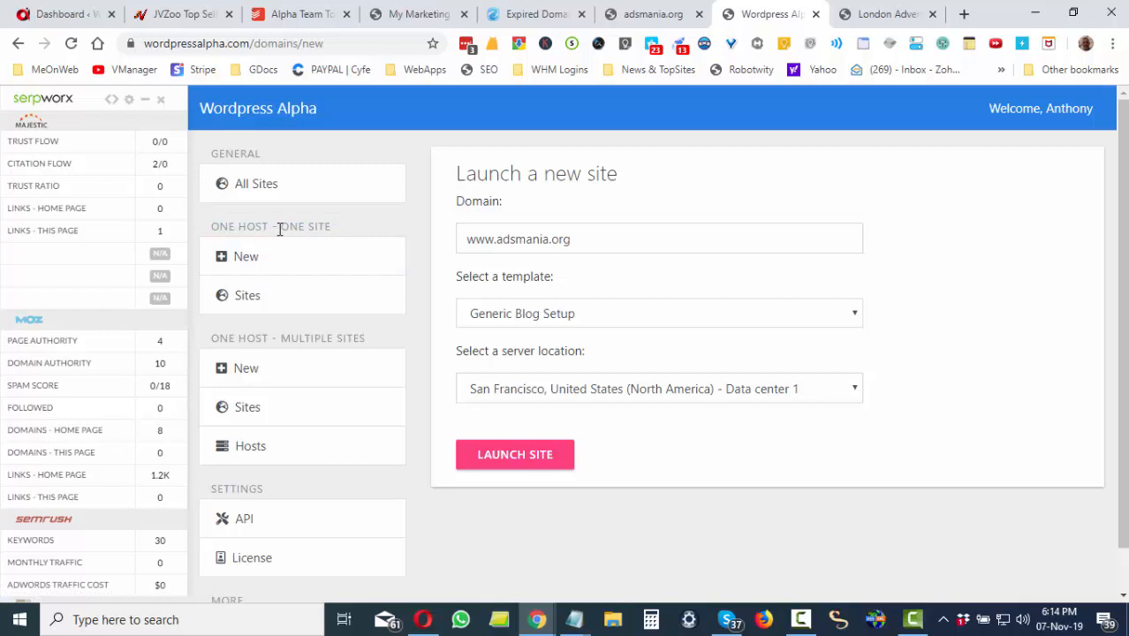
pyautogui.moveTo(337, 228); pyautogui.dragTo(210, 229)
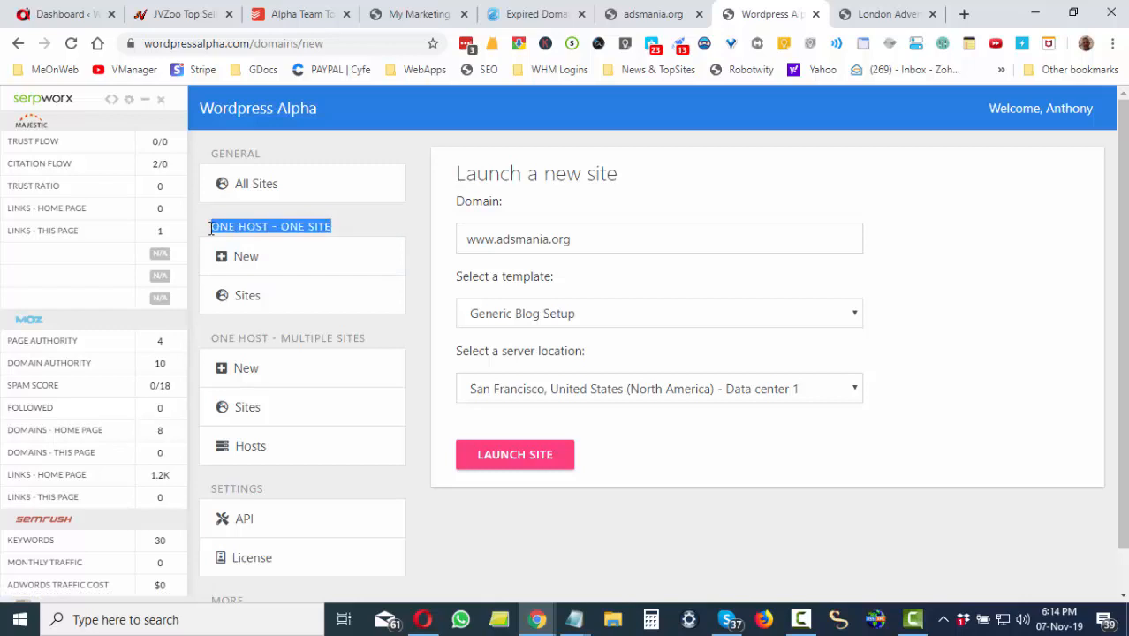
pyautogui.click(325, 221)
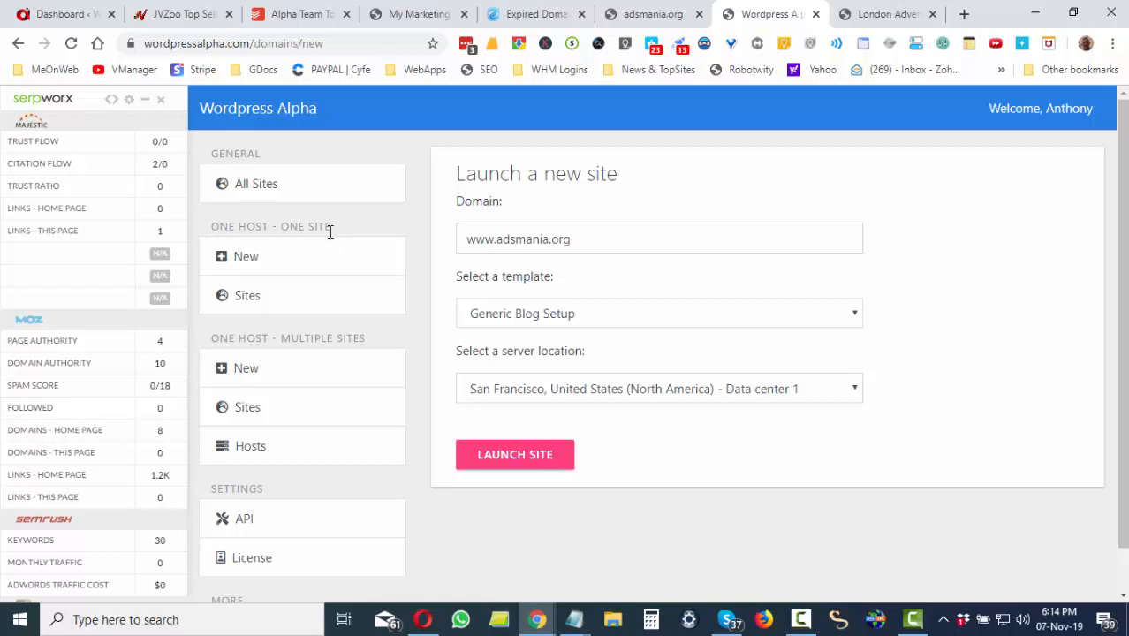
pyautogui.moveTo(212, 228); pyautogui.dragTo(184, 234)
pyautogui.click(334, 231)
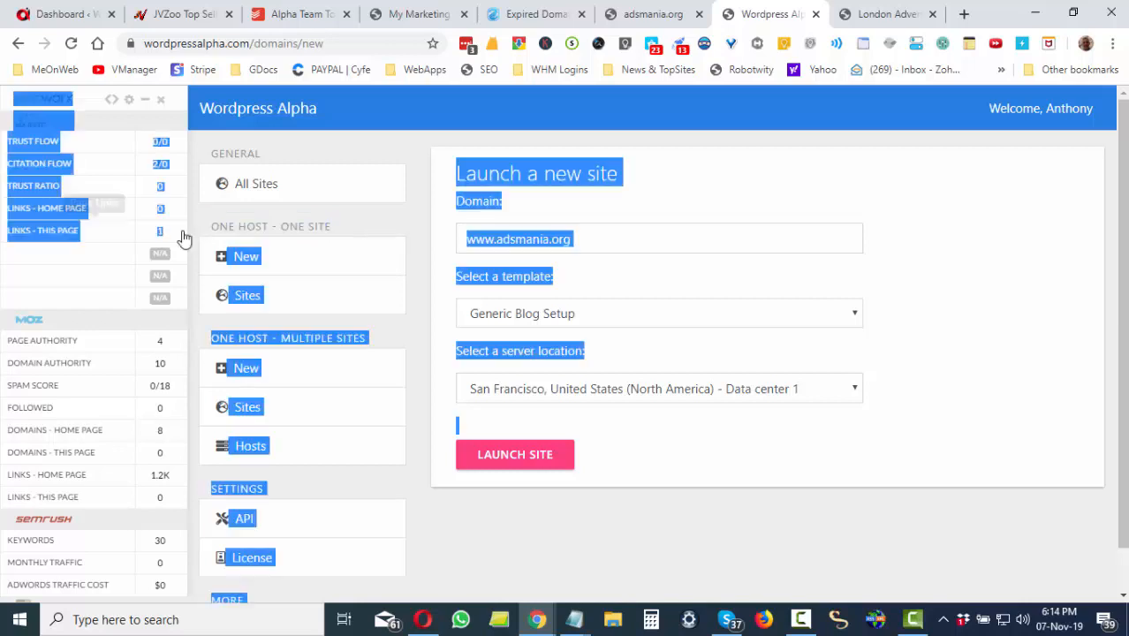
pyautogui.click(344, 231)
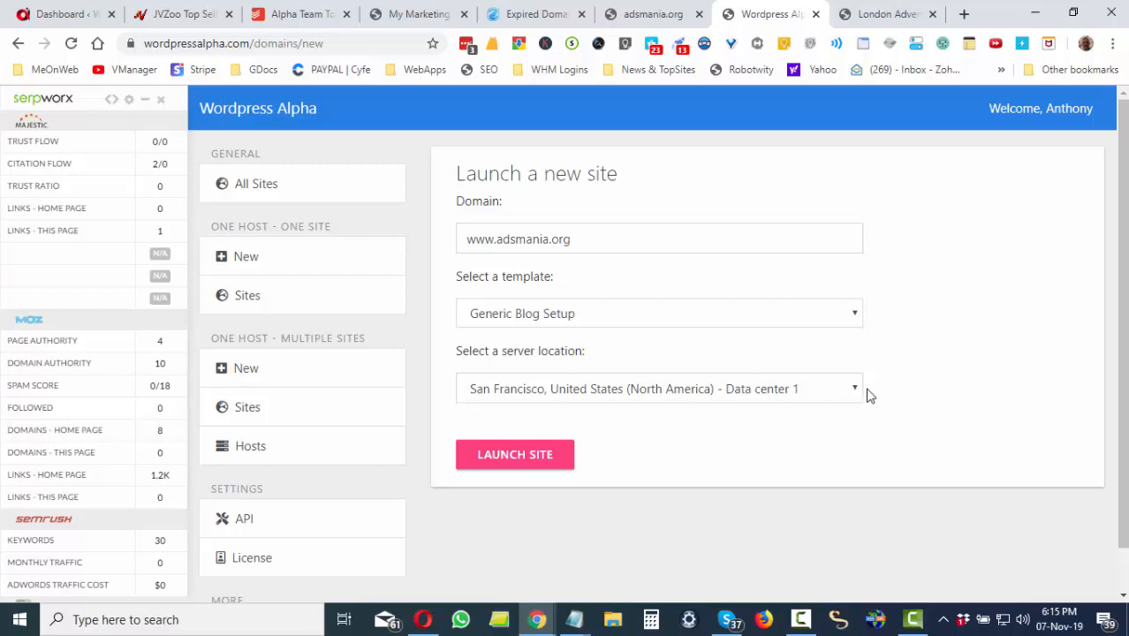
pyautogui.click(795, 239)
pyautogui.click(1014, 234)
pyautogui.click(798, 321)
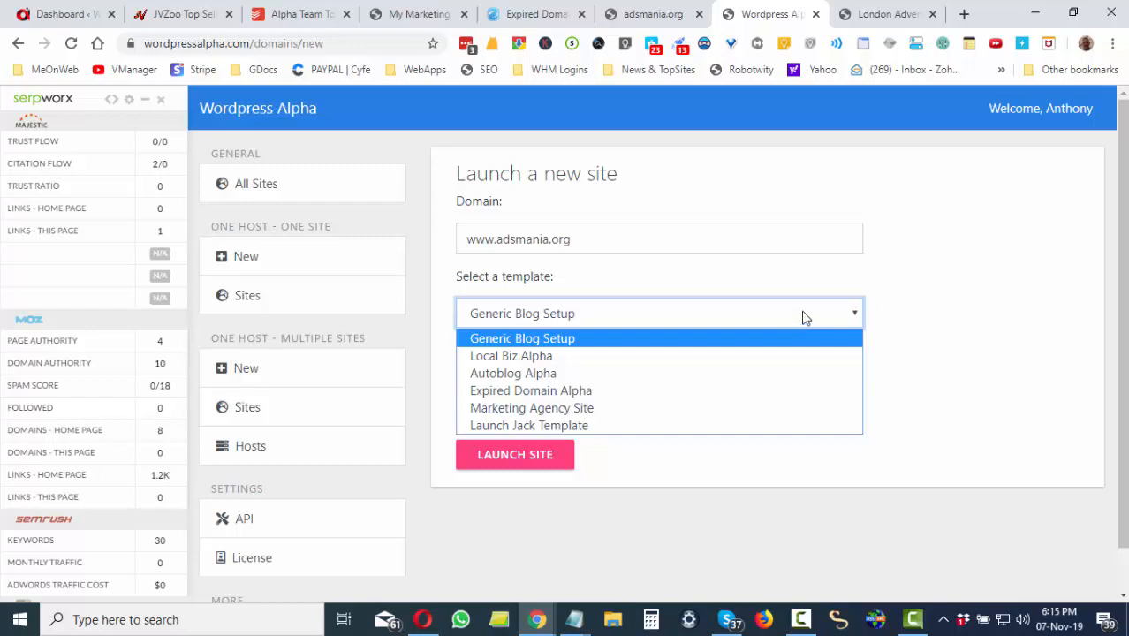
pyautogui.click(579, 243)
pyautogui.click(580, 239)
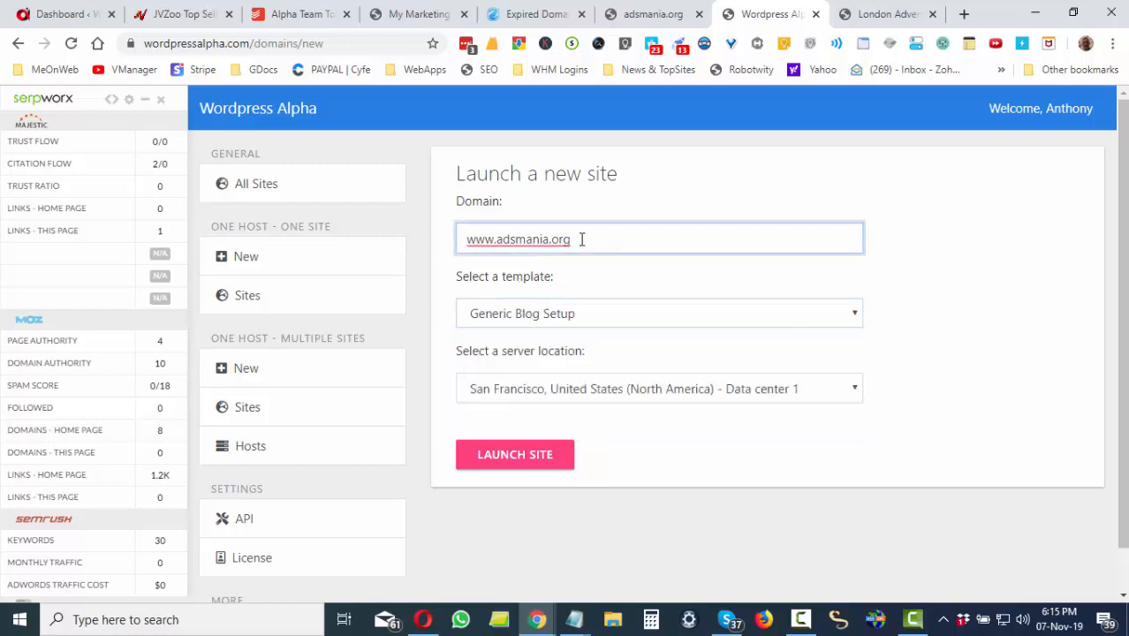
pyautogui.click(574, 313)
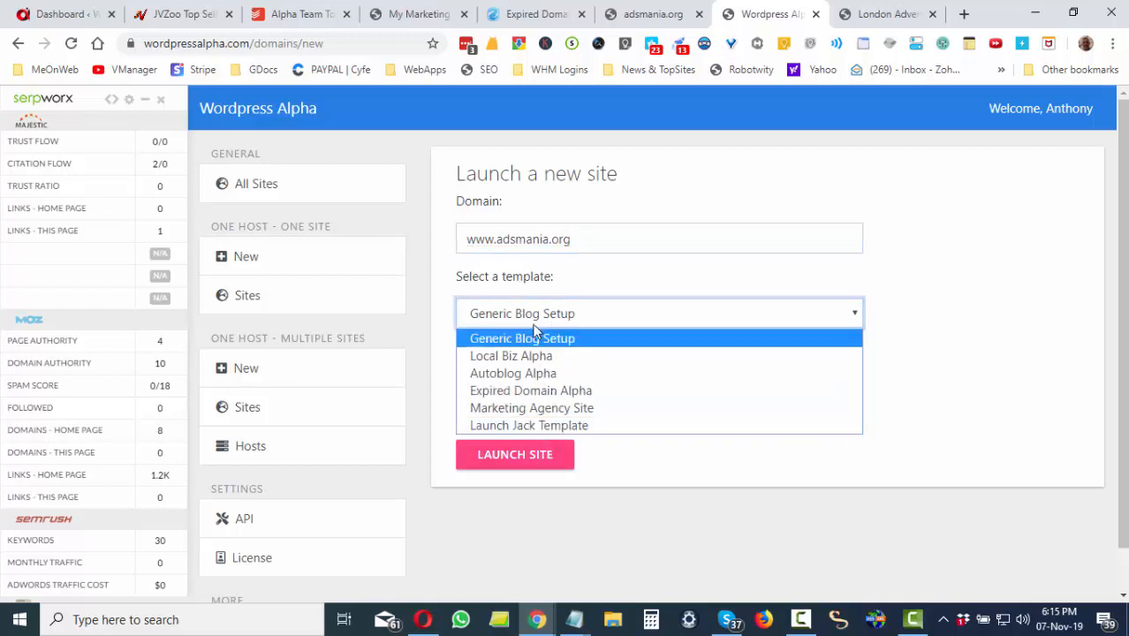
pyautogui.click(535, 407)
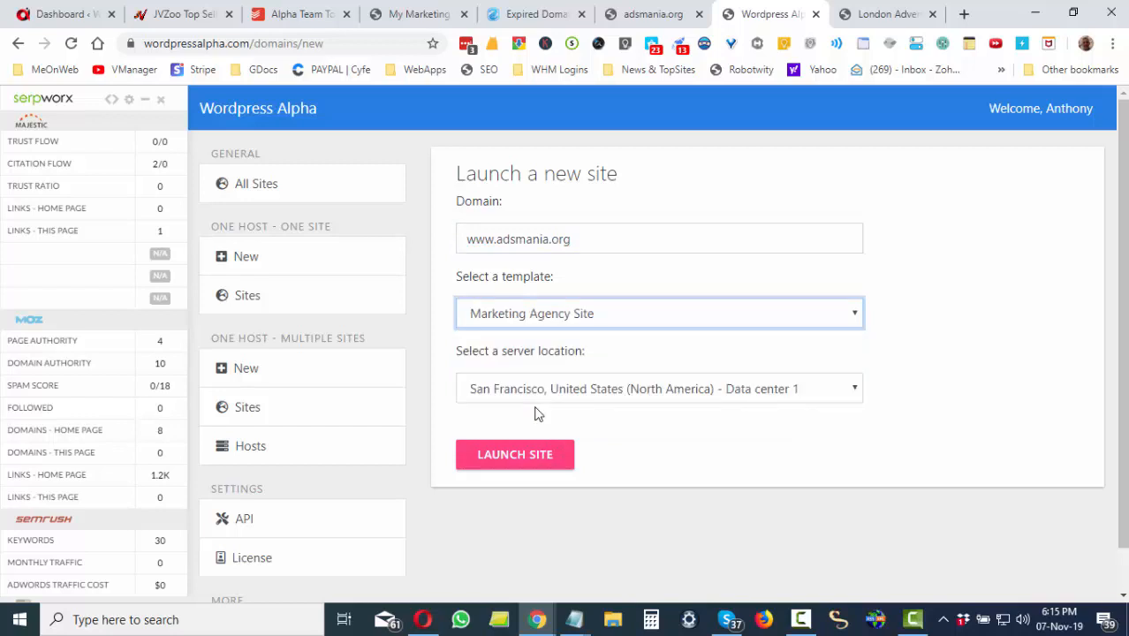
pyautogui.click(558, 319)
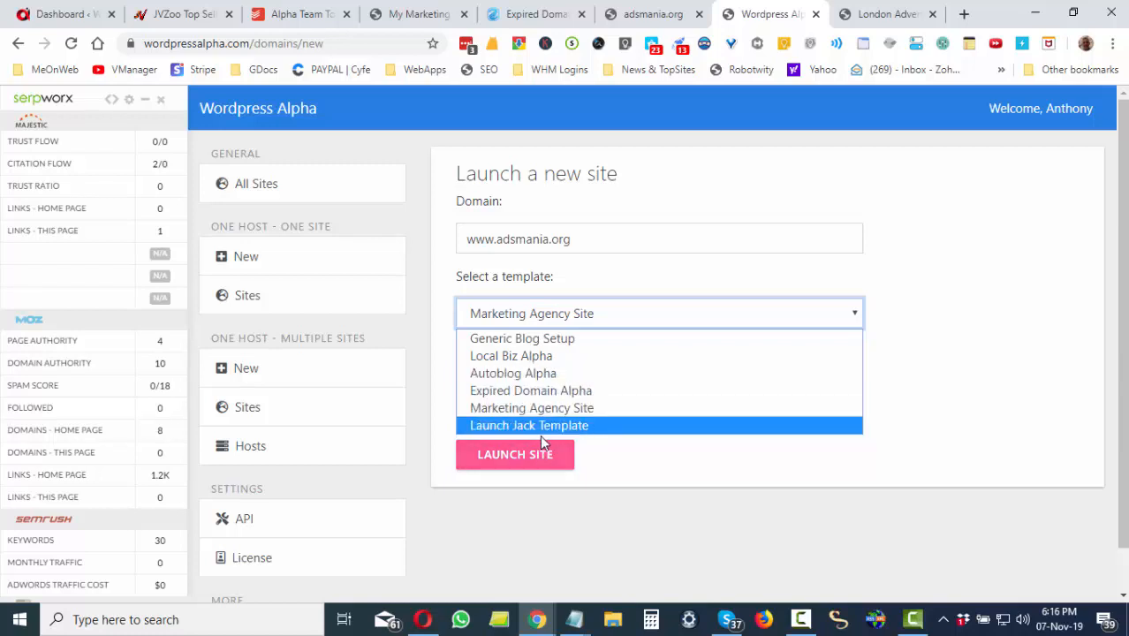
pyautogui.click(573, 410)
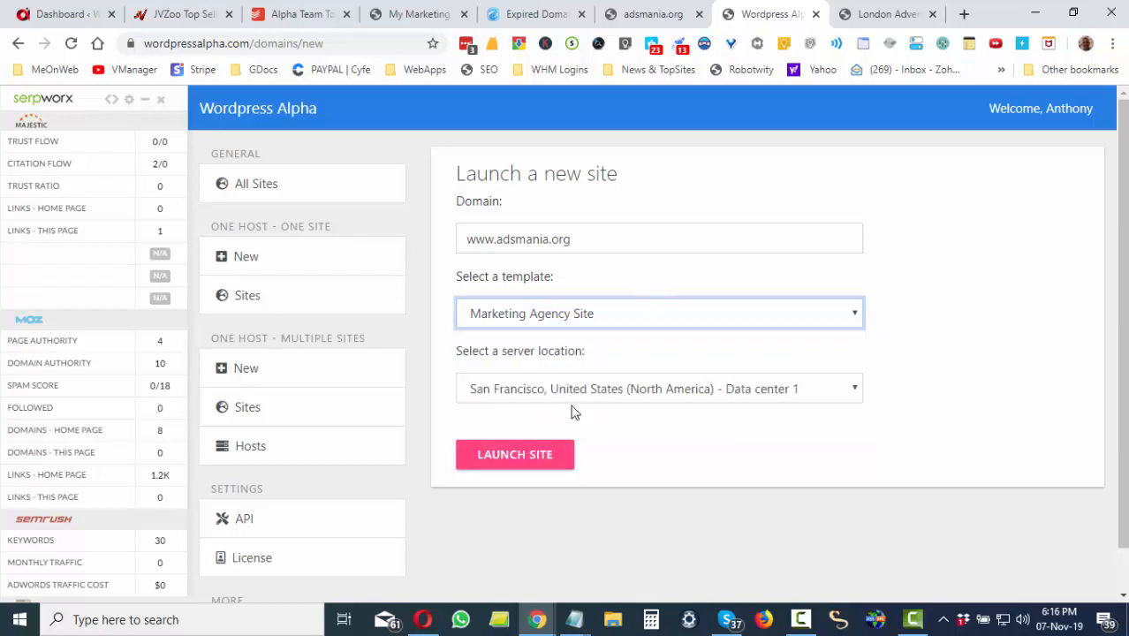
# Set the server location to New York City, United States (North America) - Data center 1 and check the domain entry.
pyautogui.click(844, 401)
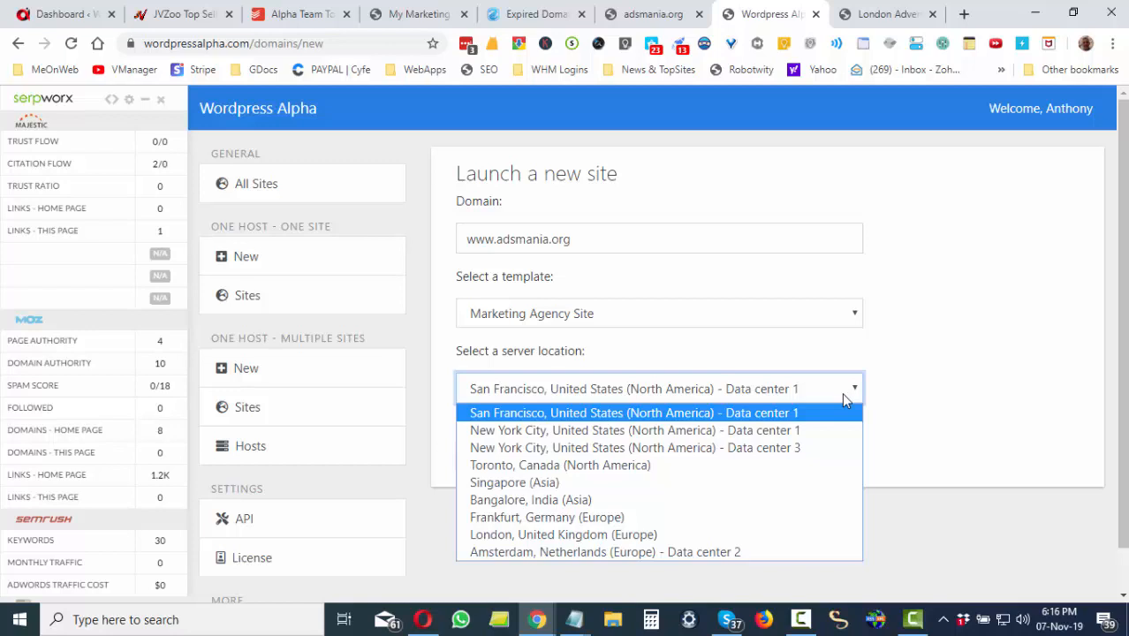
pyautogui.click(548, 431)
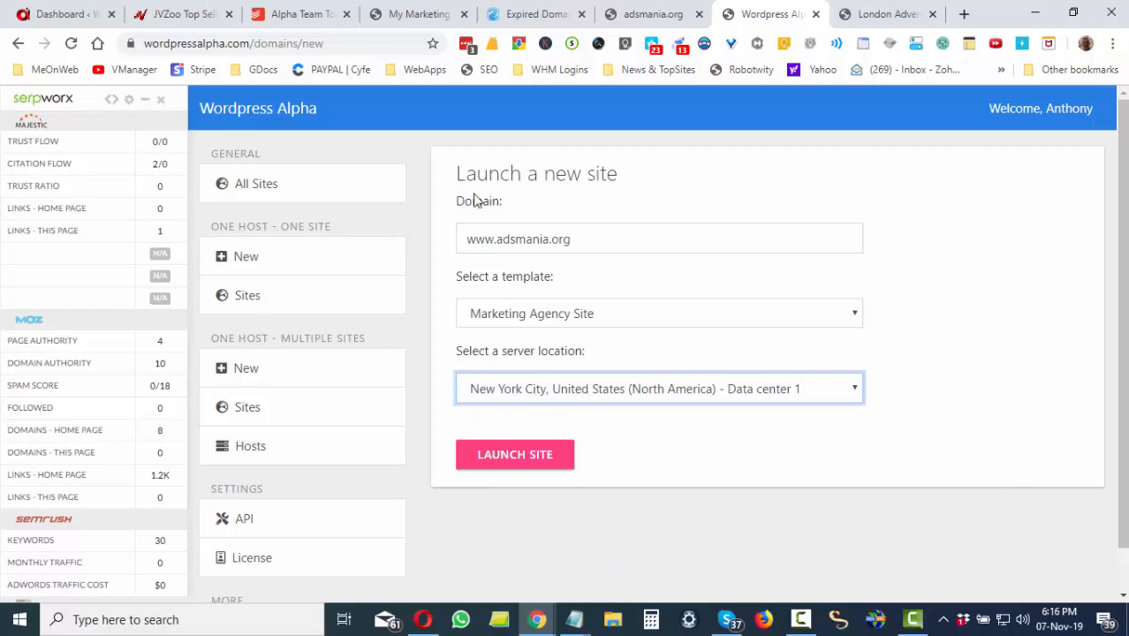
pyautogui.moveTo(574, 239); pyautogui.dragTo(457, 244)
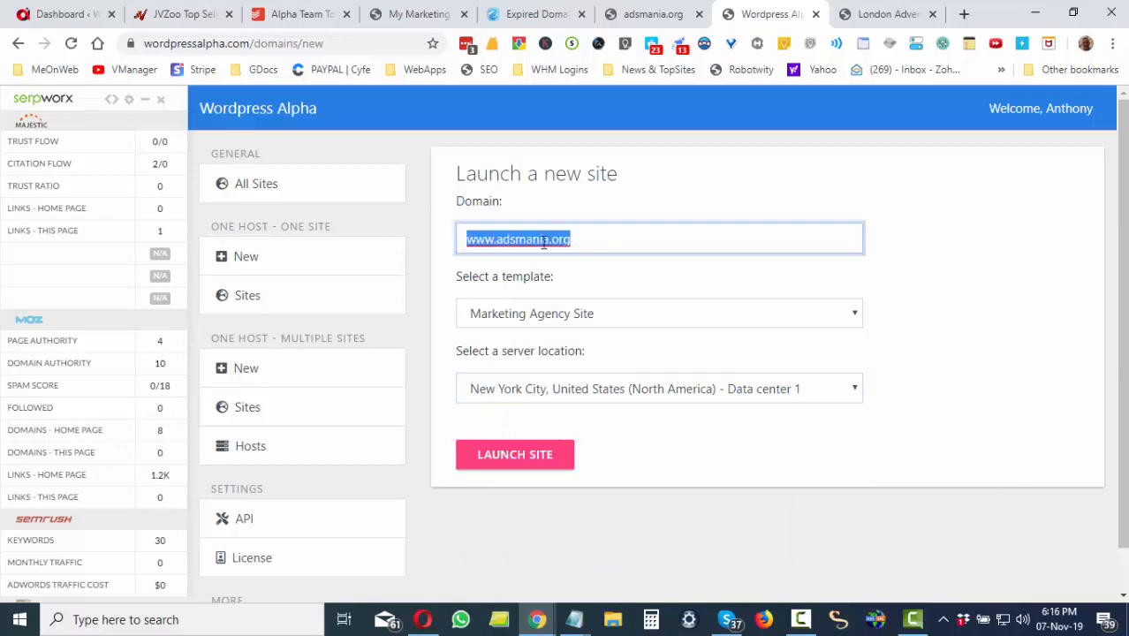
pyautogui.click(592, 246)
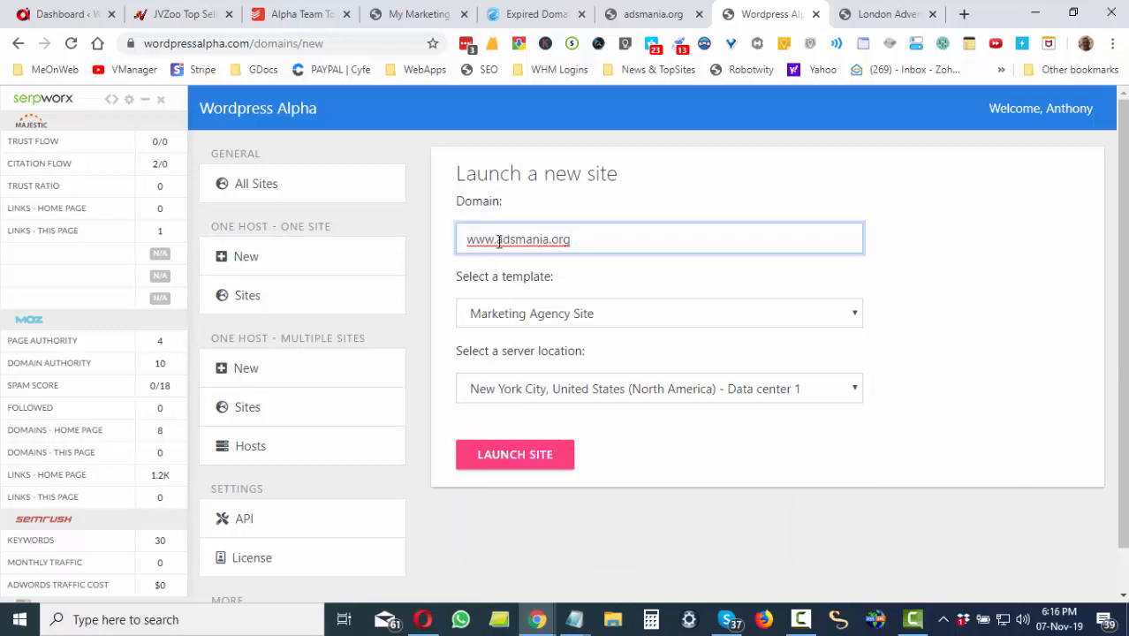
pyautogui.moveTo(497, 242); pyautogui.dragTo(459, 246)
pyautogui.click(607, 239)
# Look over the parked adsmania.org page and inspect its Moz home page backlink details, closing them when done.
pyautogui.click(641, 16)
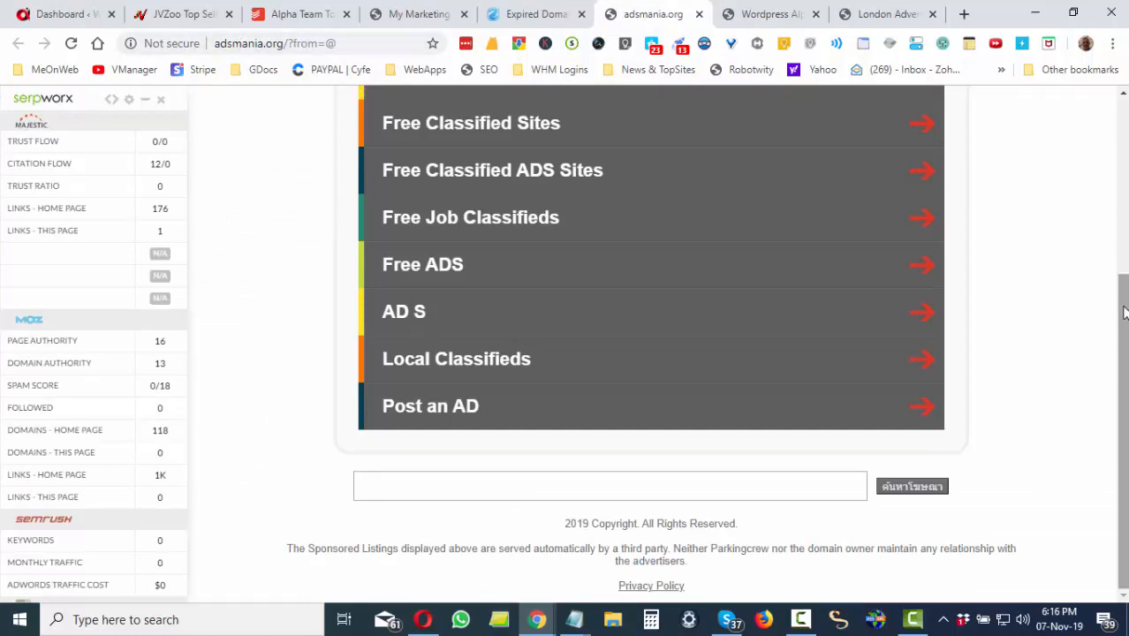
pyautogui.scroll(3, 1118, 302)
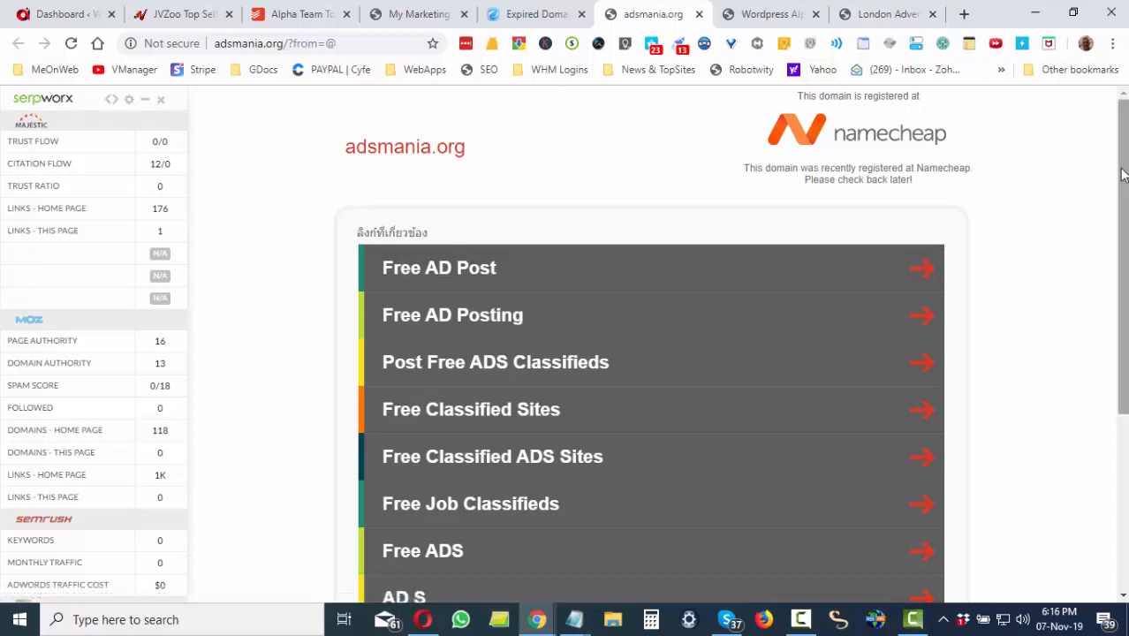
pyautogui.scroll(-1, 1115, 221)
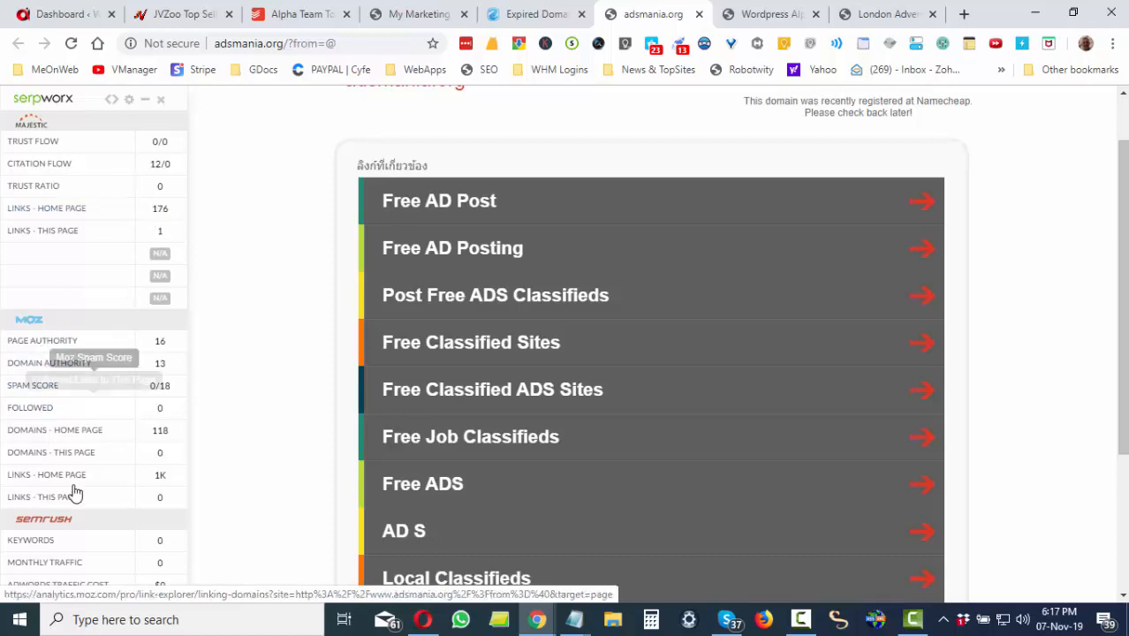
pyautogui.click(44, 478)
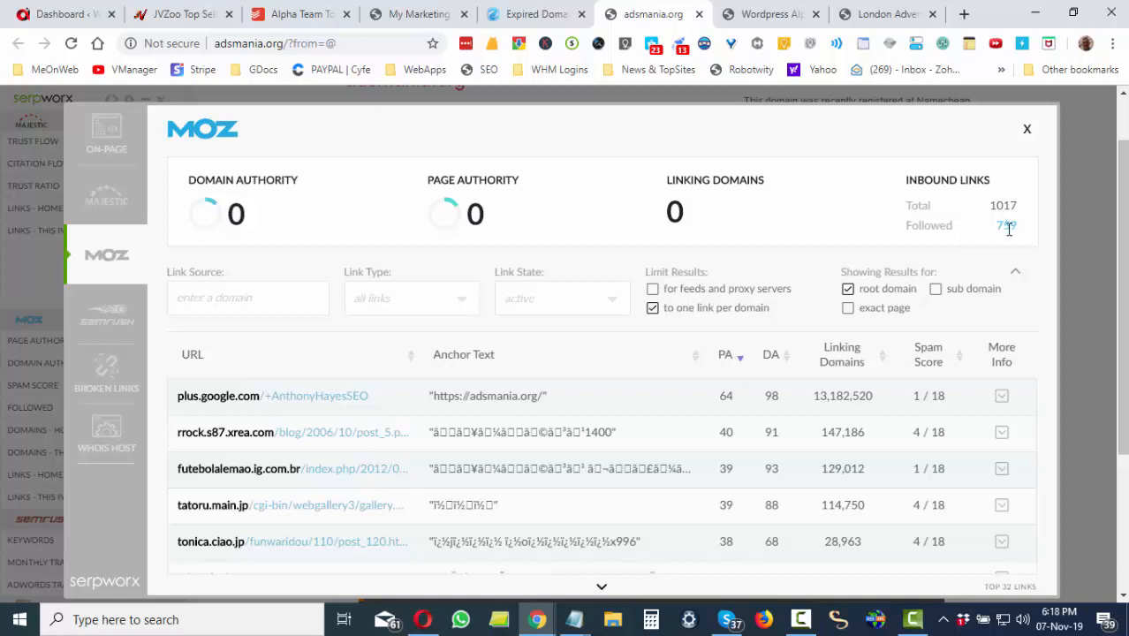
pyautogui.click(1024, 131)
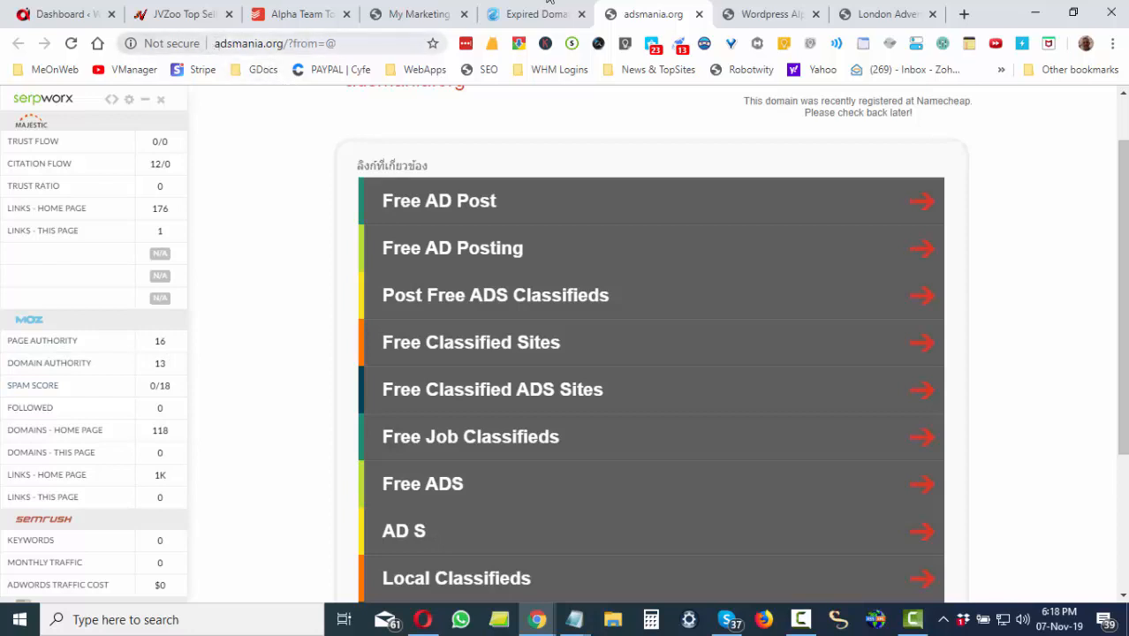
# Examine Spamzilla's expired marketing domains, comparing their SZ Score and Google Index columns, and highlight search-marketing.co.
pyautogui.click(545, 12)
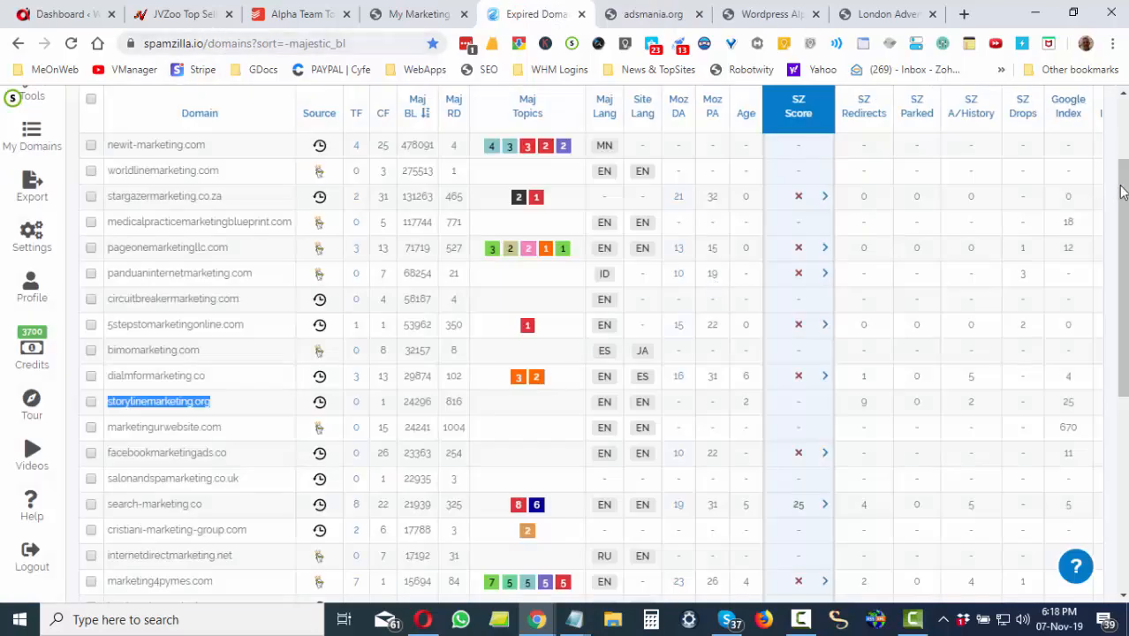
pyautogui.moveTo(1124, 192); pyautogui.dragTo(1123, 138)
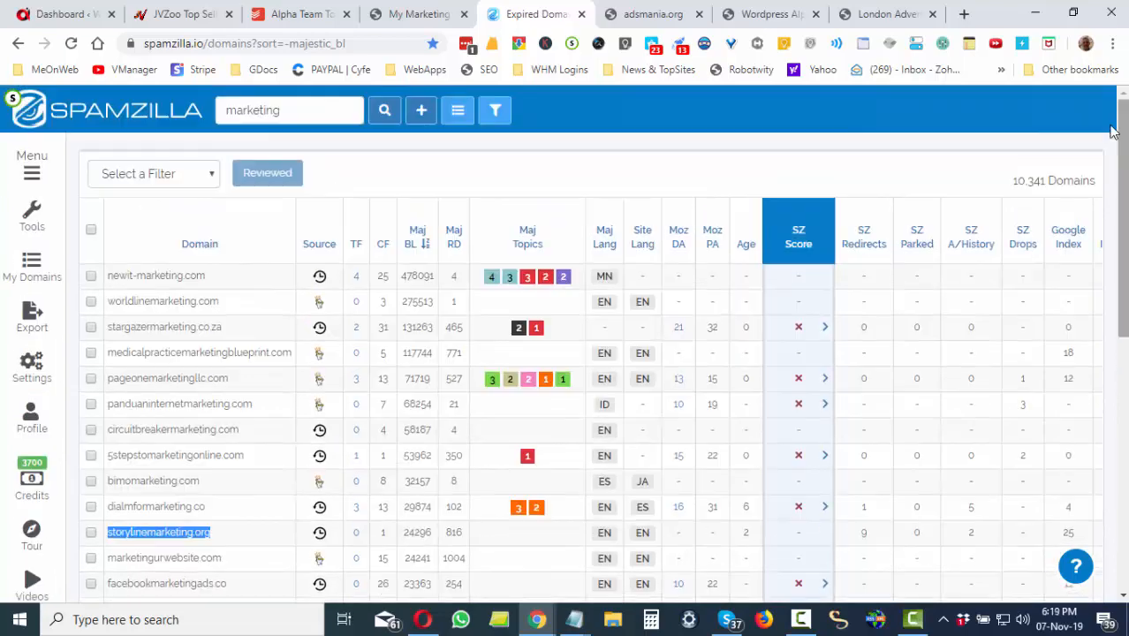
pyautogui.click(317, 104)
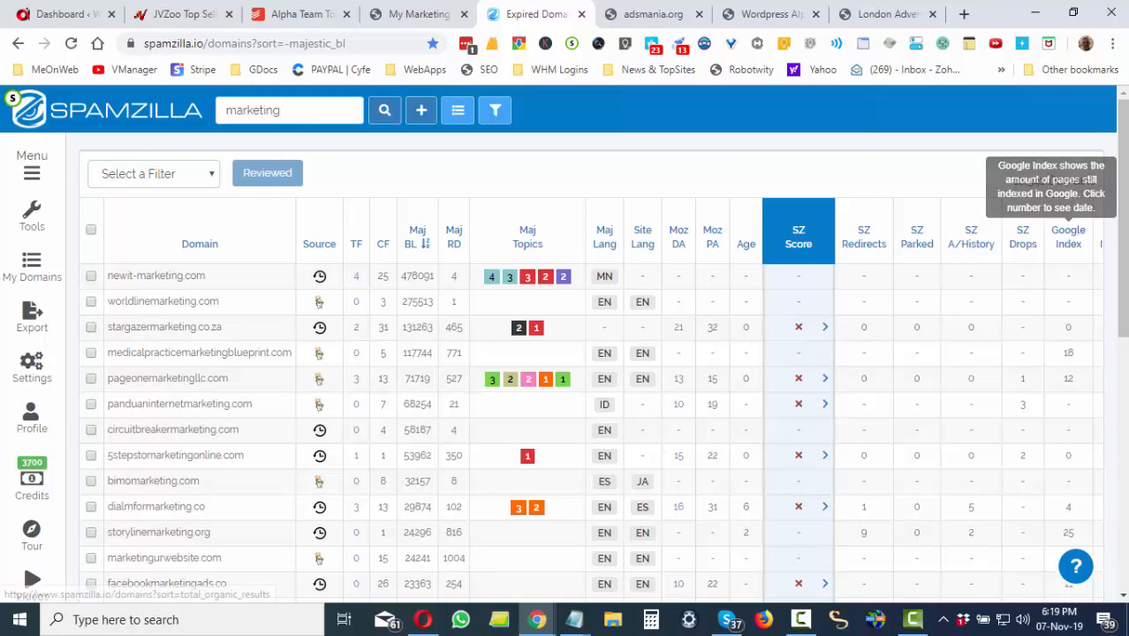
pyautogui.moveTo(1122, 221); pyautogui.dragTo(1123, 248)
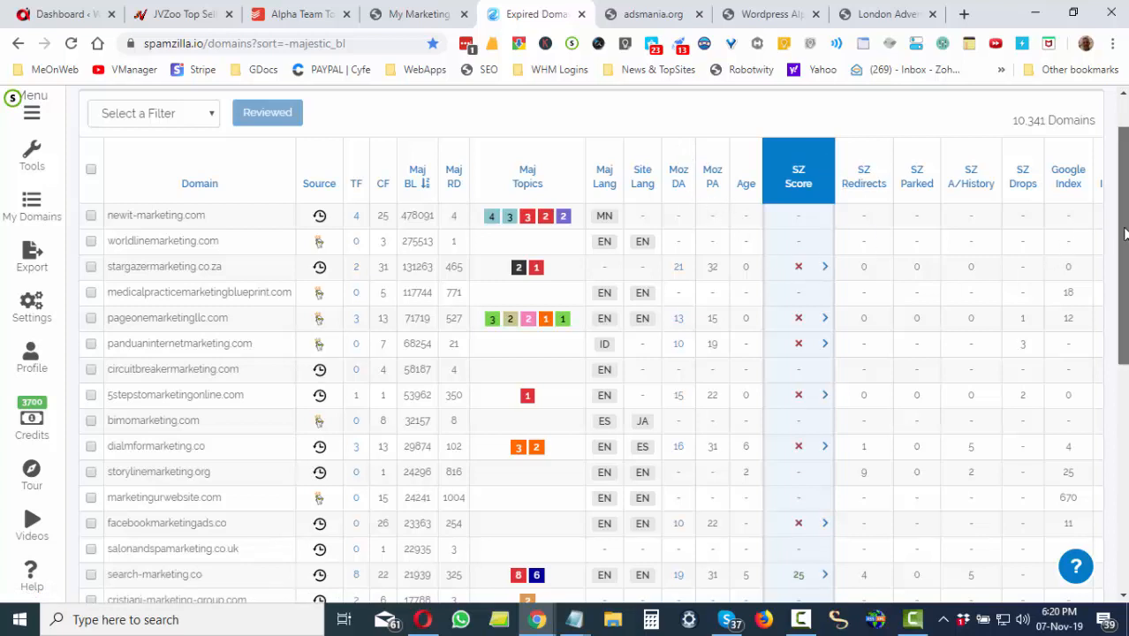
pyautogui.scroll(-1, 1126, 233)
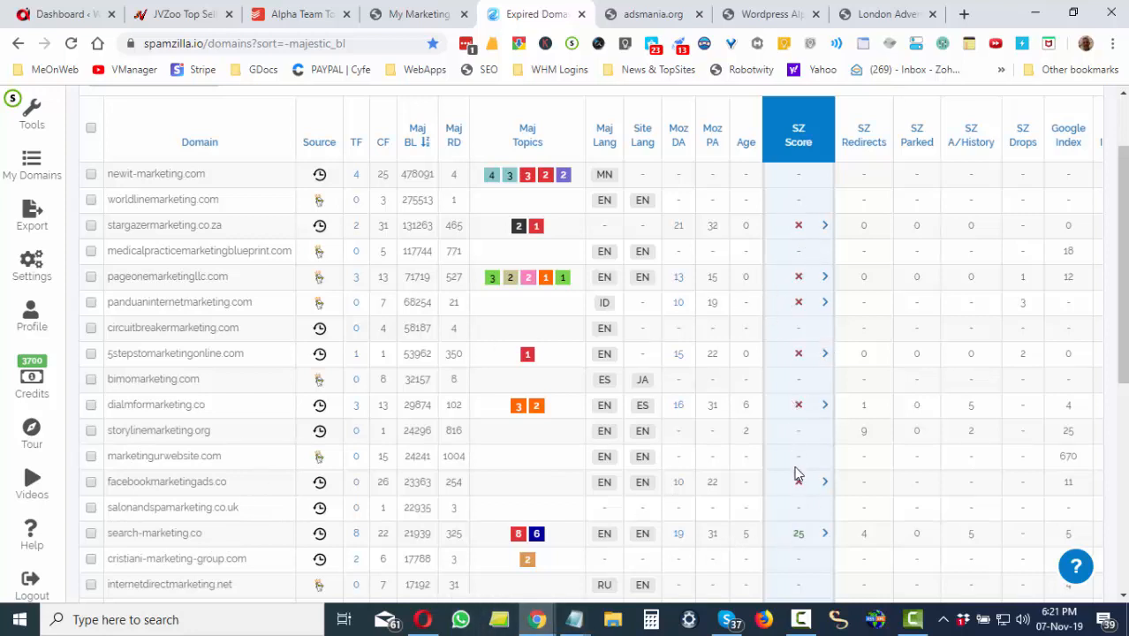
pyautogui.moveTo(797, 231)
pyautogui.moveTo(1066, 458)
pyautogui.moveTo(203, 535); pyautogui.dragTo(112, 543)
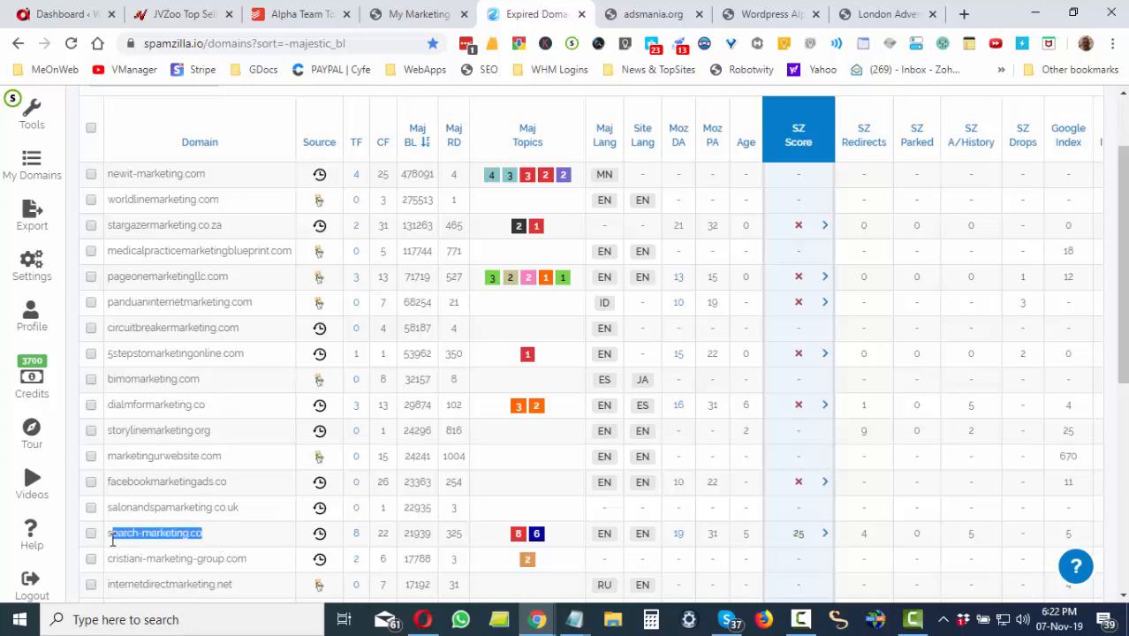
# Visit search-marketing.co and check its expired-domain availability and metrics with SERPWorx.
pyautogui.rightClick(130, 536)
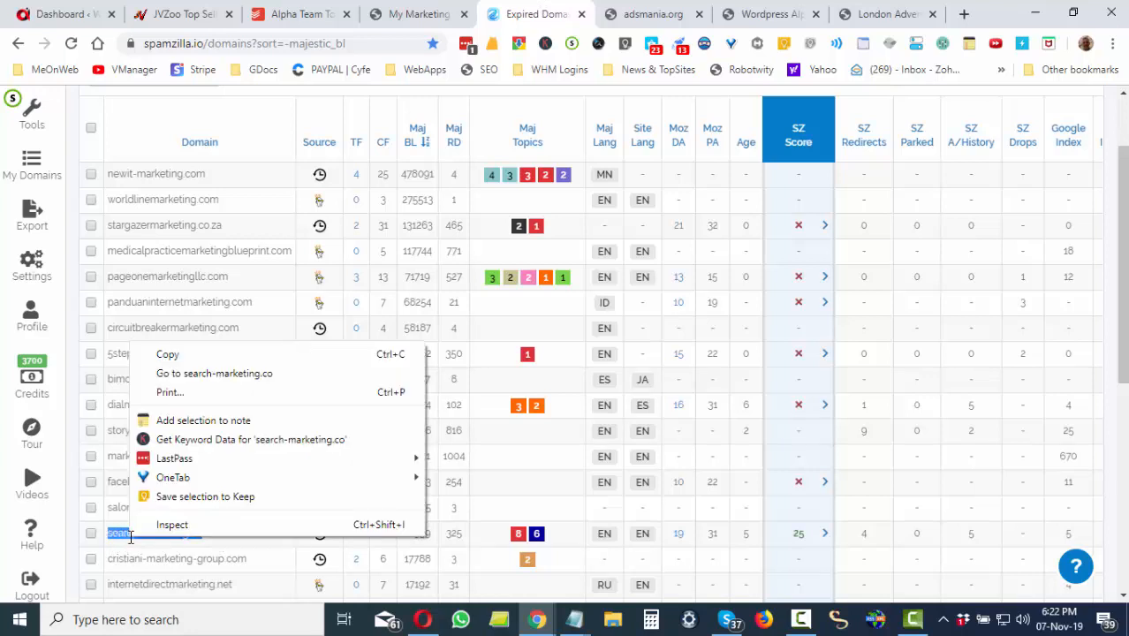
pyautogui.click(216, 375)
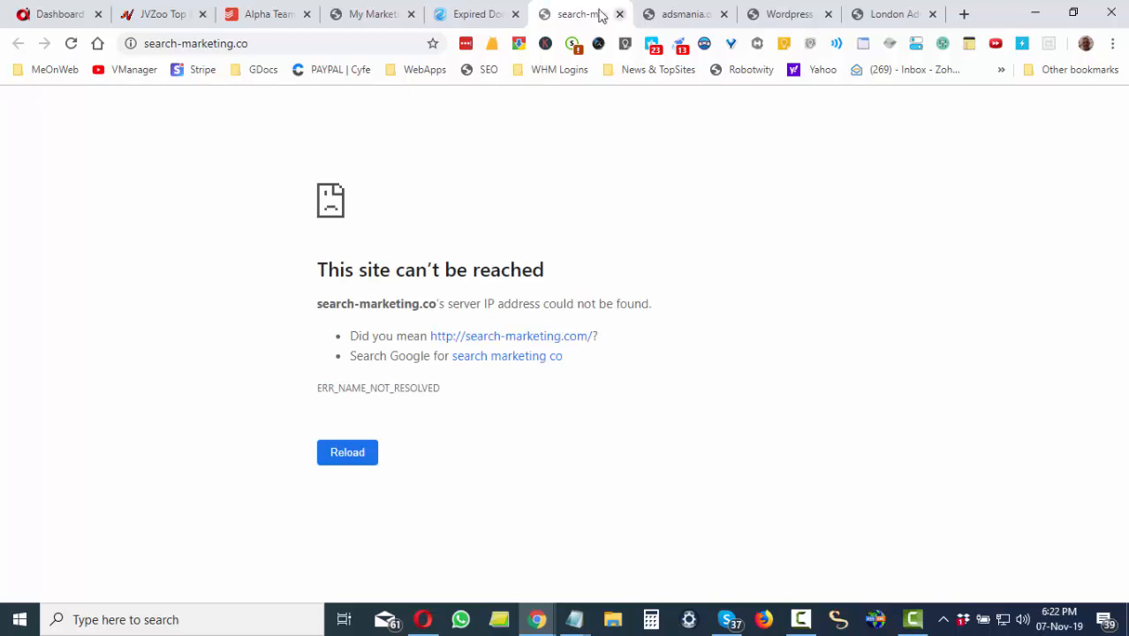
pyautogui.click(580, 54)
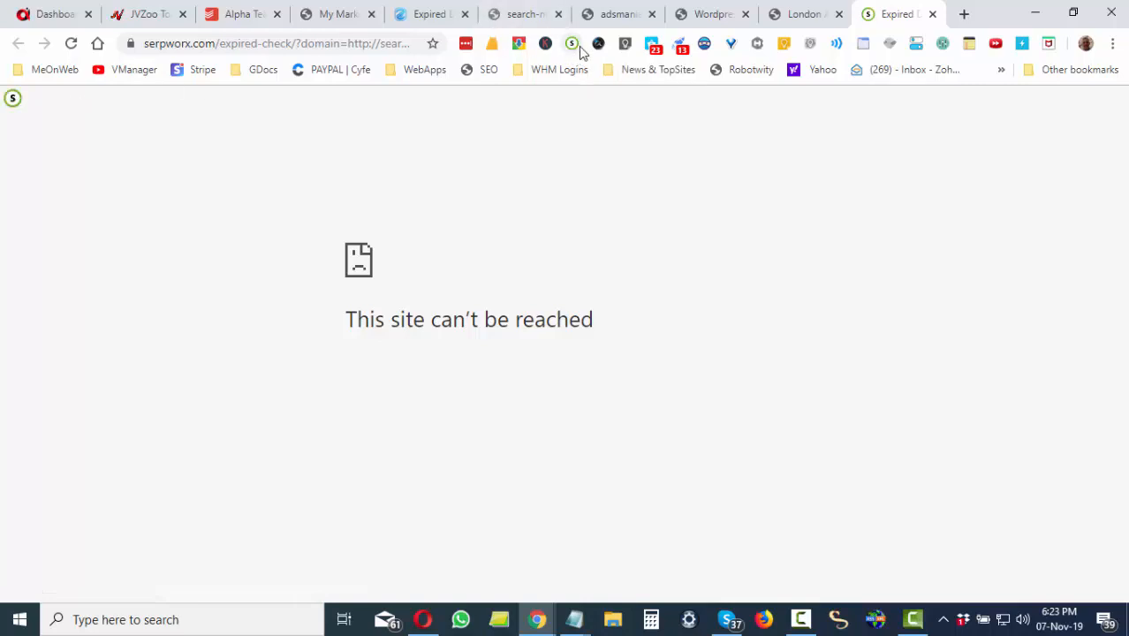
pyautogui.click(15, 99)
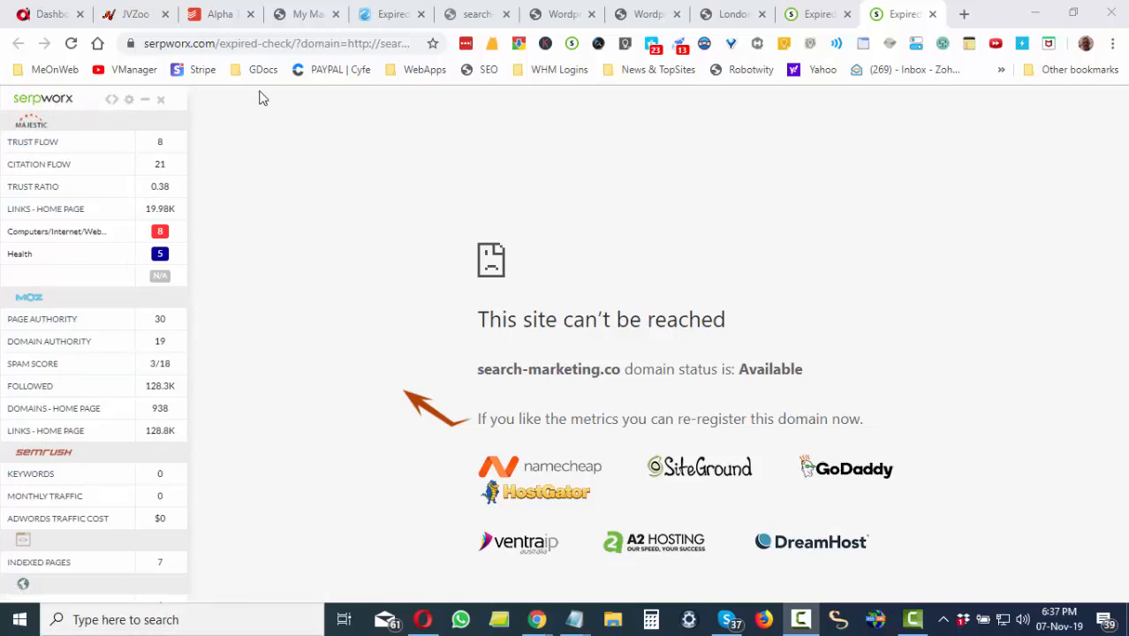
pyautogui.click(646, 15)
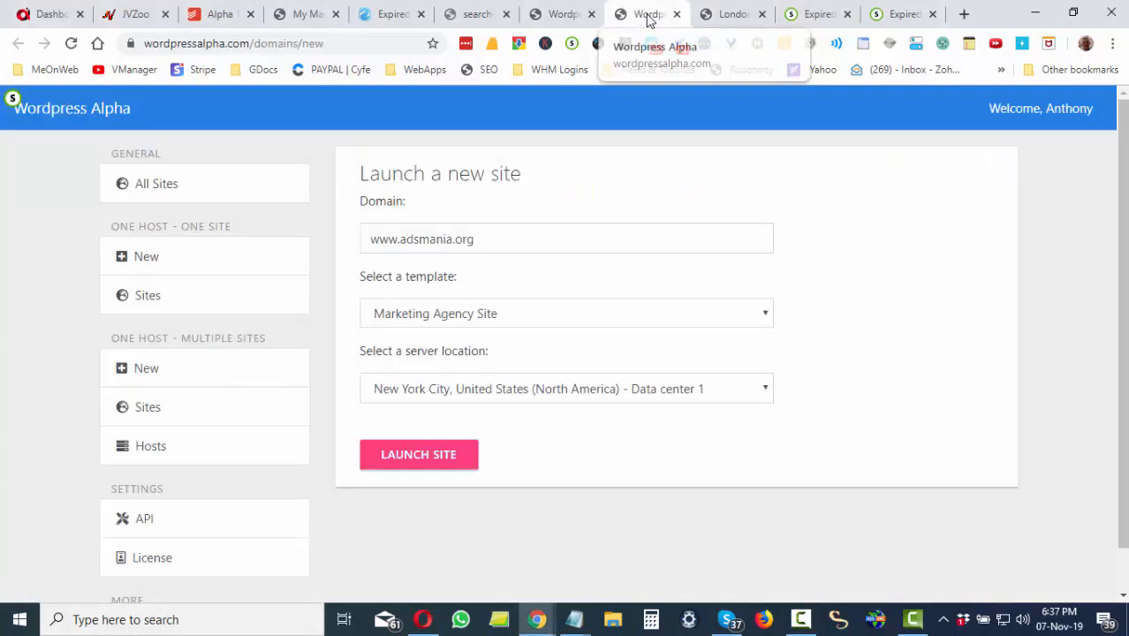
pyautogui.click(518, 241)
pyautogui.moveTo(399, 240); pyautogui.dragTo(345, 246)
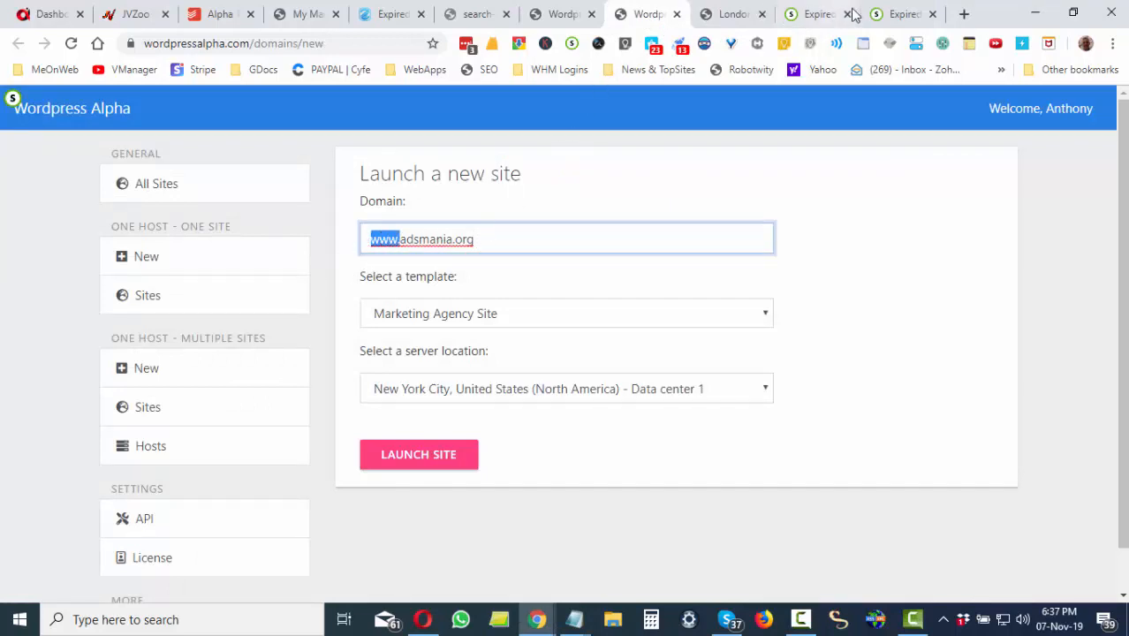
# Compare the SERPWorx metrics for search-marketing.co with and without the www prefix, and close the separate www window.
pyautogui.click(902, 14)
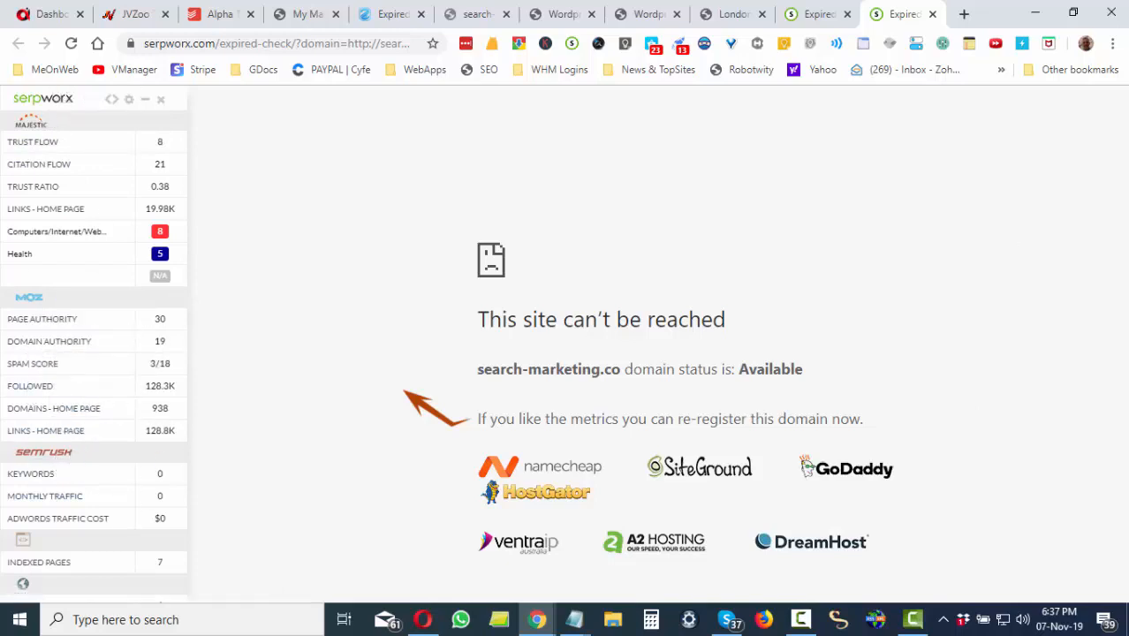
pyautogui.moveTo(761, 121); pyautogui.dragTo(995, 101)
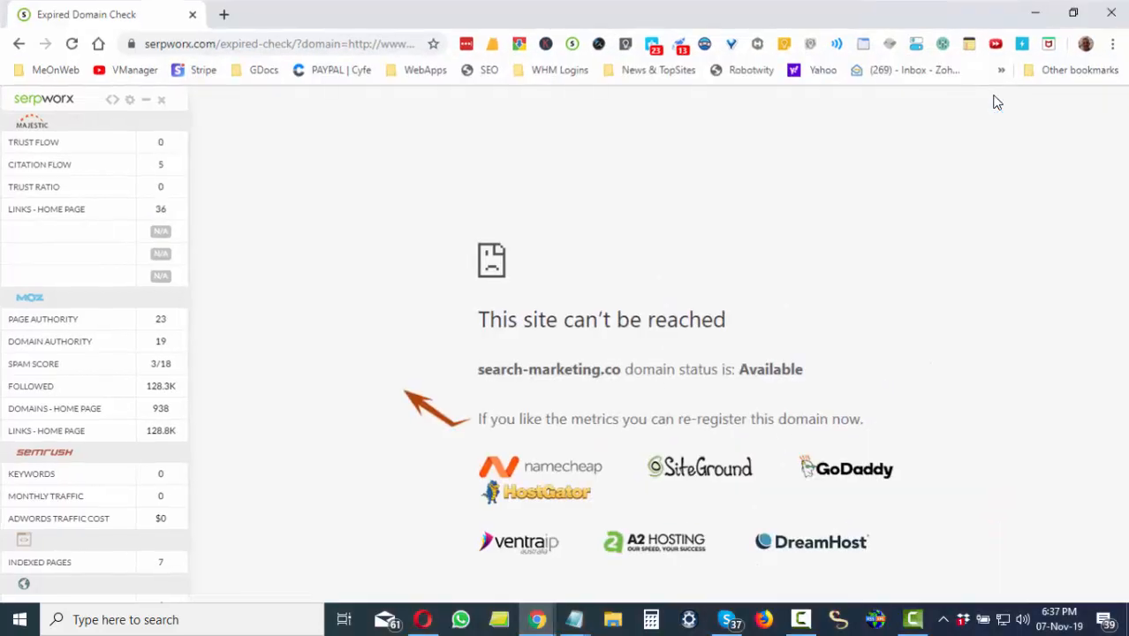
pyautogui.click(1075, 14)
pyautogui.moveTo(579, 70); pyautogui.dragTo(564, 88)
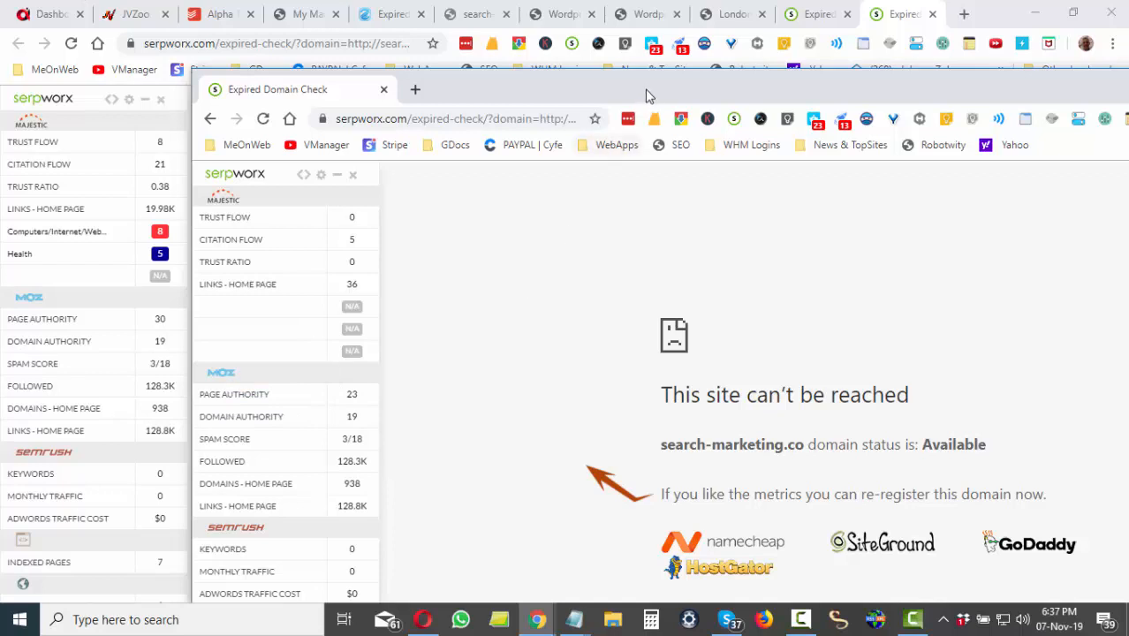
pyautogui.moveTo(648, 93); pyautogui.dragTo(658, 91)
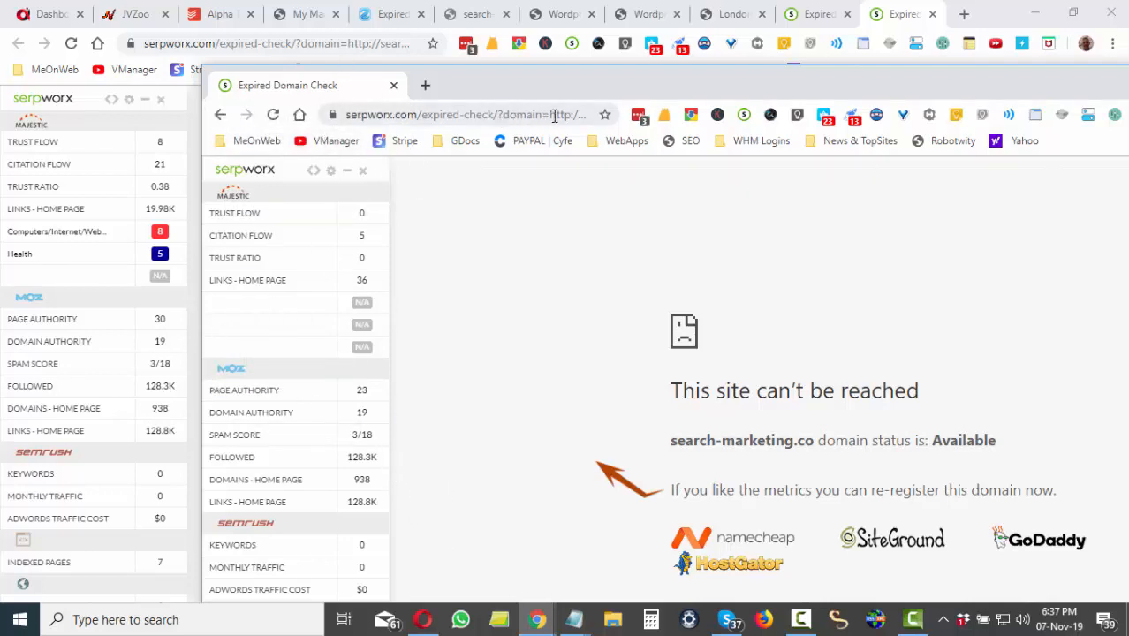
pyautogui.moveTo(555, 116); pyautogui.dragTo(528, 126)
pyautogui.click(440, 119)
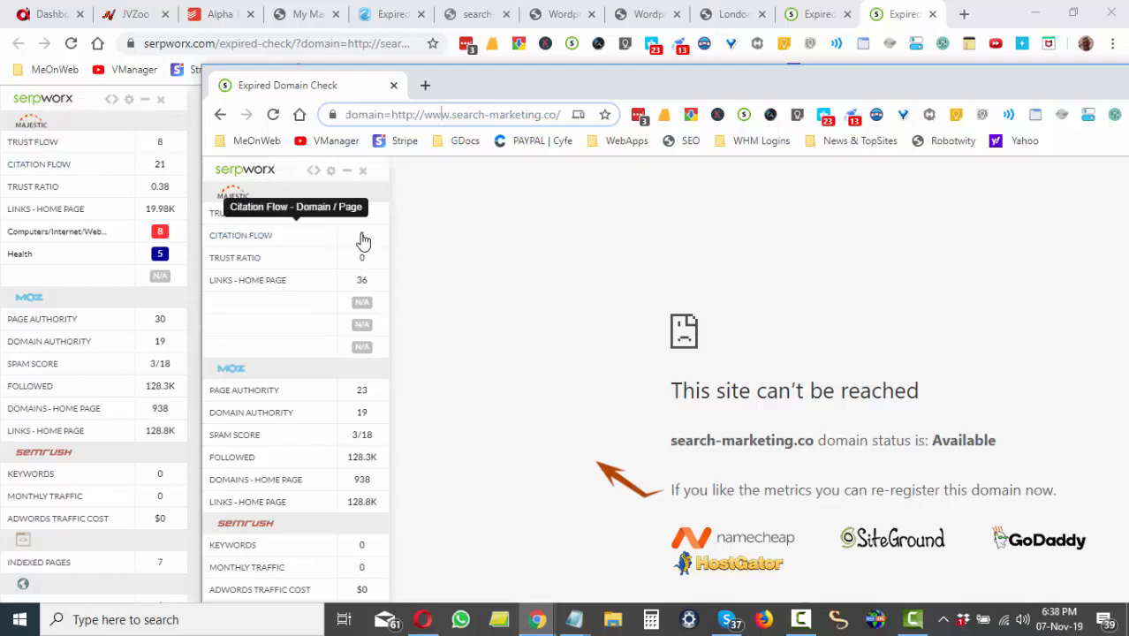
pyautogui.moveTo(925, 81); pyautogui.dragTo(689, 80)
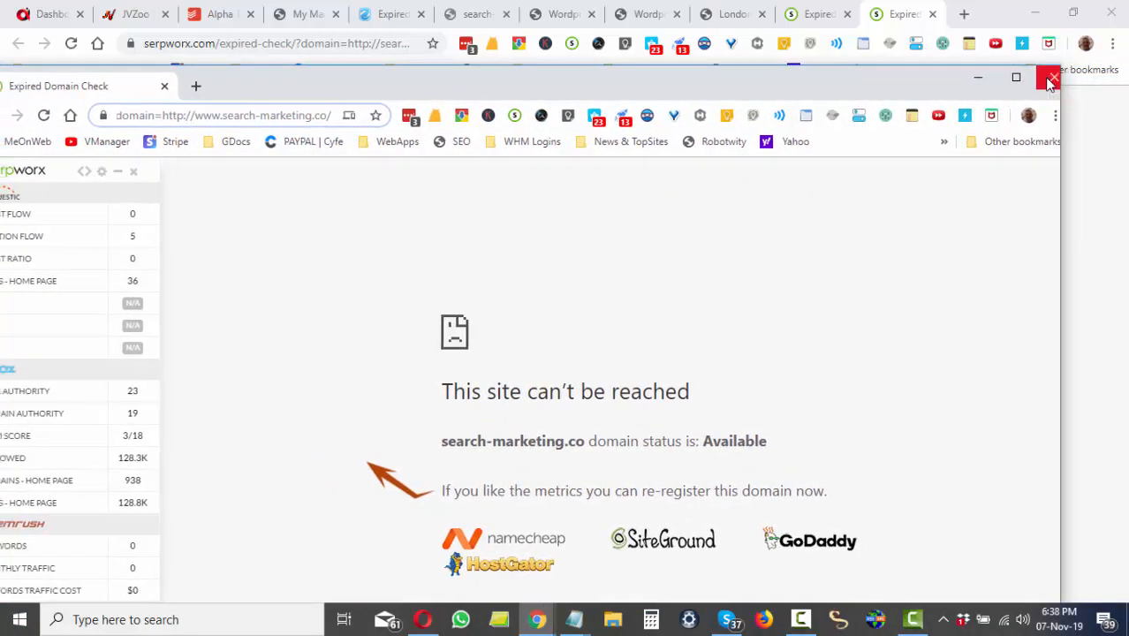
pyautogui.click(1048, 81)
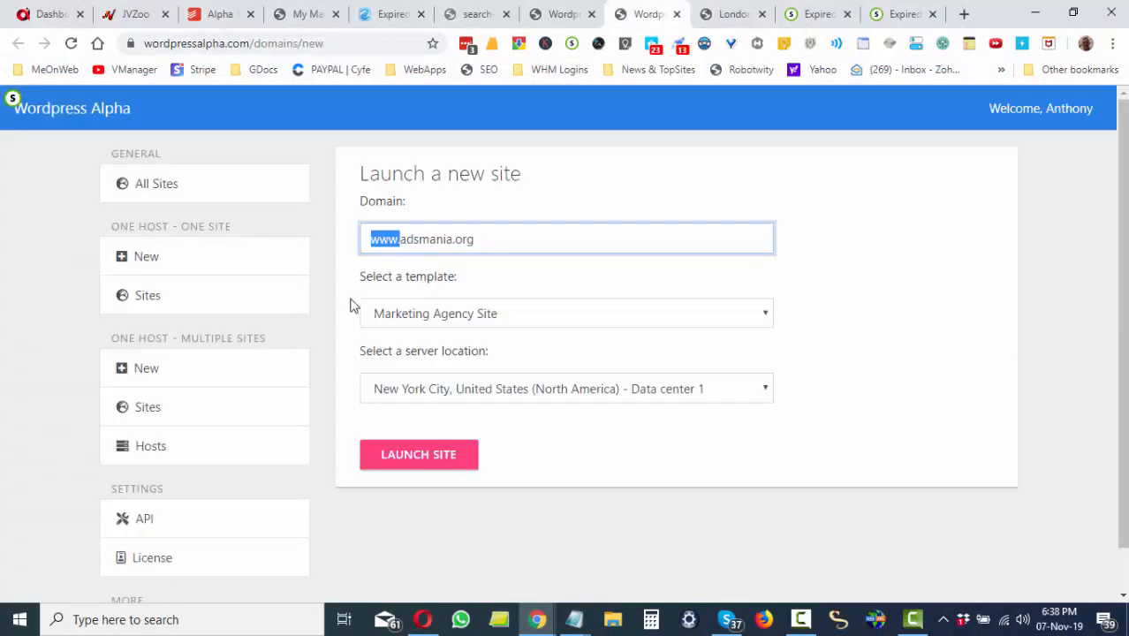
pyautogui.click(557, 243)
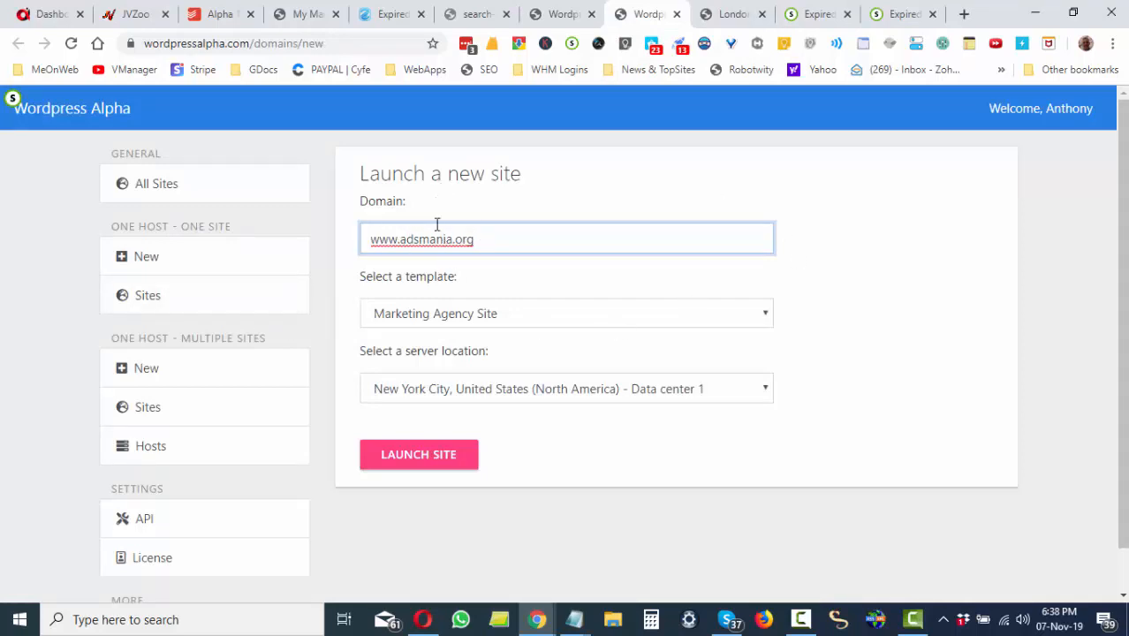
pyautogui.click(417, 320)
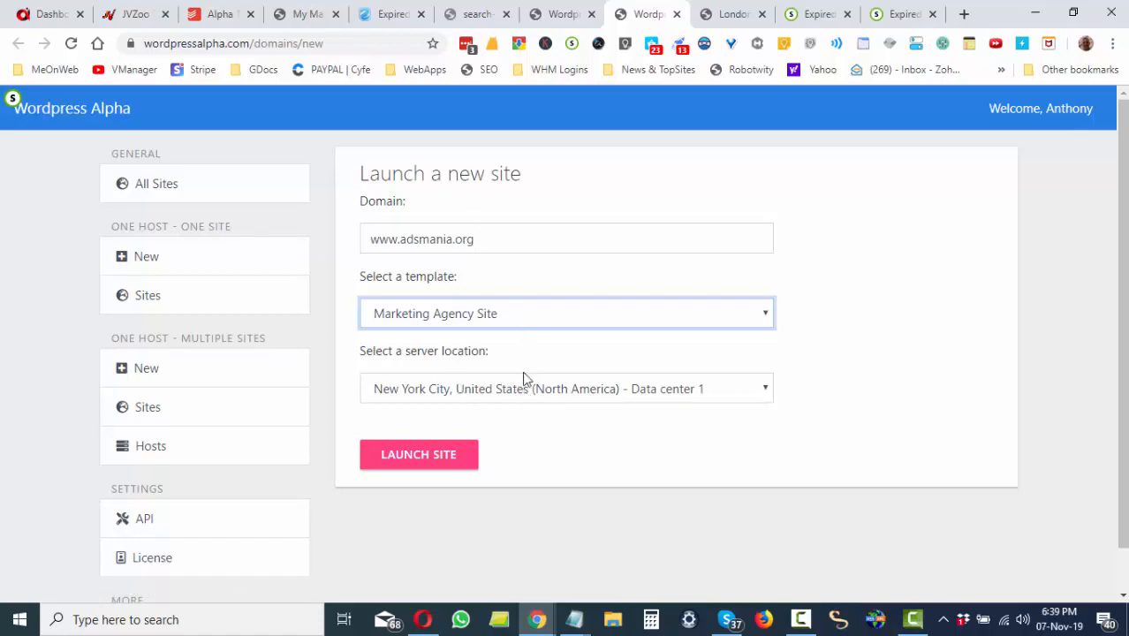
pyautogui.click(405, 466)
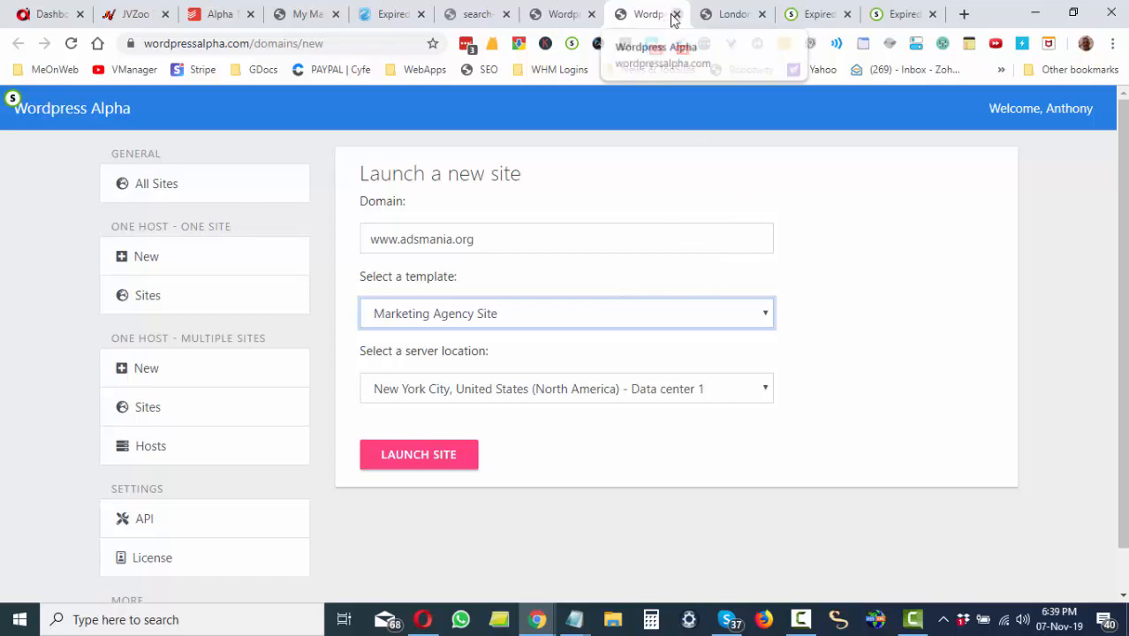
pyautogui.click(564, 15)
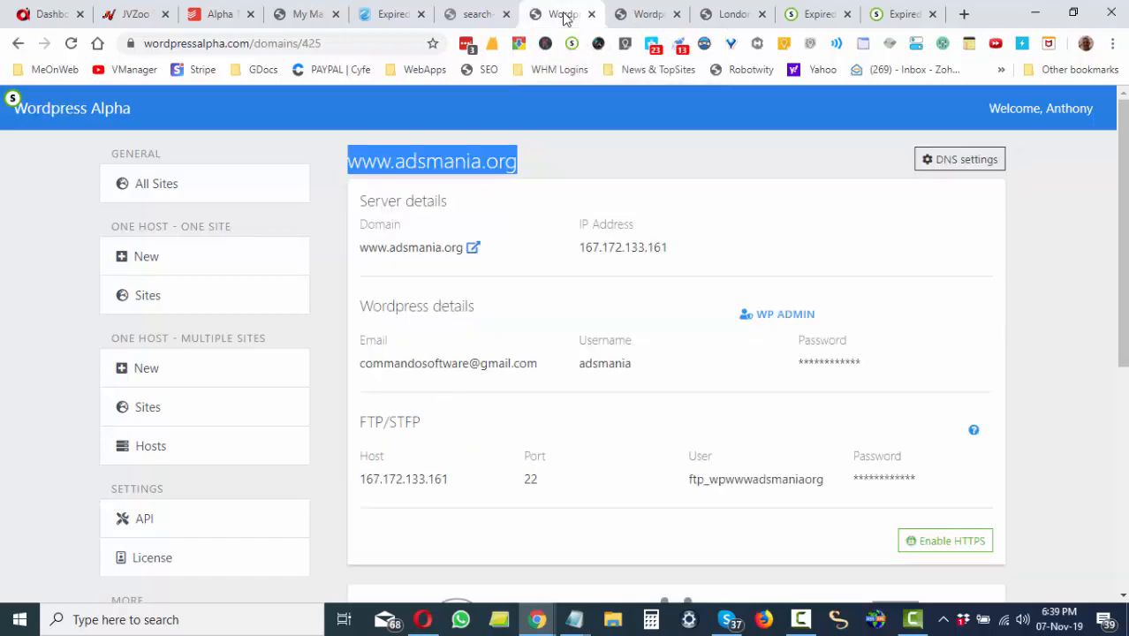
pyautogui.click(671, 153)
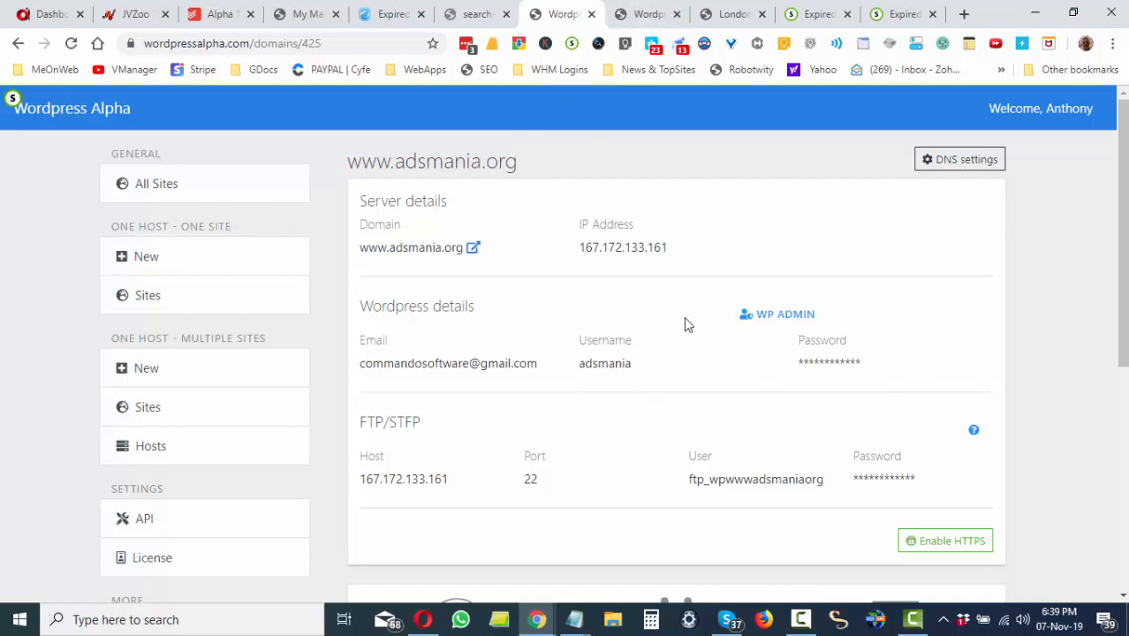
pyautogui.moveTo(1124, 209); pyautogui.dragTo(1120, 124)
pyautogui.click(645, 13)
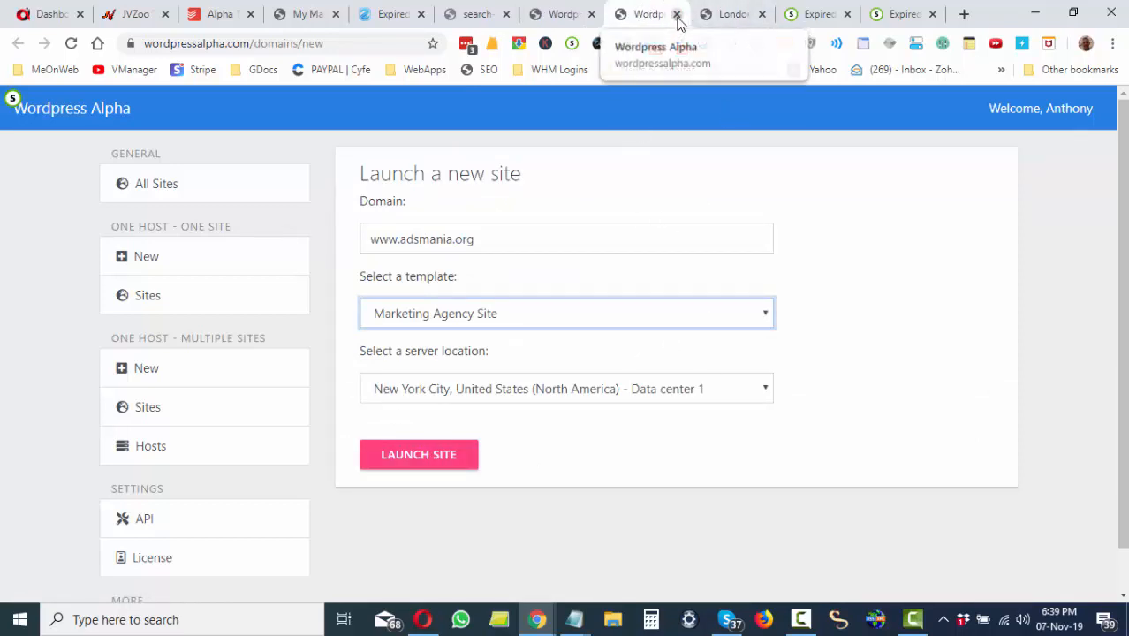
pyautogui.click(676, 14)
pyautogui.click(617, 15)
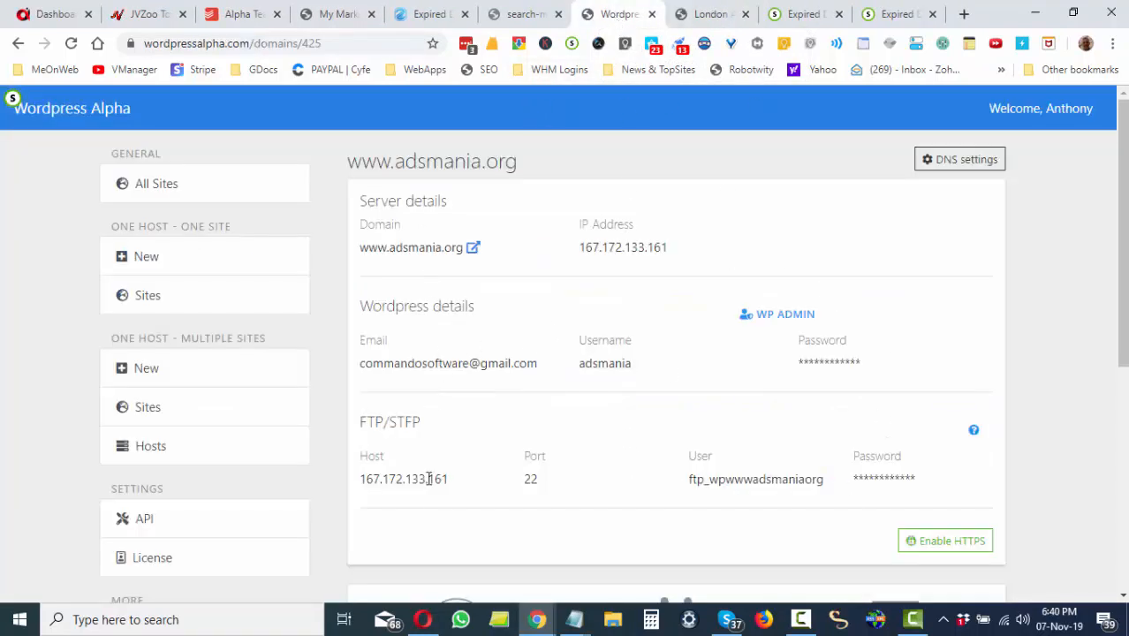
pyautogui.click(972, 160)
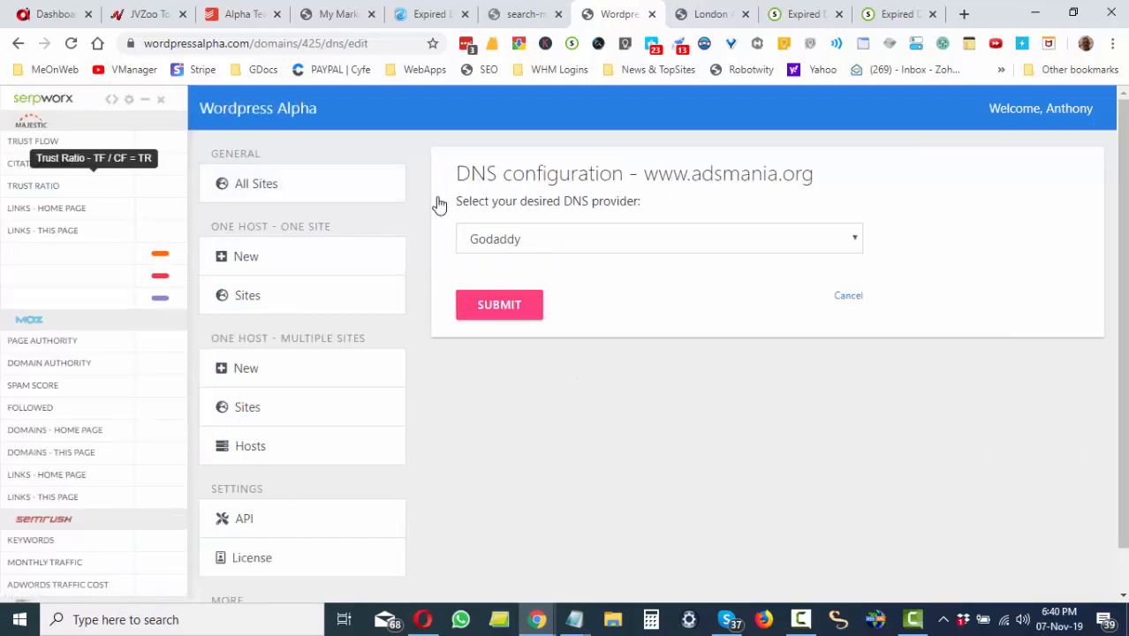
pyautogui.click(145, 100)
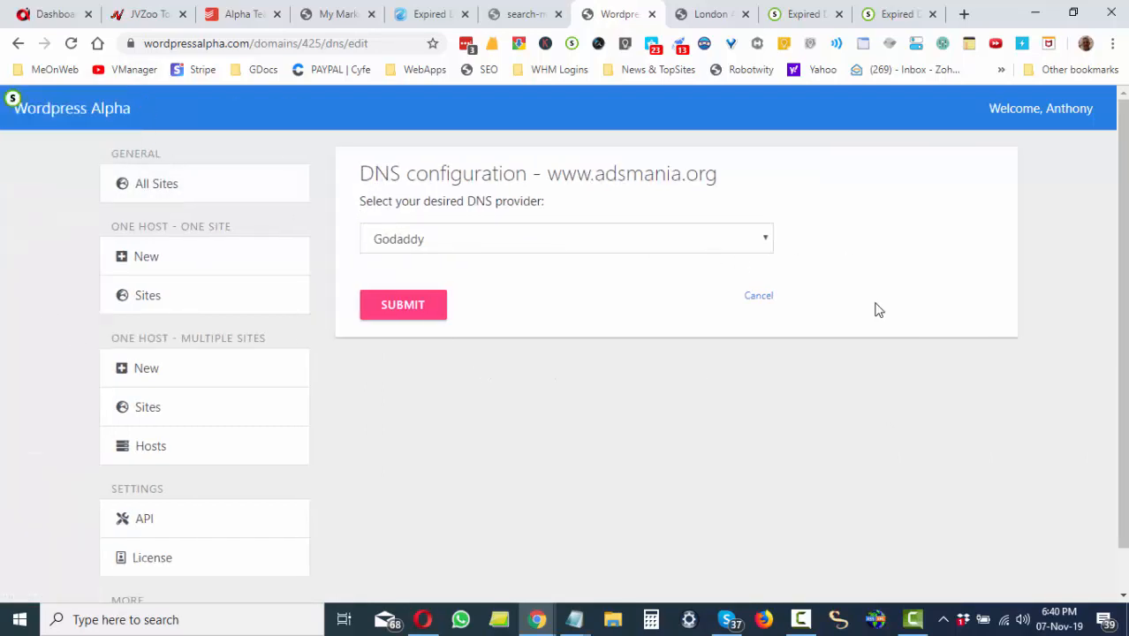
pyautogui.click(764, 240)
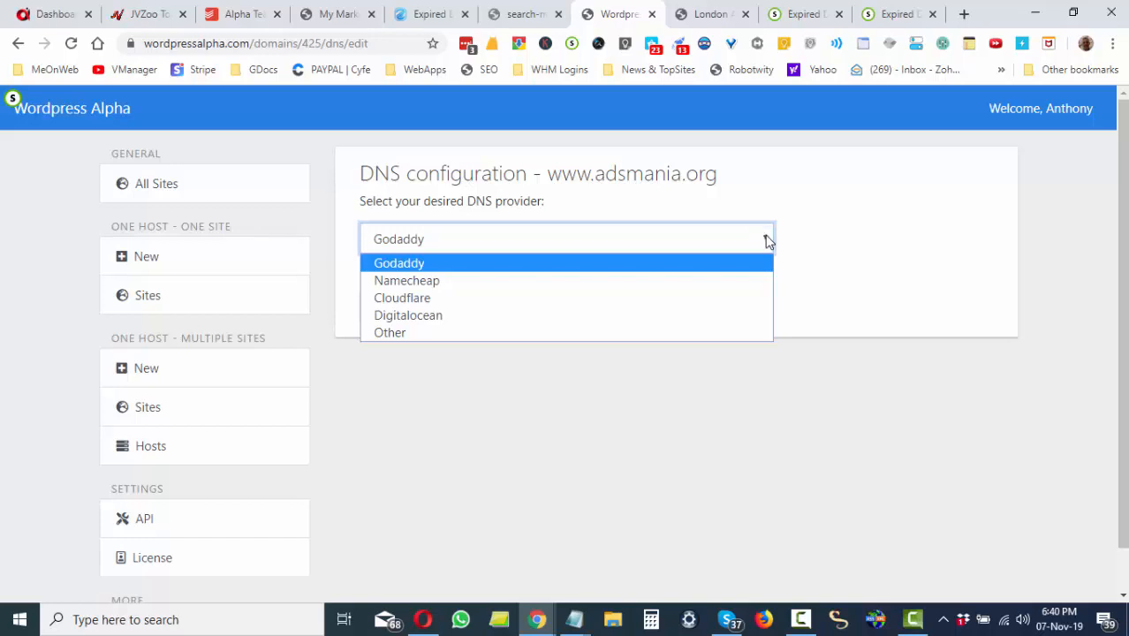
pyautogui.click(407, 280)
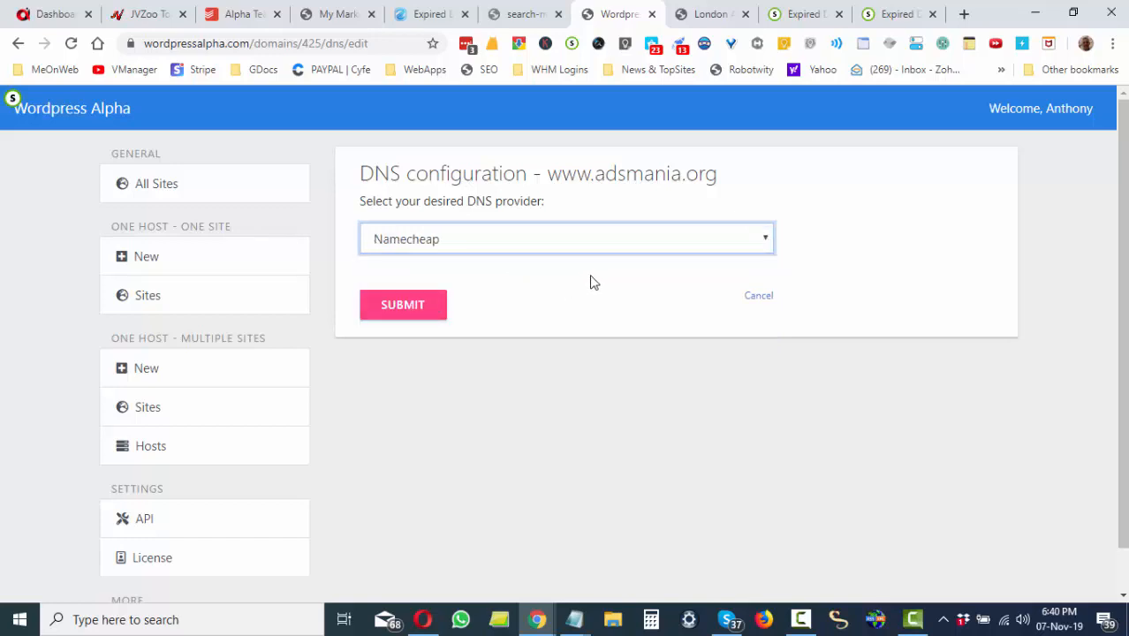
pyautogui.click(511, 251)
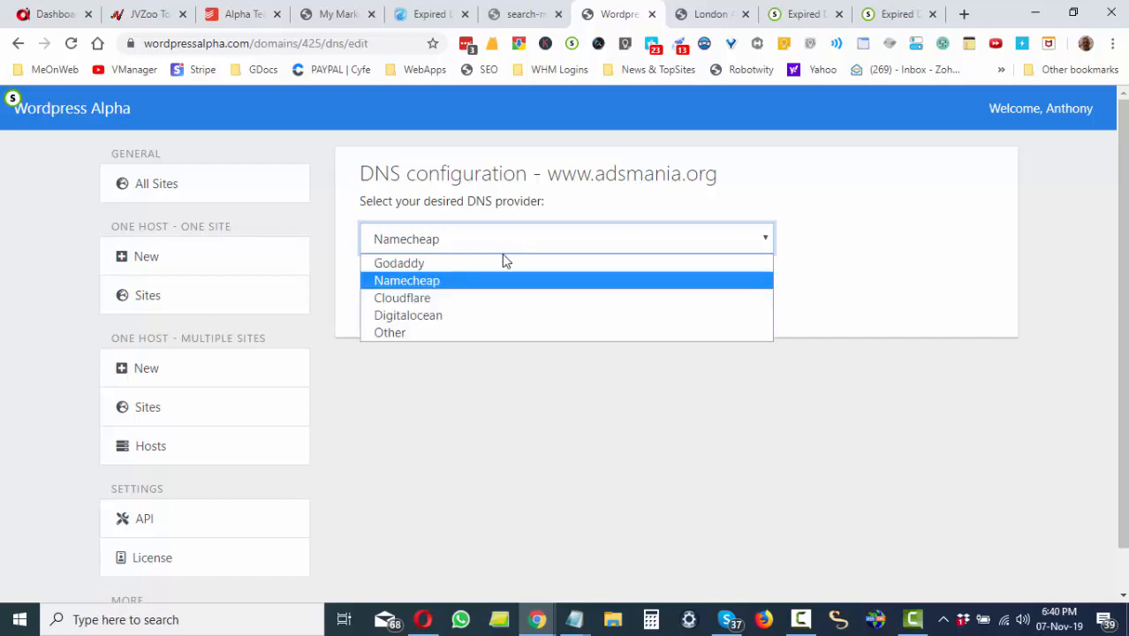
pyautogui.click(431, 298)
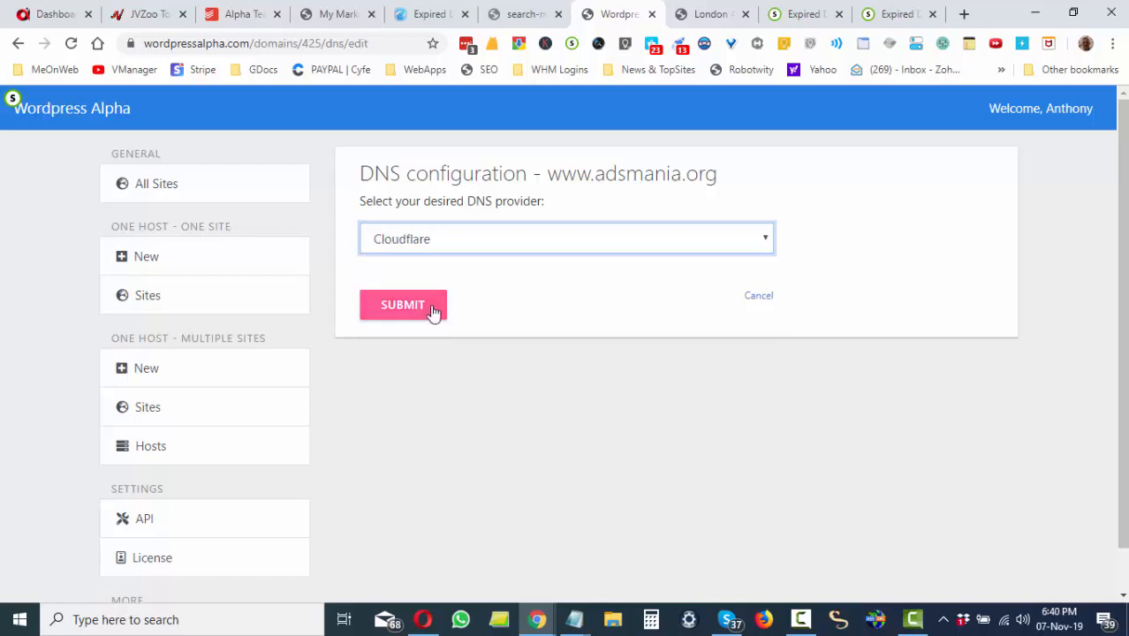
pyautogui.click(552, 241)
pyautogui.click(546, 275)
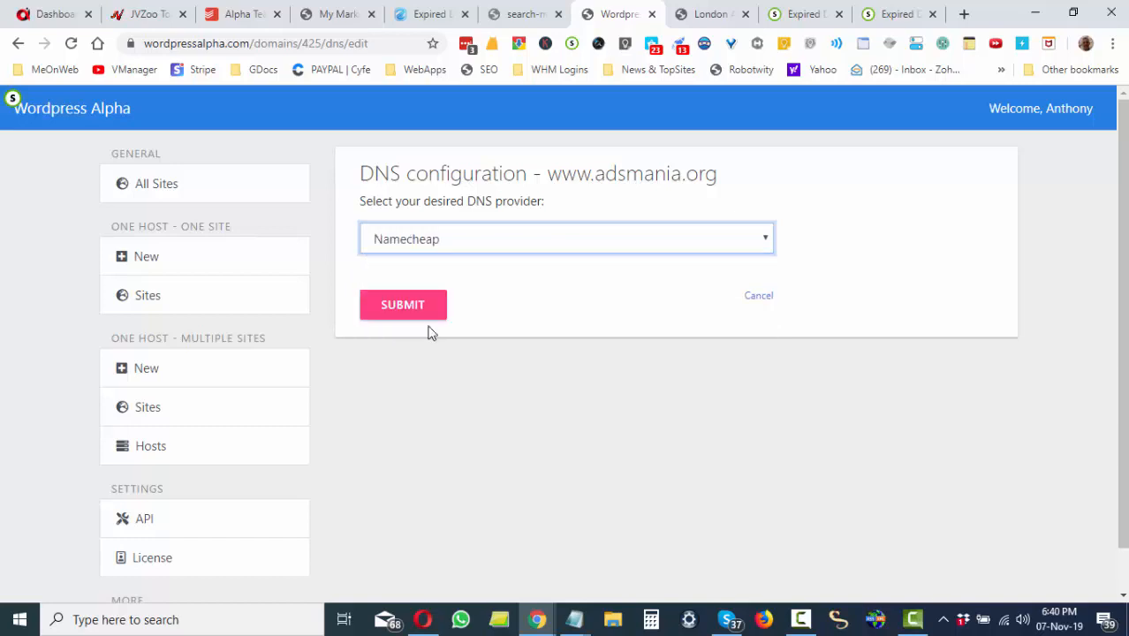
pyautogui.click(394, 305)
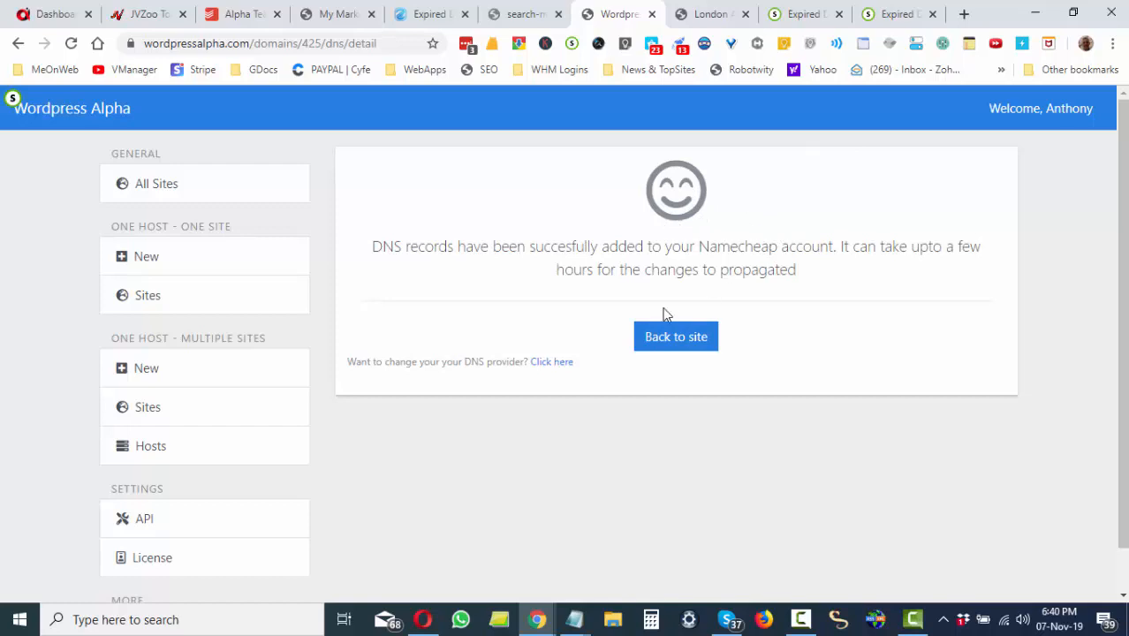
pyautogui.click(677, 338)
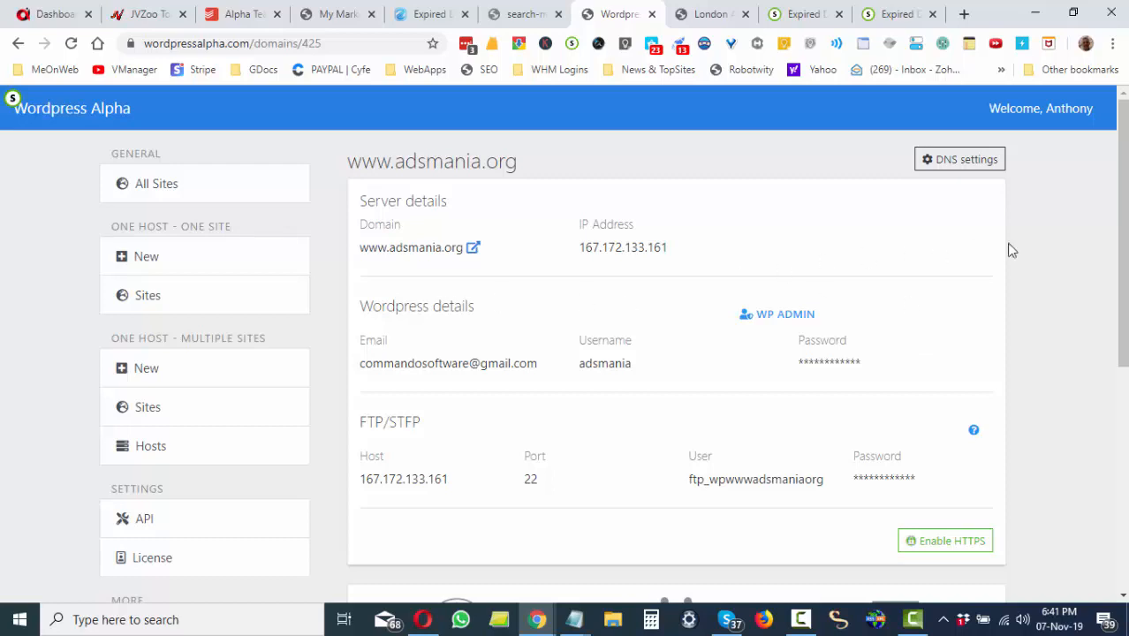
pyautogui.moveTo(1122, 208)
pyautogui.mouseDown()
pyautogui.moveTo(1119, 235)
pyautogui.moveTo(1115, 212)
pyautogui.mouseUp()
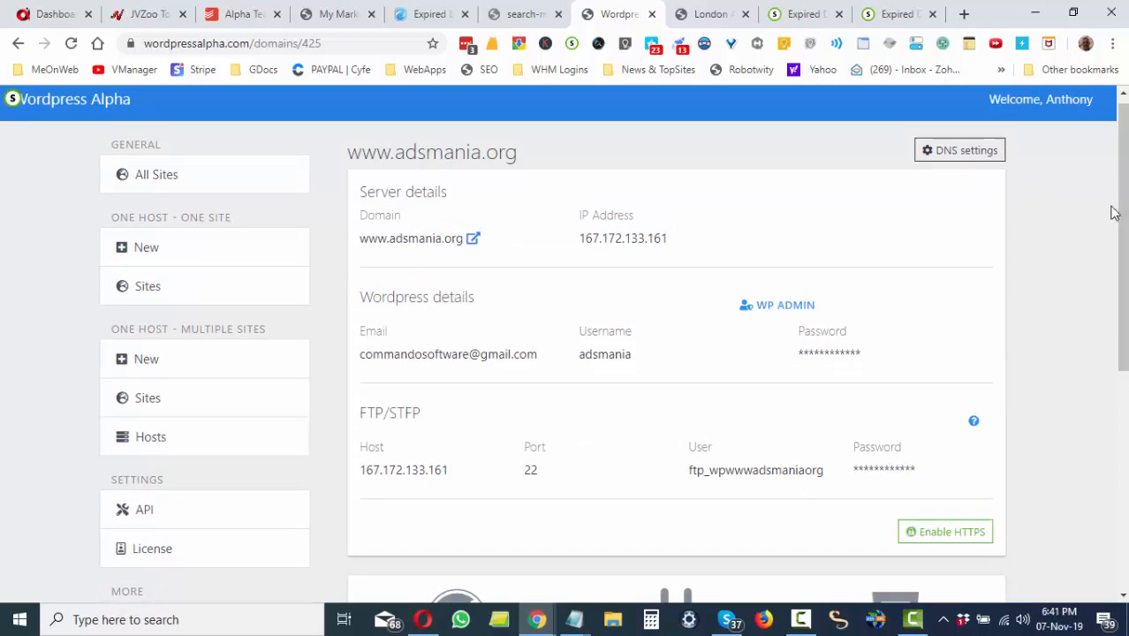
# Open the live adsmania.org site, look through its home page, and return to the Wordpress Alpha site details.
pyautogui.click(473, 240)
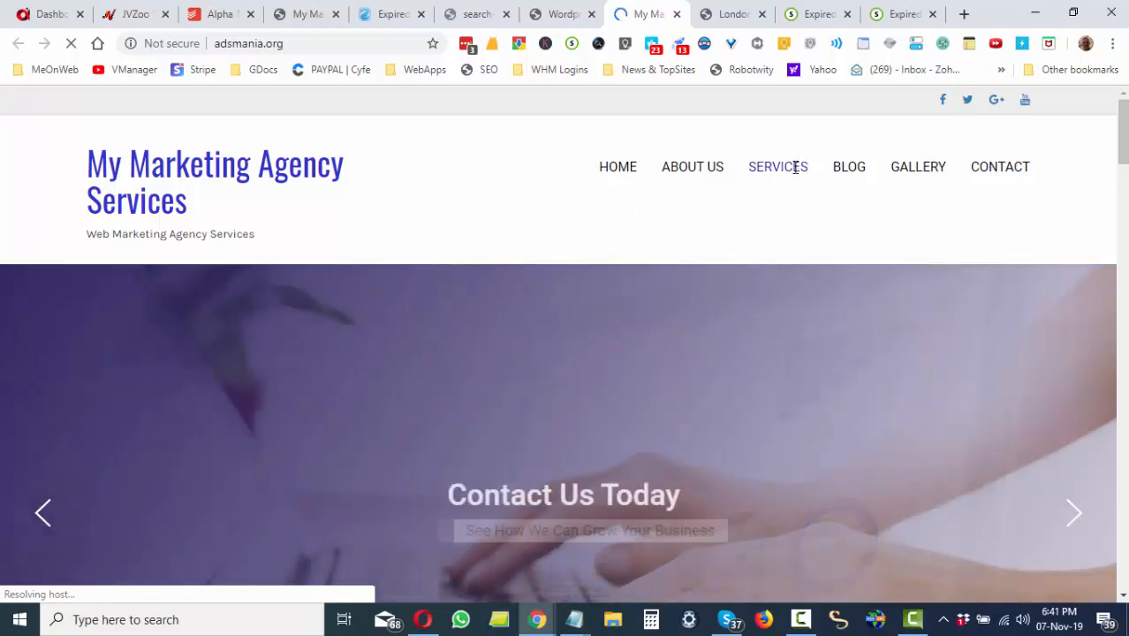
pyautogui.moveTo(789, 166)
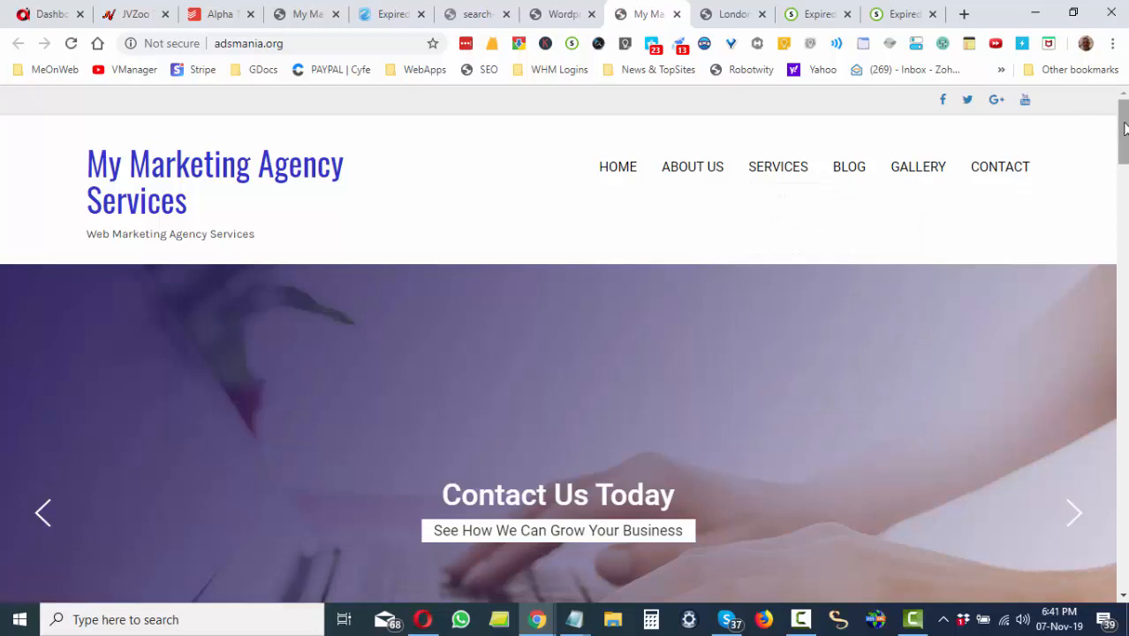
pyautogui.scroll(-4, 1121, 204)
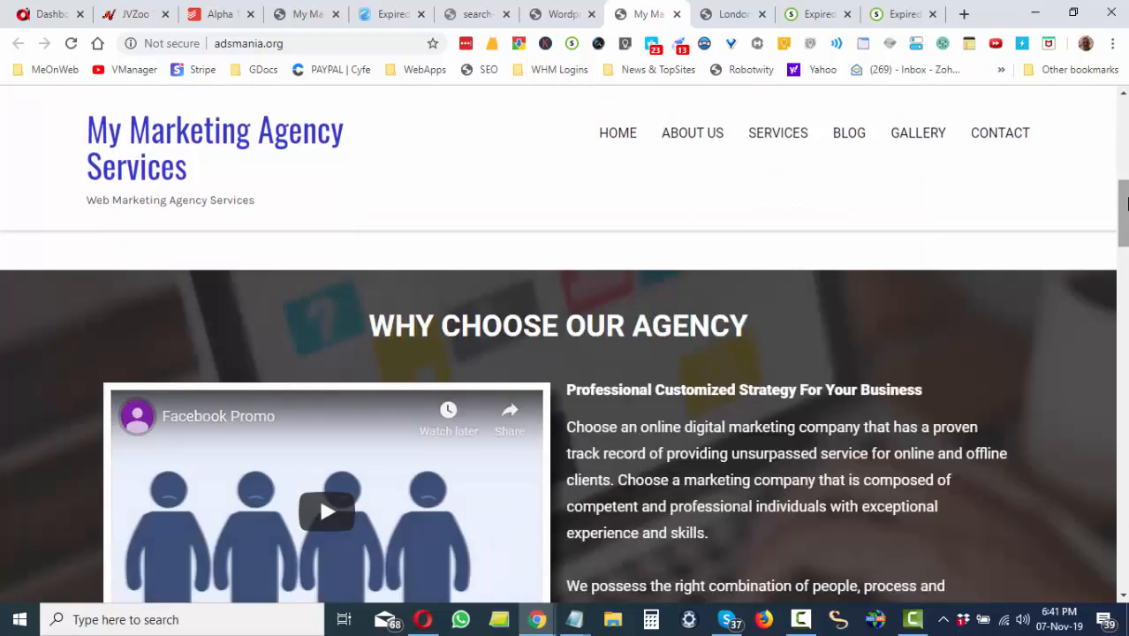
pyautogui.scroll(-3, 1121, 203)
pyautogui.moveTo(1123, 308); pyautogui.dragTo(1119, 98)
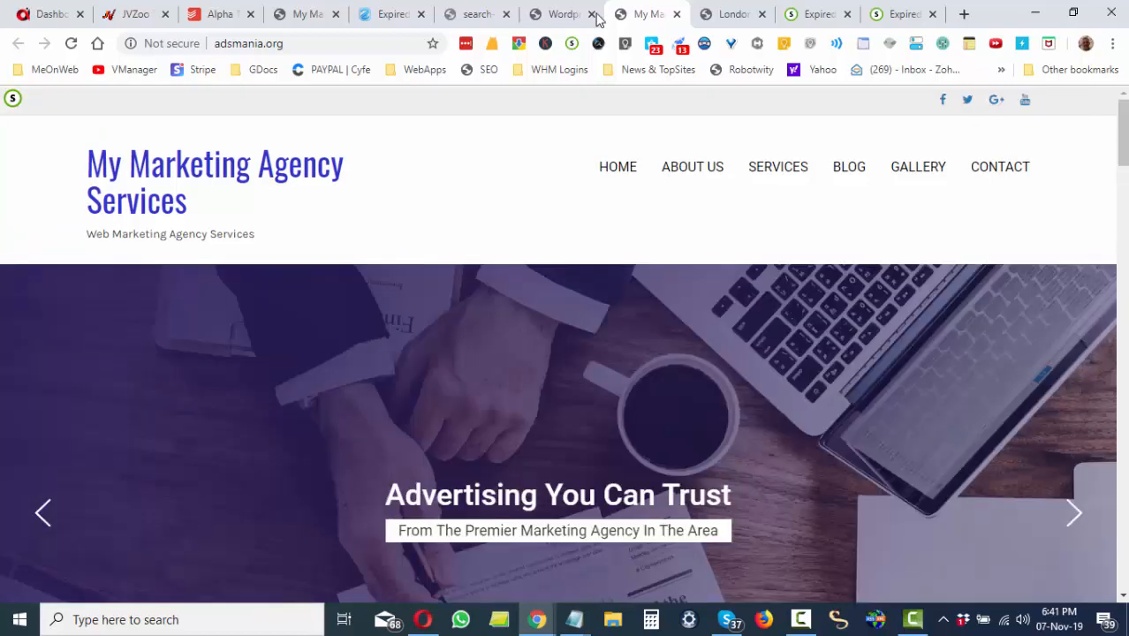
pyautogui.click(569, 14)
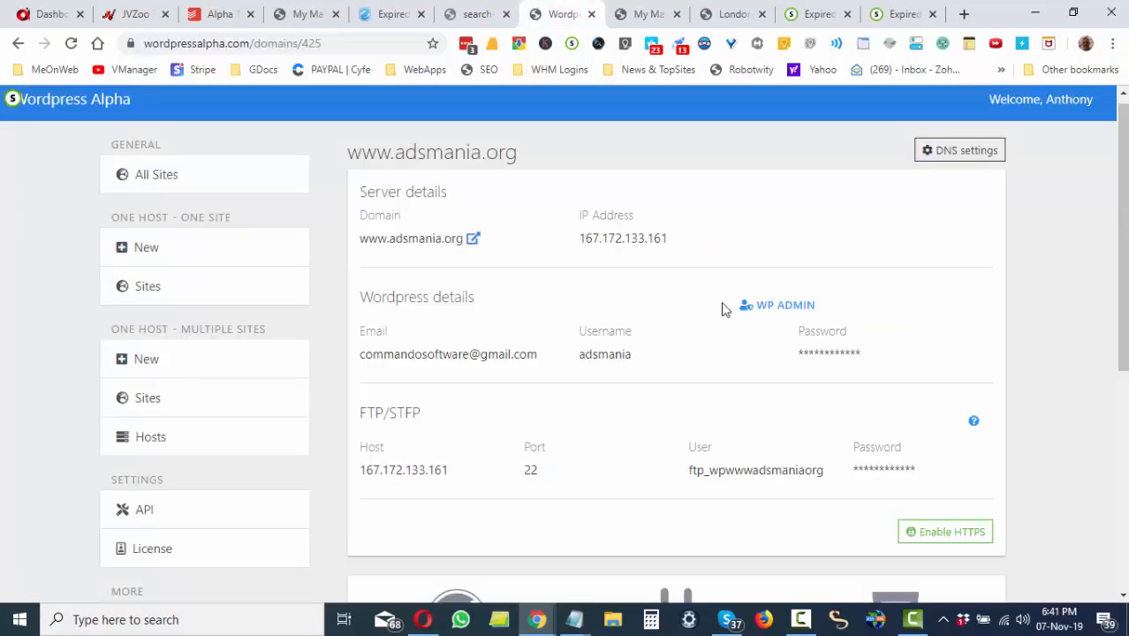
pyautogui.click(770, 306)
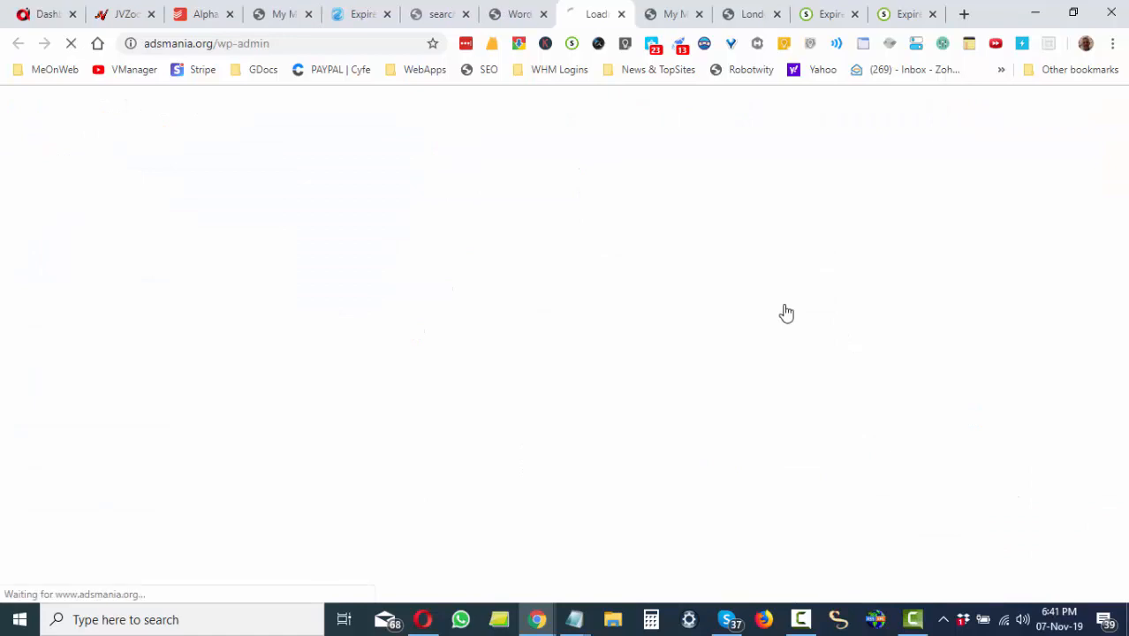
pyautogui.click(517, 15)
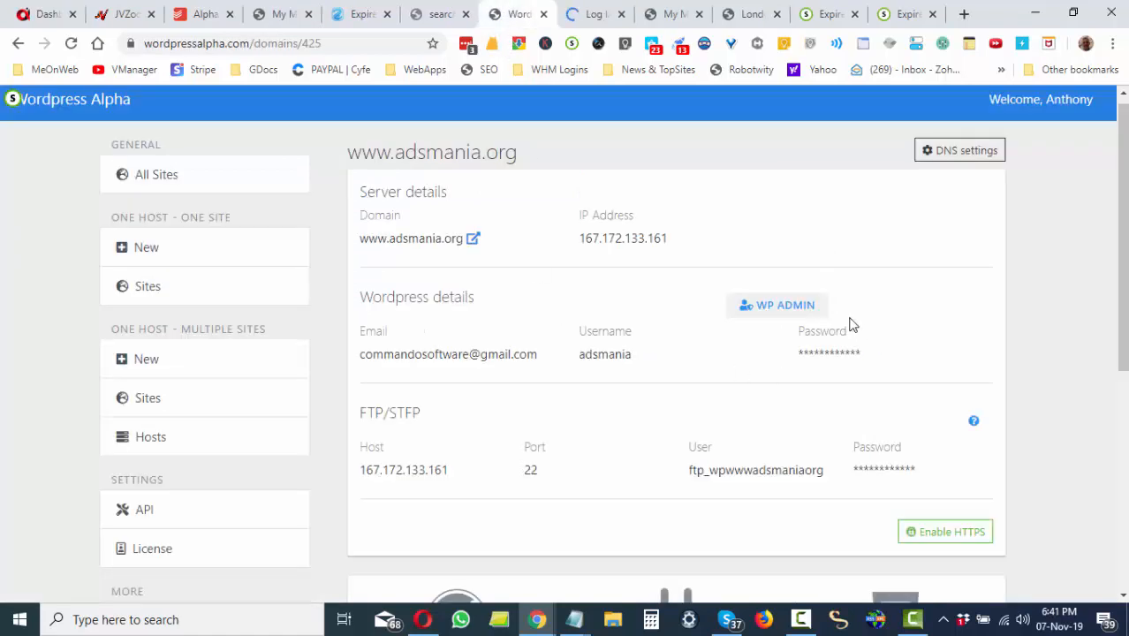
pyautogui.click(870, 360)
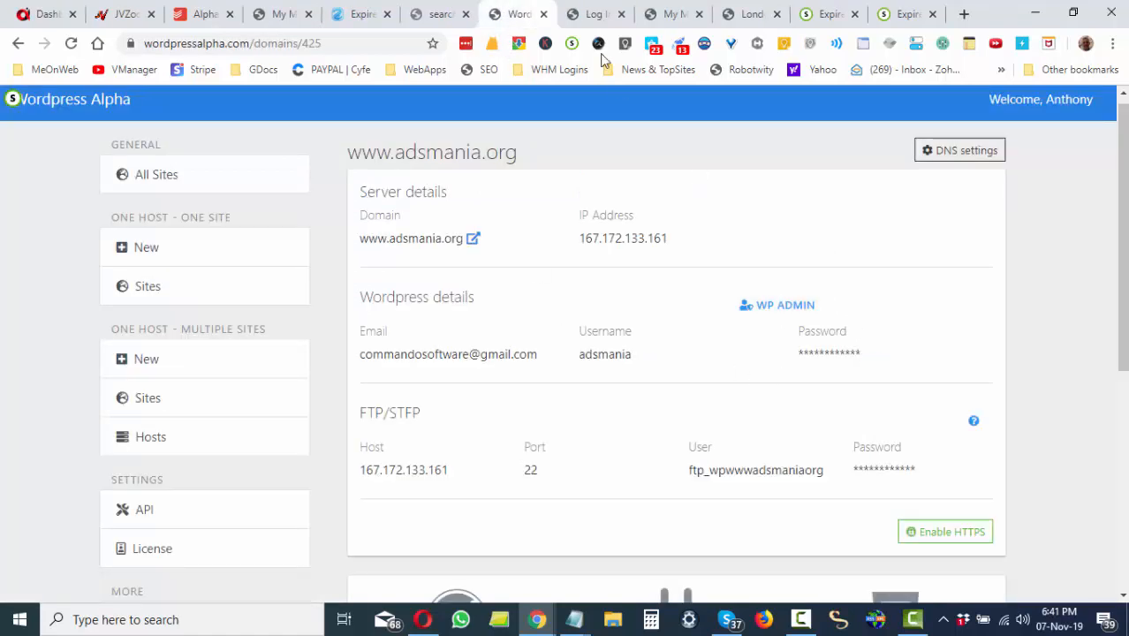
pyautogui.click(593, 15)
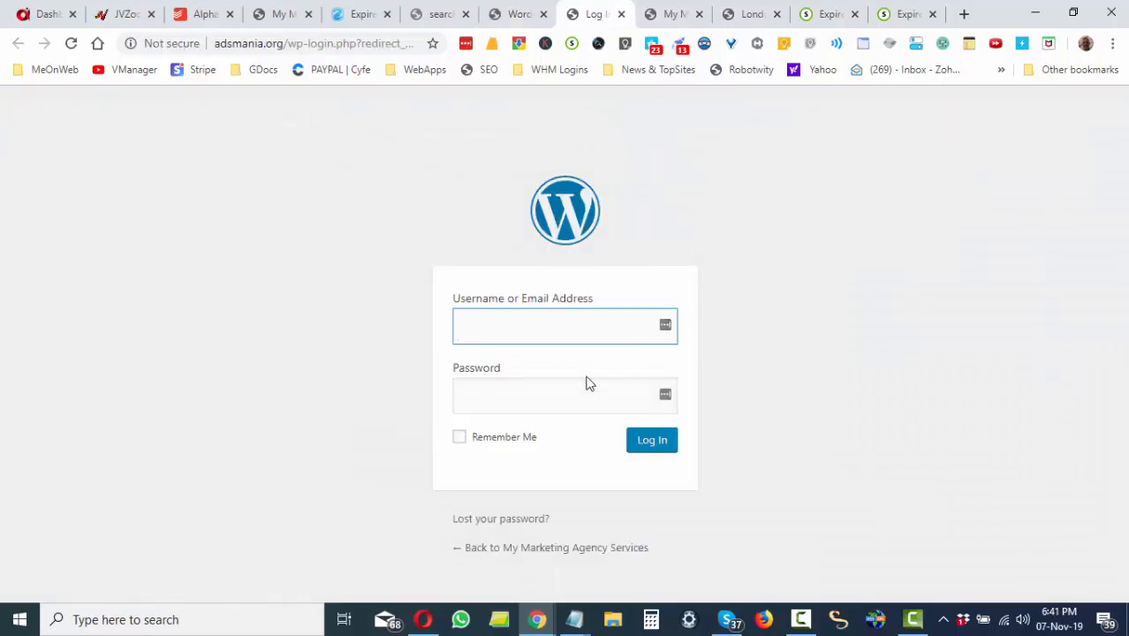
pyautogui.click(557, 386)
pyautogui.hotkey('ctrl', 'v')
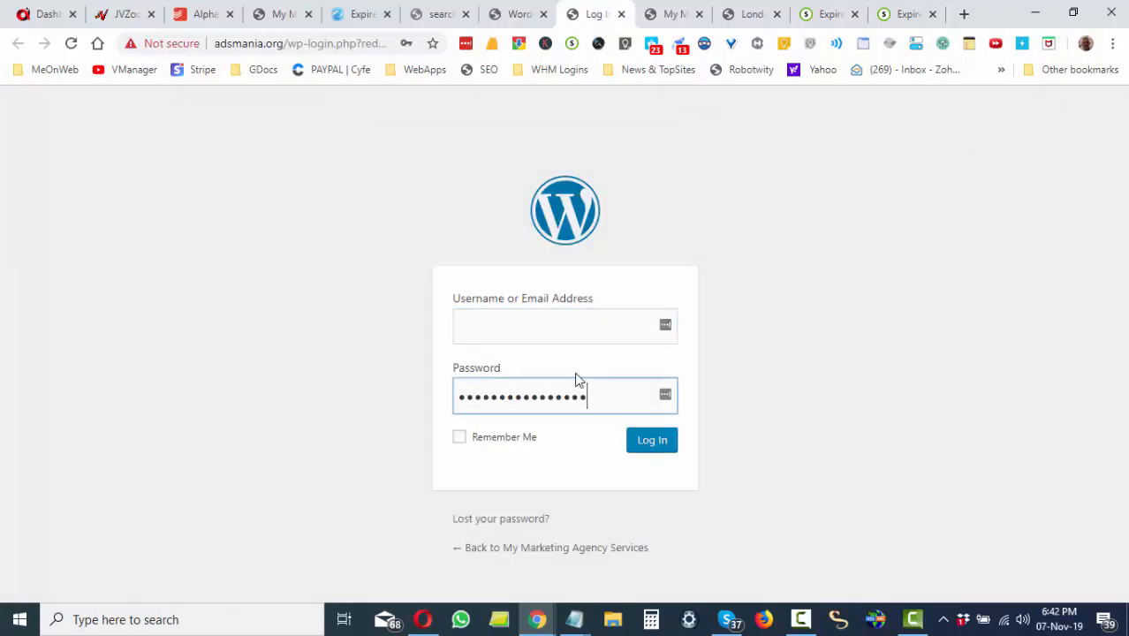
# Fill in adsmania, copied from the site address, as the username, enable Remember Me and log in to the WordPress dashboard.
pyautogui.doubleClick(244, 43)
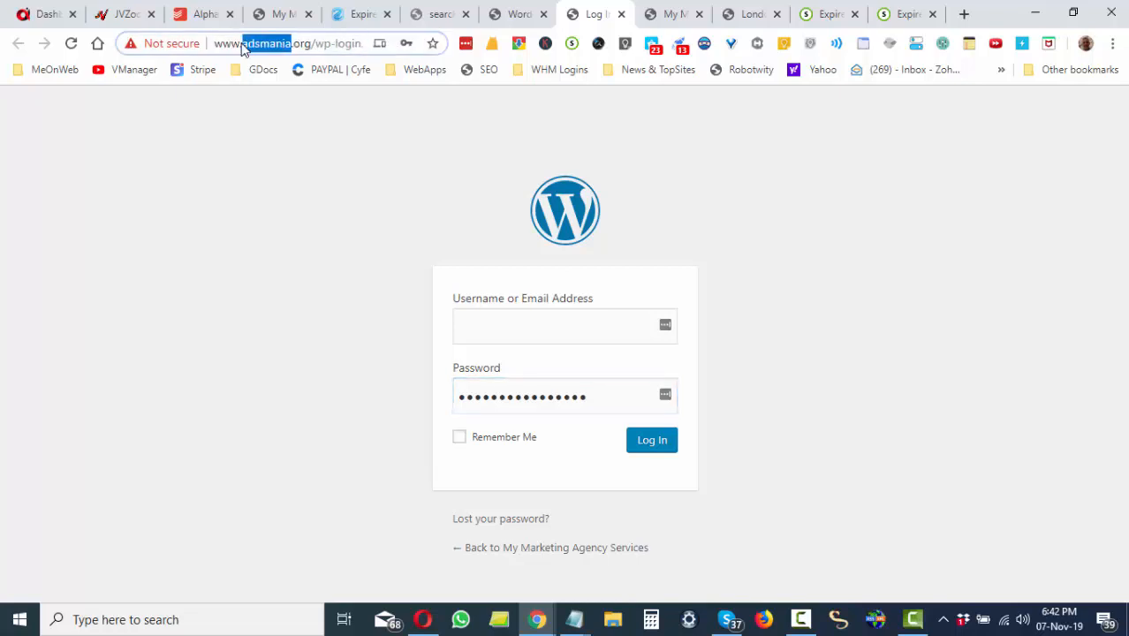
pyautogui.rightClick(246, 48)
pyautogui.click(353, 159)
pyautogui.click(528, 323)
pyautogui.hotkey('ctrl', 'v')
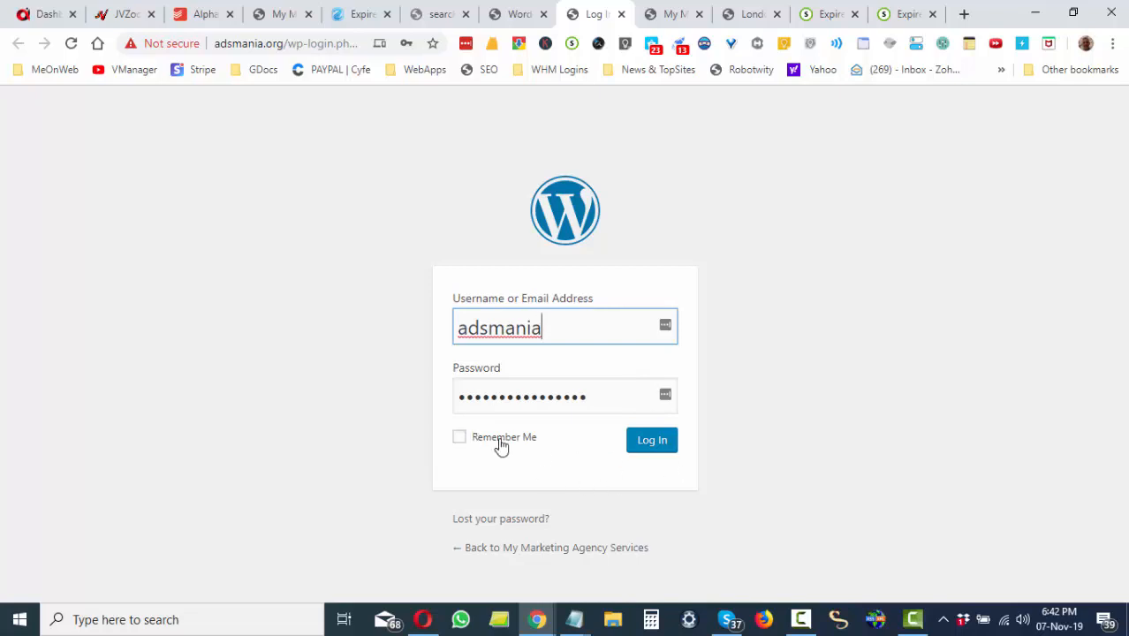
pyautogui.click(460, 437)
pyautogui.click(651, 441)
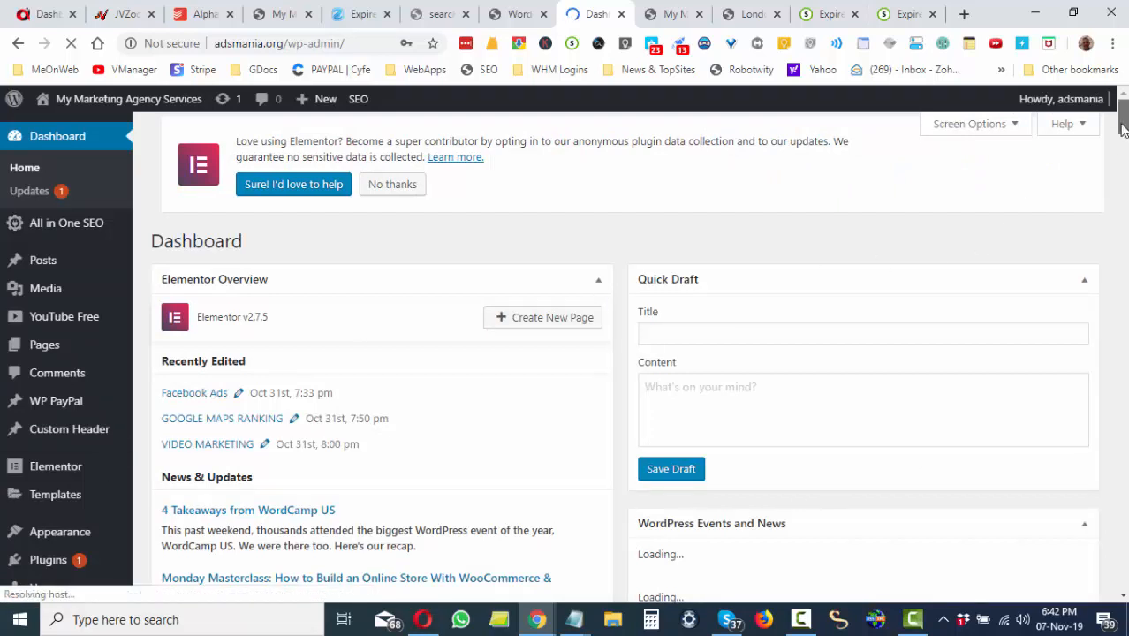
# Save the adsmania.org login to LastPass and open the list of installed plugins.
pyautogui.moveTo(1123, 128); pyautogui.dragTo(1123, 146)
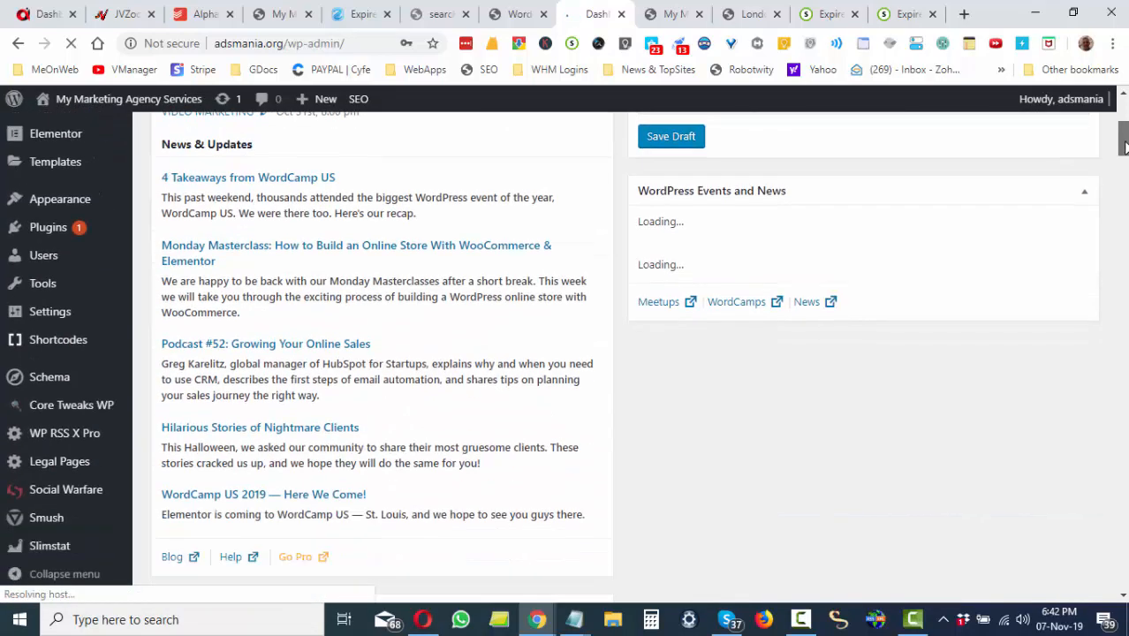
pyautogui.click(49, 229)
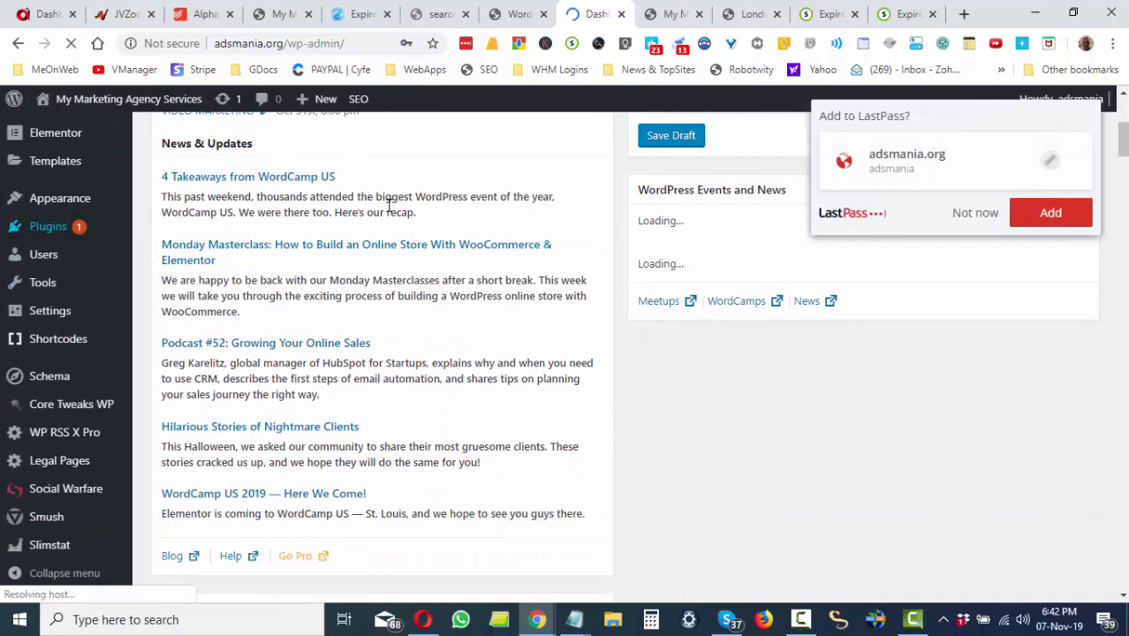
pyautogui.click(1049, 212)
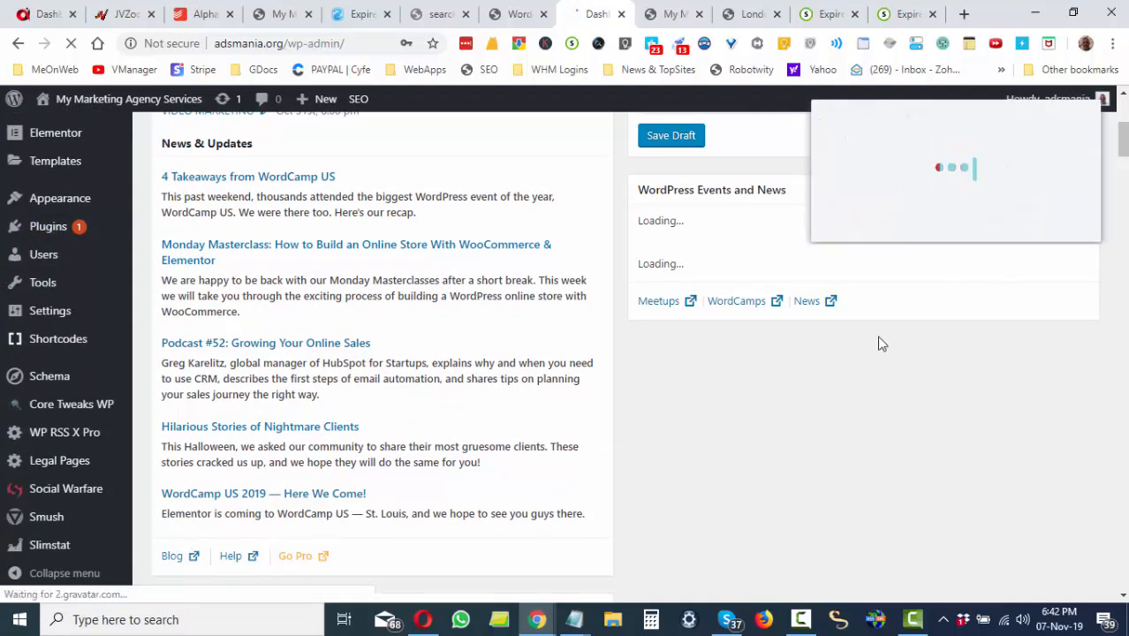
pyautogui.click(355, 187)
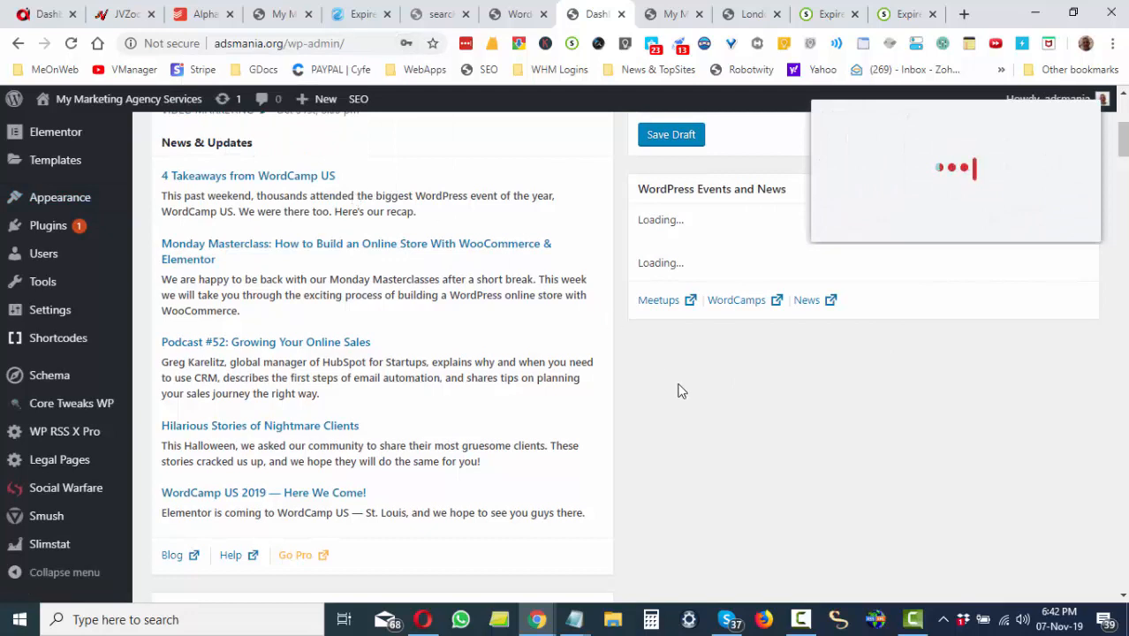
pyautogui.click(42, 239)
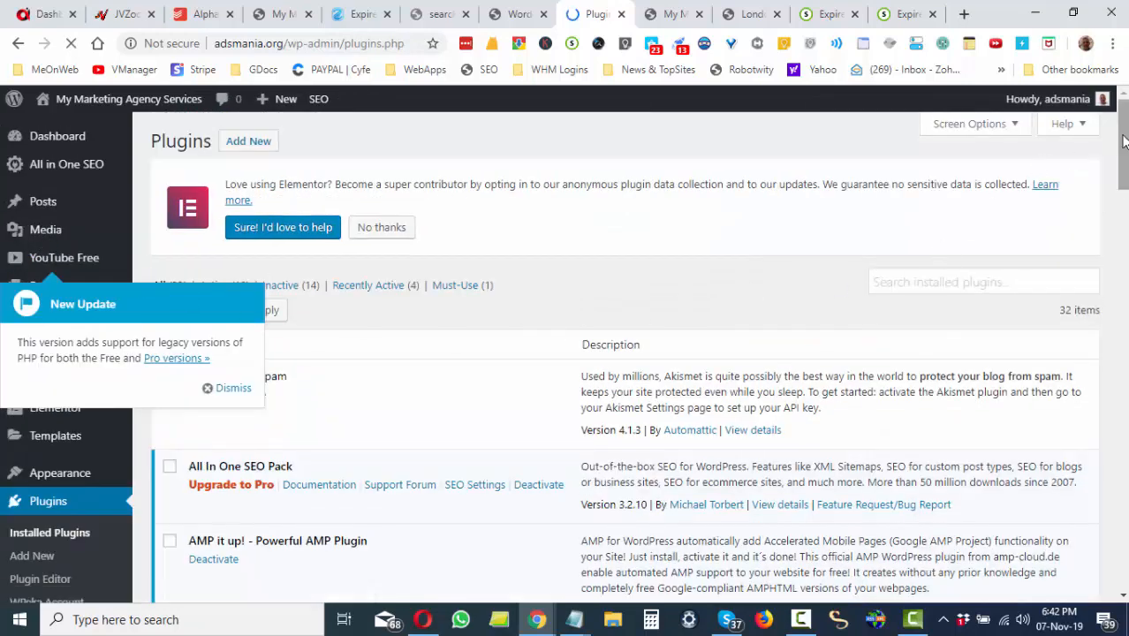
# Activate the W3 Total Cache plugin and dismiss the New Update notice on the Plugins page.
pyautogui.moveTo(1124, 141); pyautogui.dragTo(1117, 152)
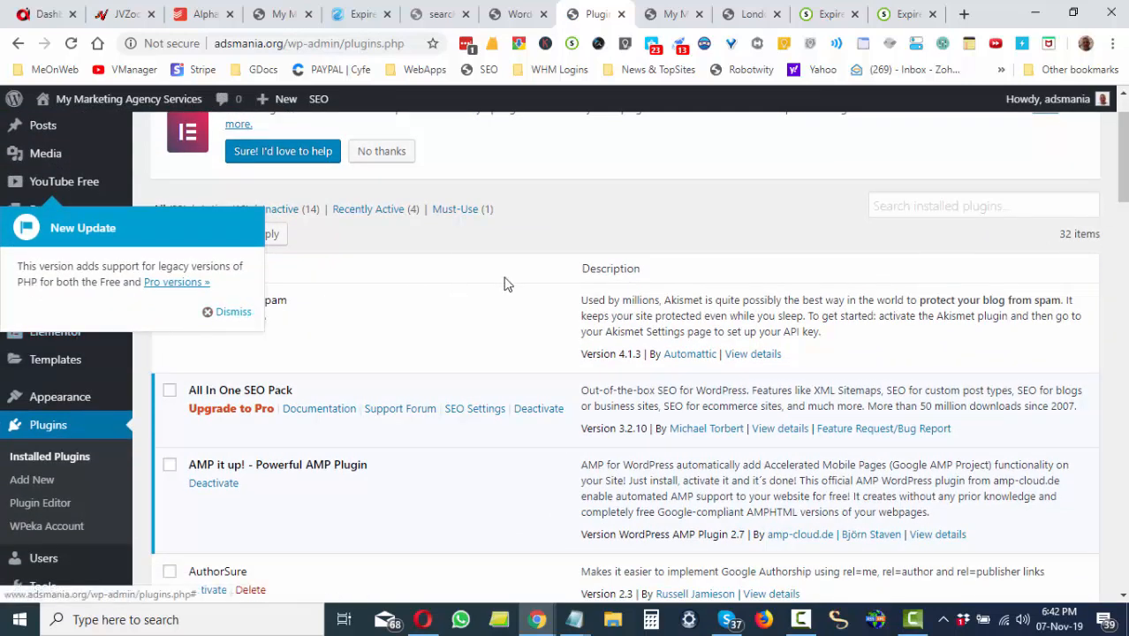
pyautogui.moveTo(1120, 174); pyautogui.dragTo(1120, 193)
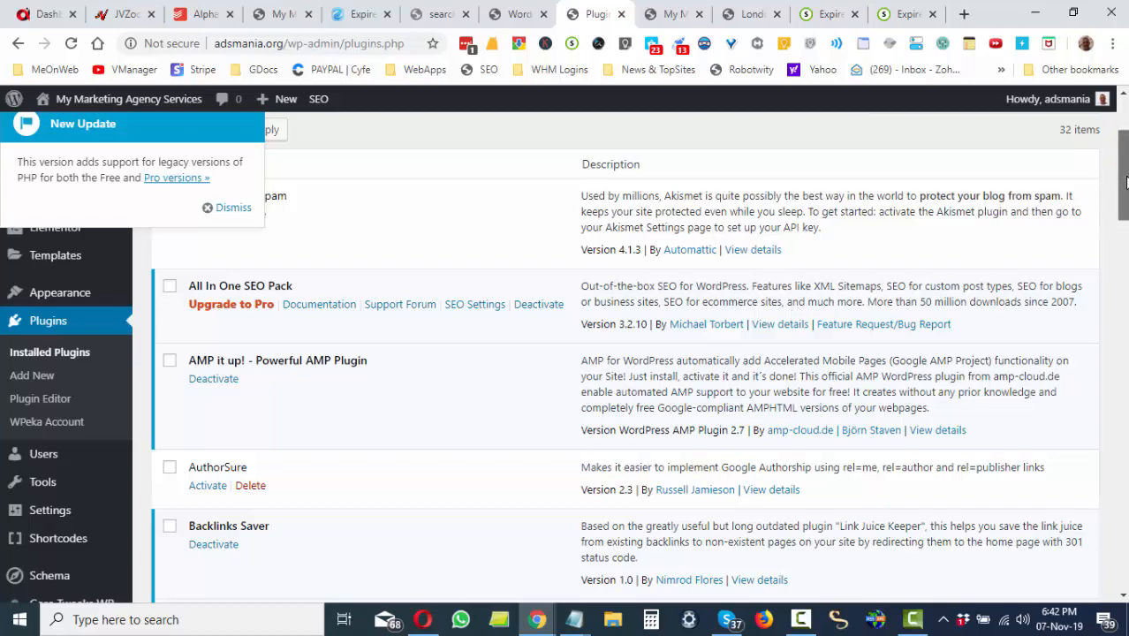
pyautogui.moveTo(1125, 181); pyautogui.dragTo(1118, 449)
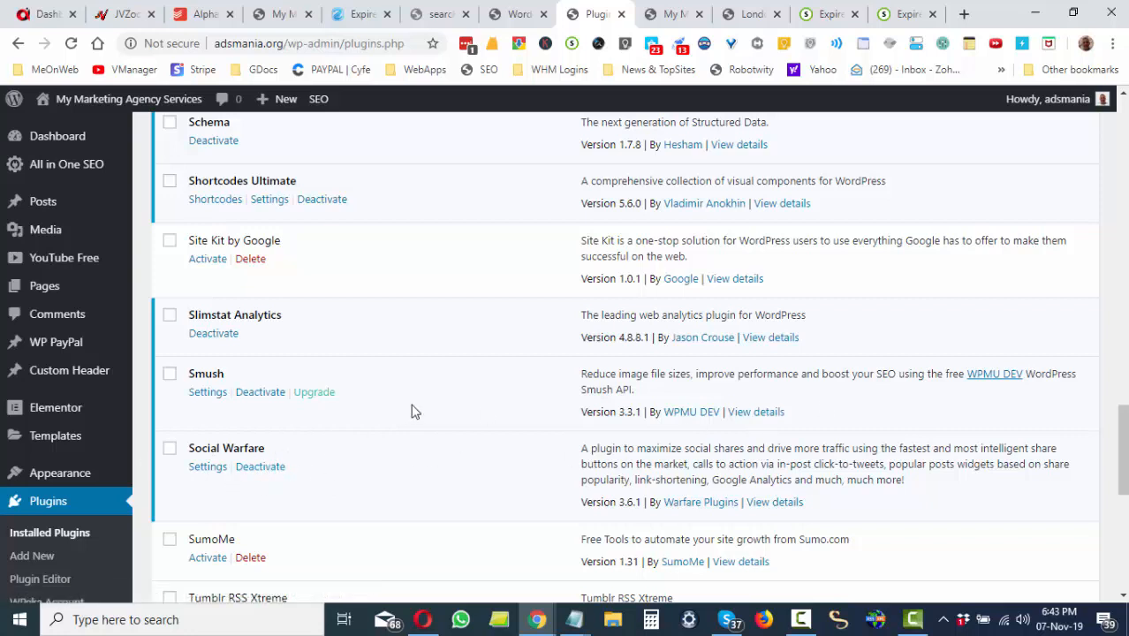
pyautogui.moveTo(1122, 442); pyautogui.dragTo(1124, 511)
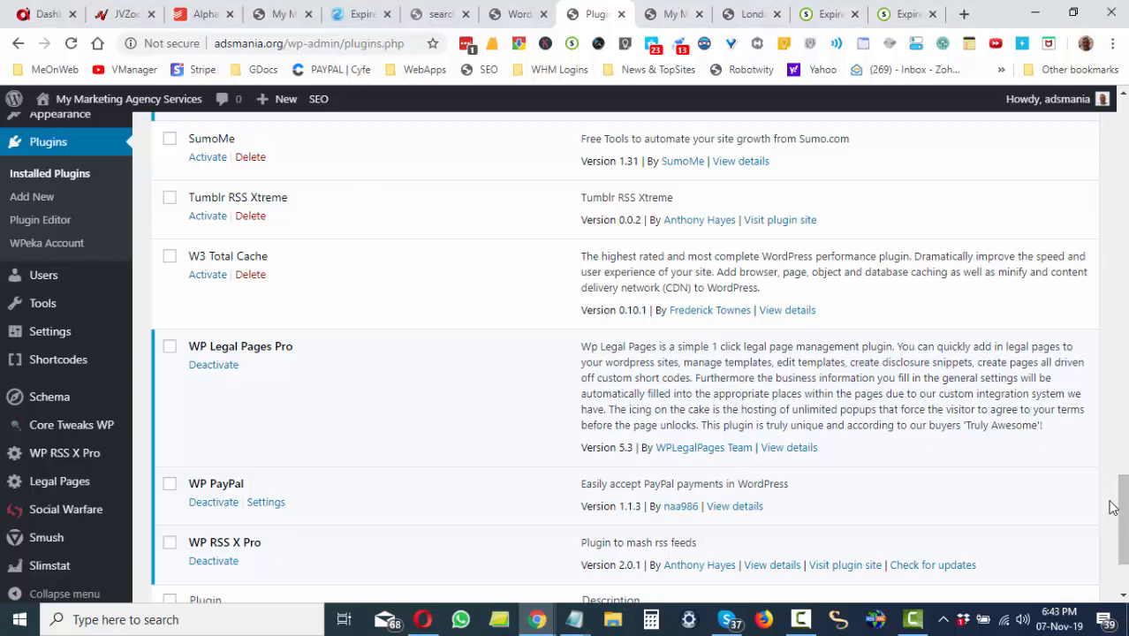
pyautogui.click(210, 275)
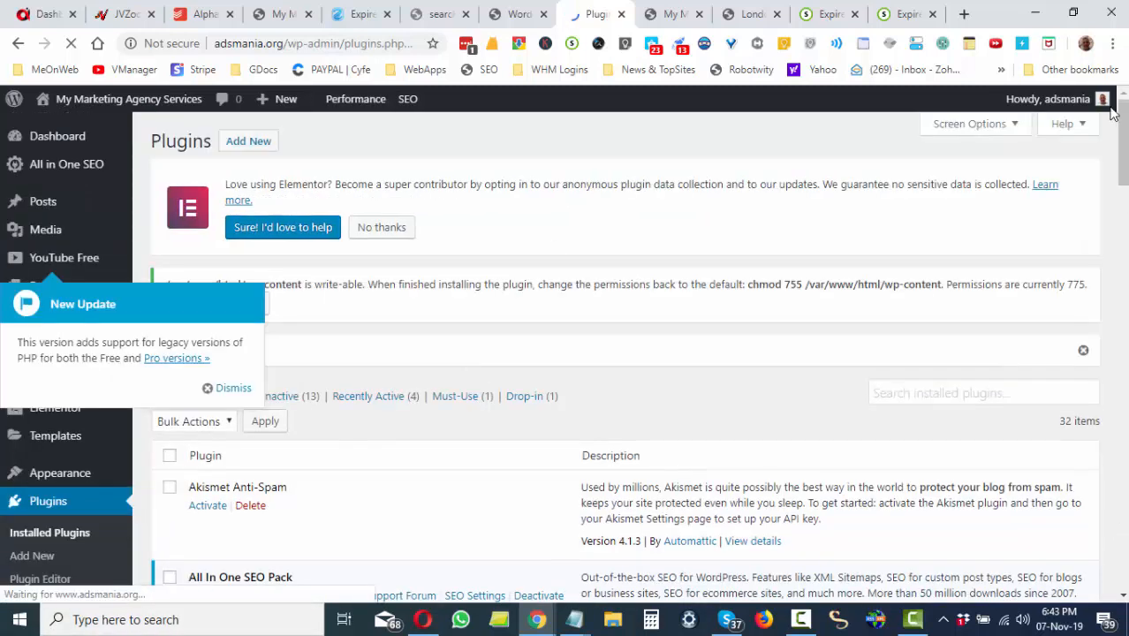
pyautogui.moveTo(1124, 128)
pyautogui.mouseDown()
pyautogui.moveTo(1124, 163)
pyautogui.moveTo(1123, 135)
pyautogui.mouseUp()
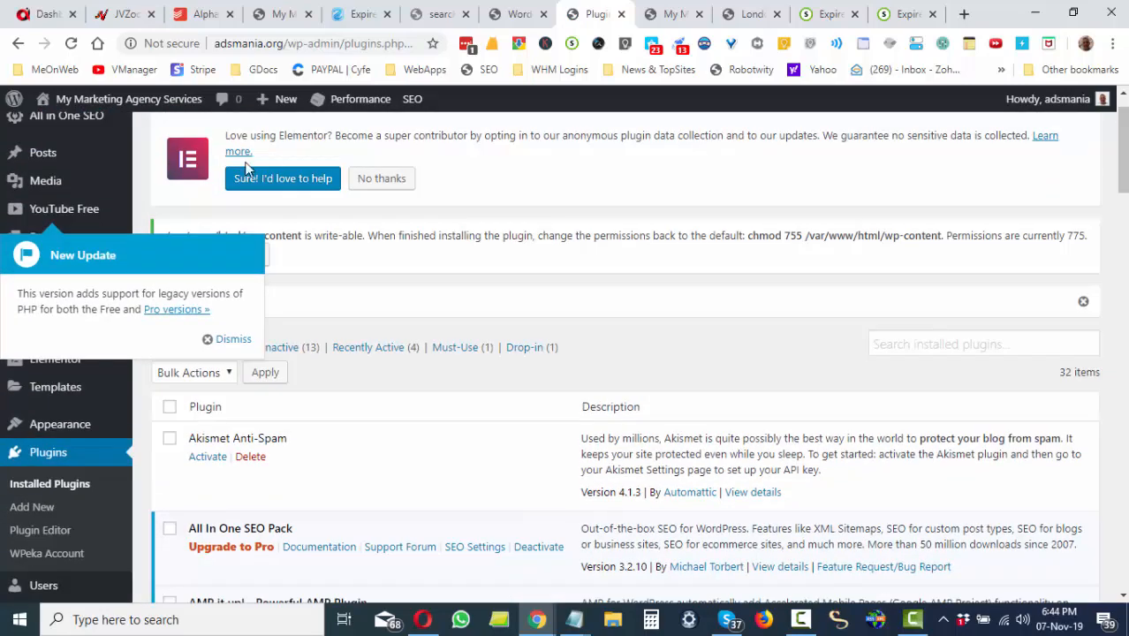
pyautogui.click(228, 339)
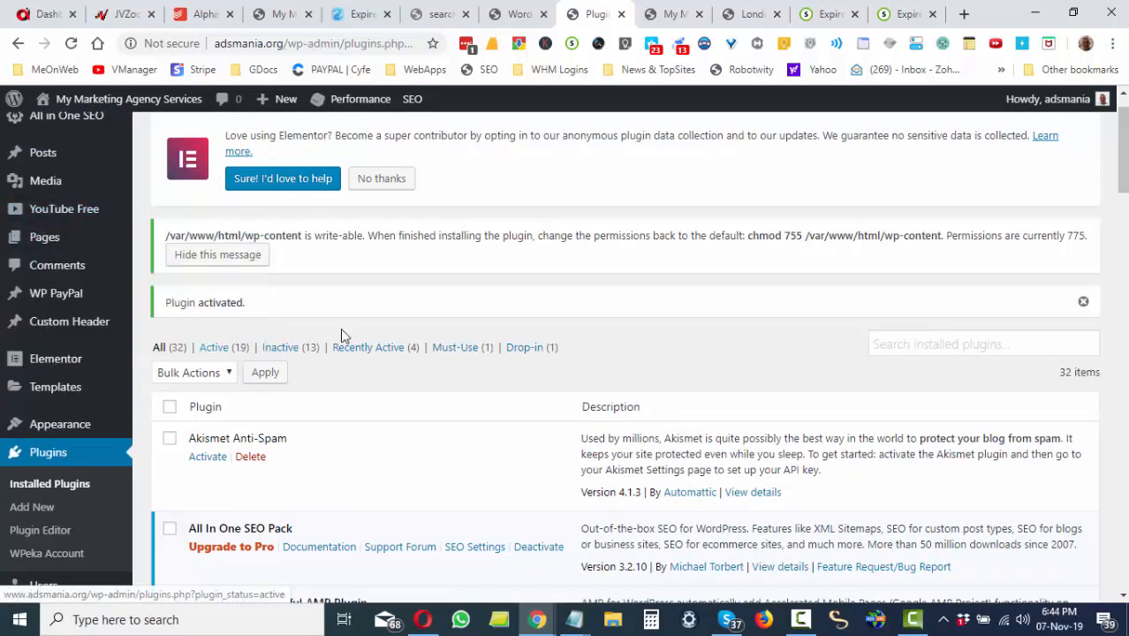
# Look through the installed plugins, from AMP it up! to Google XML Sitemap for Images, and return to the start of the list.
pyautogui.moveTo(1123, 133); pyautogui.dragTo(1123, 203)
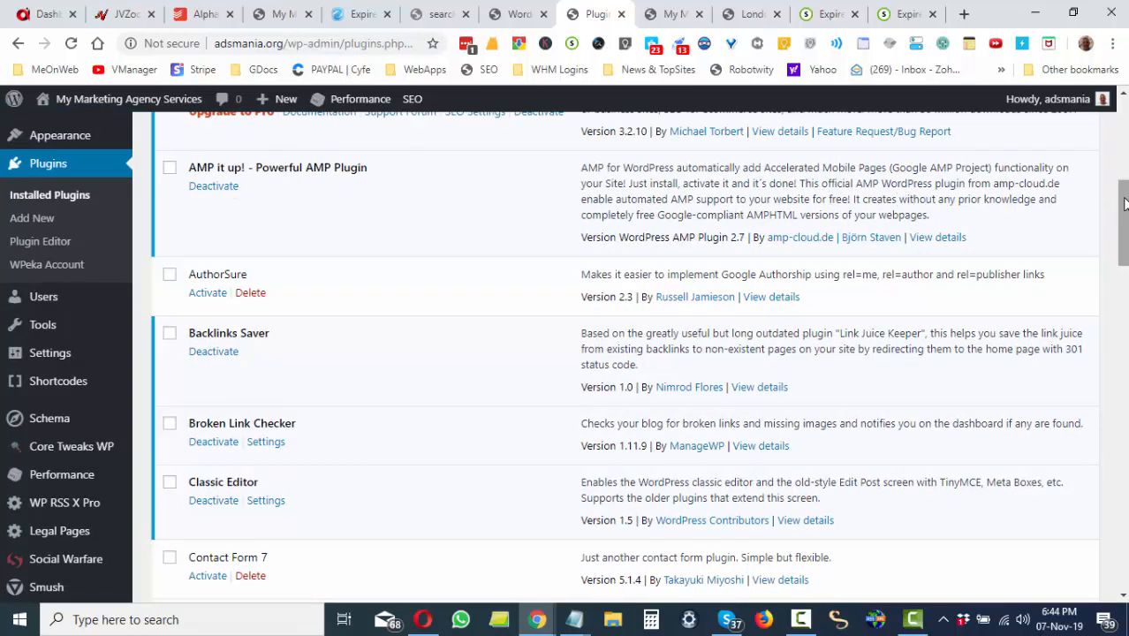
pyautogui.moveTo(1123, 203); pyautogui.dragTo(1123, 204)
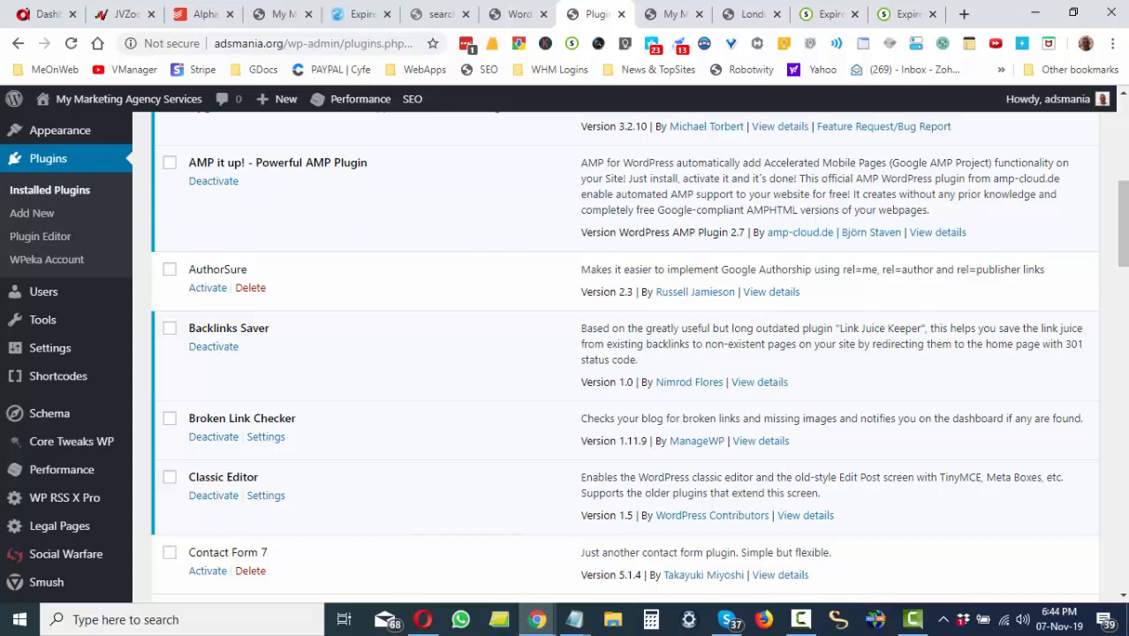
pyautogui.moveTo(1122, 213); pyautogui.dragTo(1123, 239)
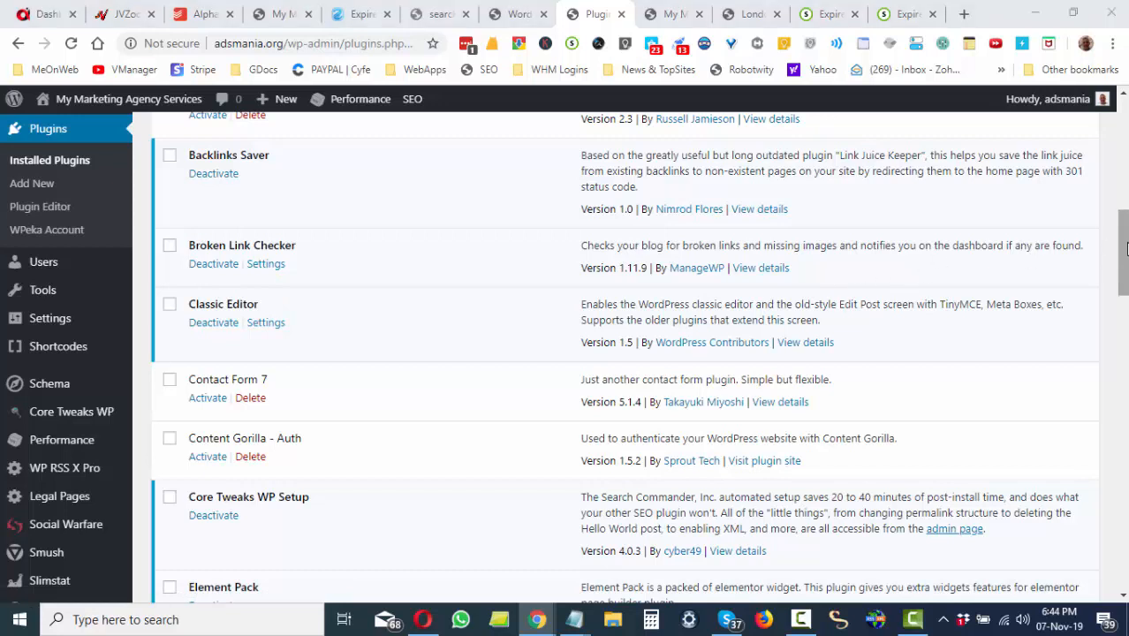
pyautogui.scroll(-3, 1120, 258)
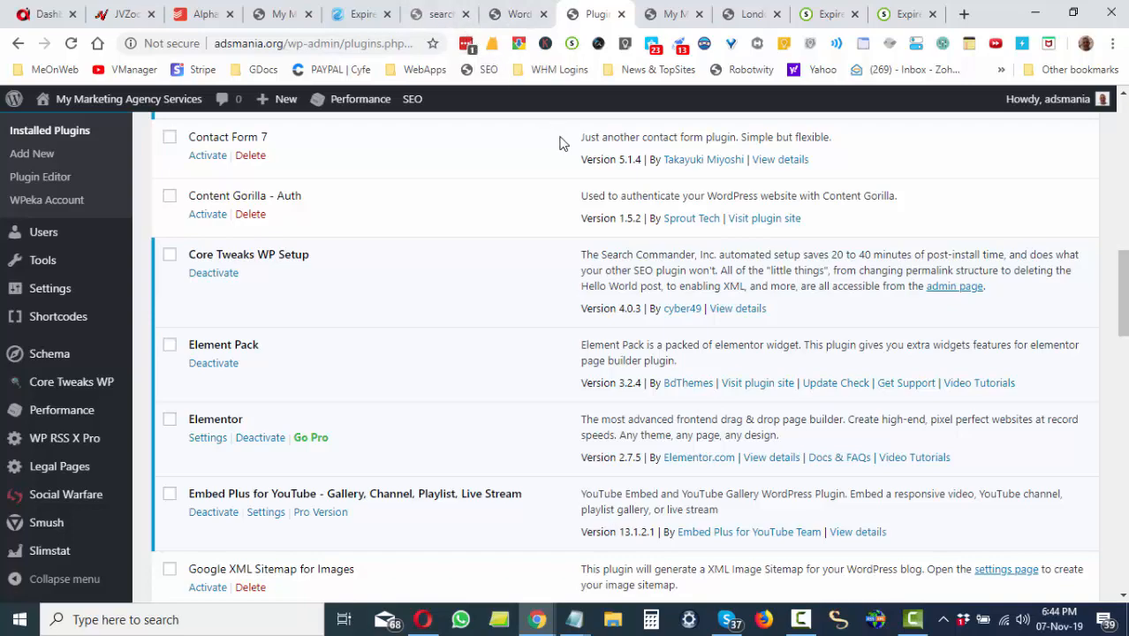
pyautogui.moveTo(1122, 292); pyautogui.dragTo(1082, 120)
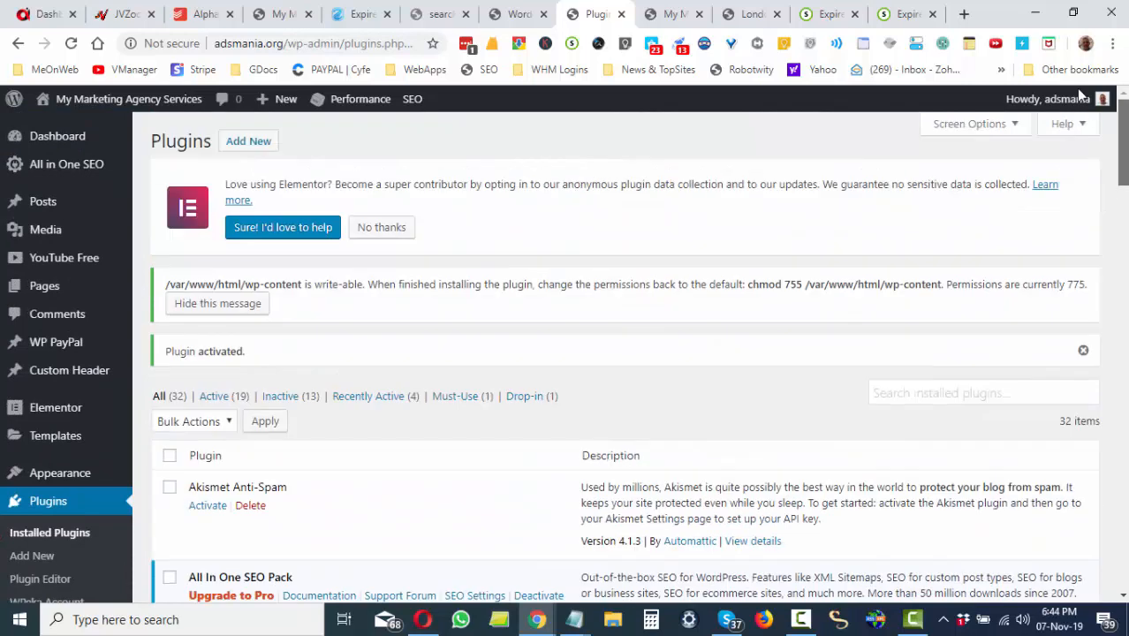
pyautogui.scroll(-2, 1114, 168)
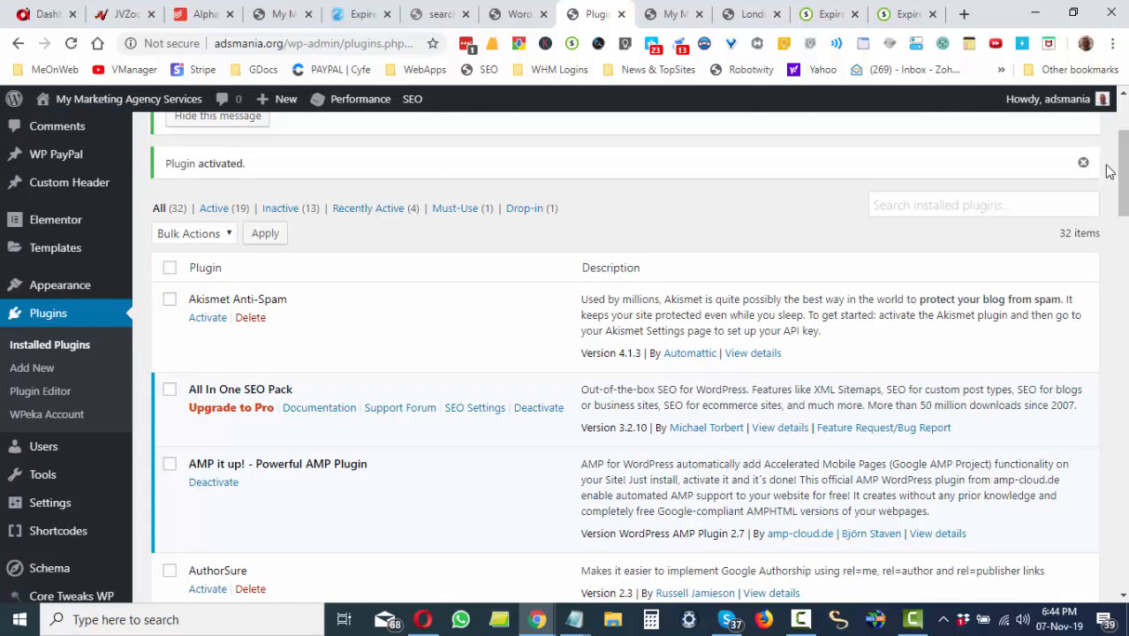
# Look through the site's list of pages, then switch to the Home page opened in the Elementor editor.
pyautogui.click(49, 252)
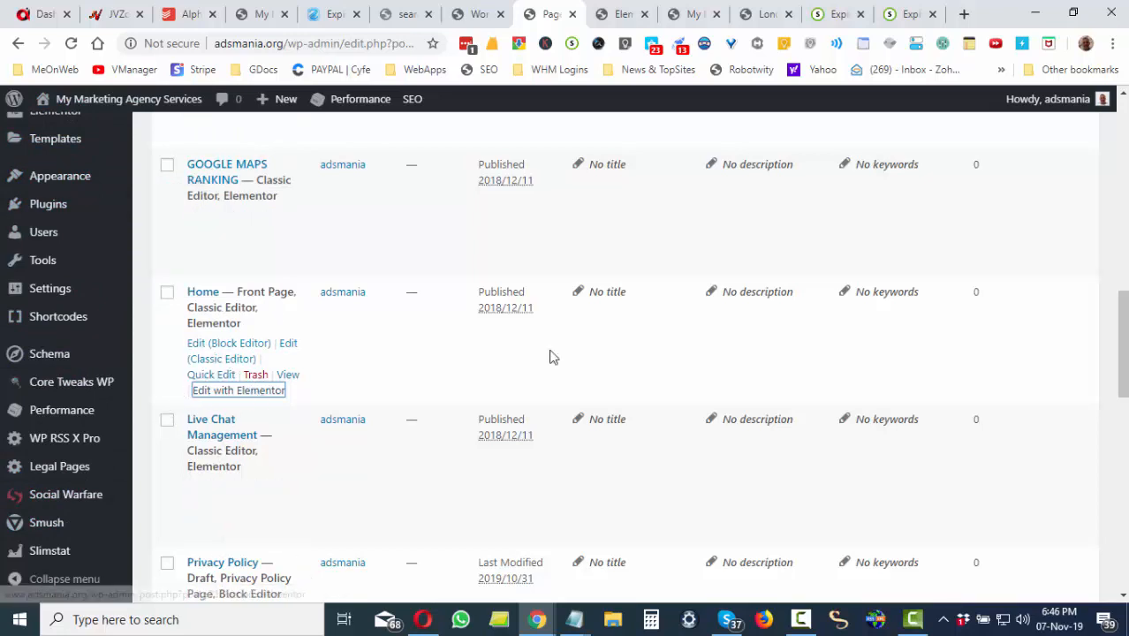
pyautogui.moveTo(1123, 326); pyautogui.dragTo(1123, 432)
pyautogui.scroll(-3, 618, 353)
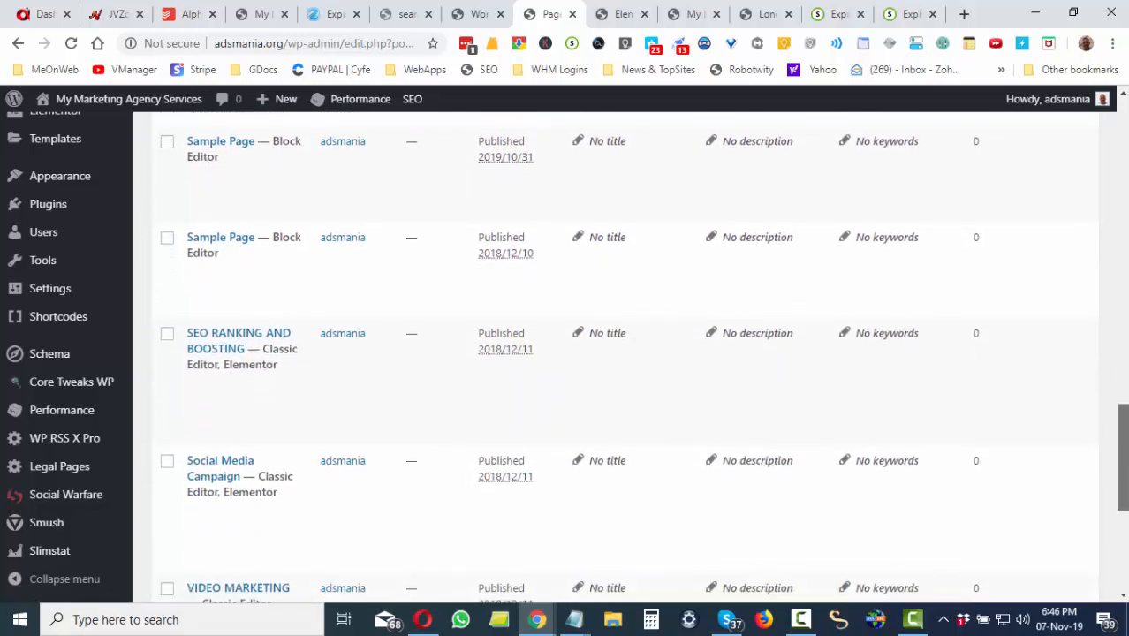
pyautogui.scroll(-2, 619, 353)
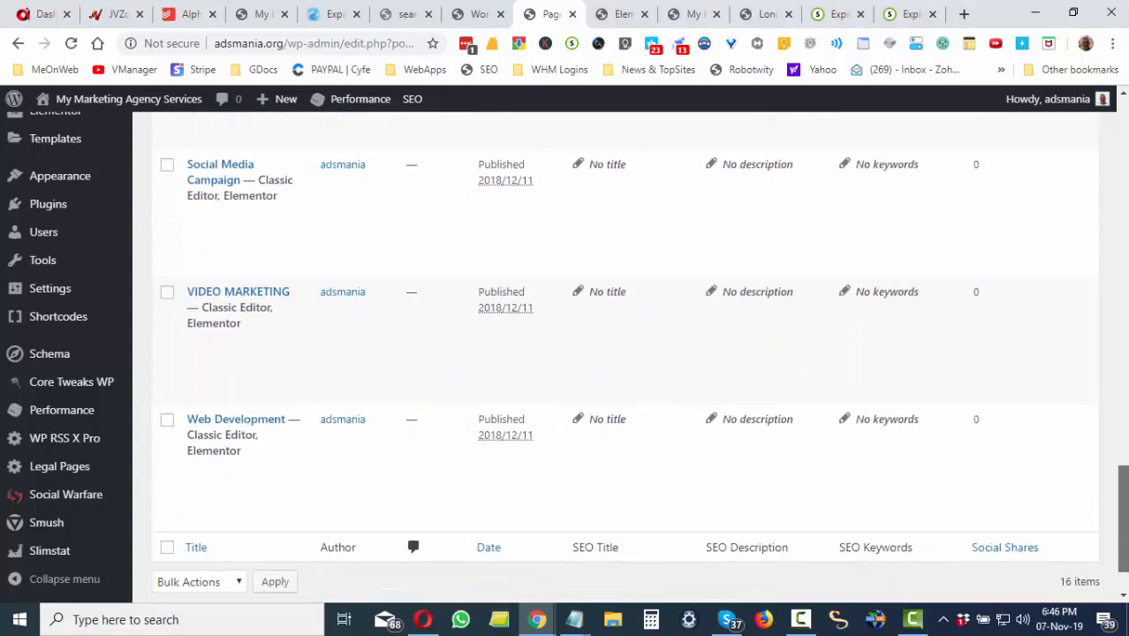
pyautogui.scroll(5, 619, 353)
pyautogui.scroll(10, 618, 353)
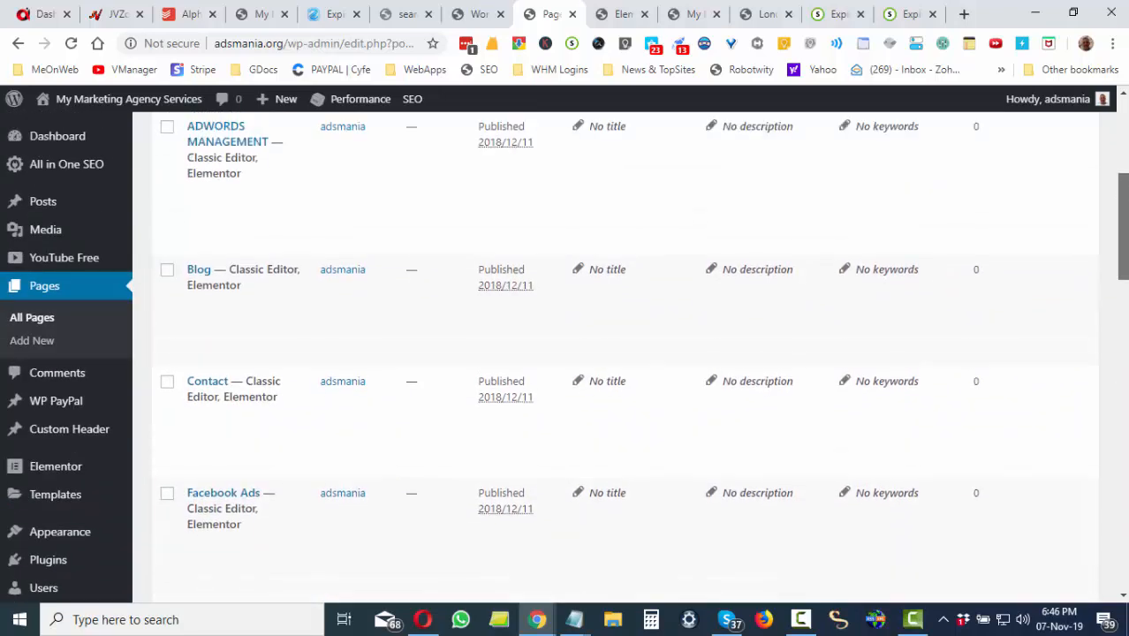
pyautogui.scroll(-2, 618, 353)
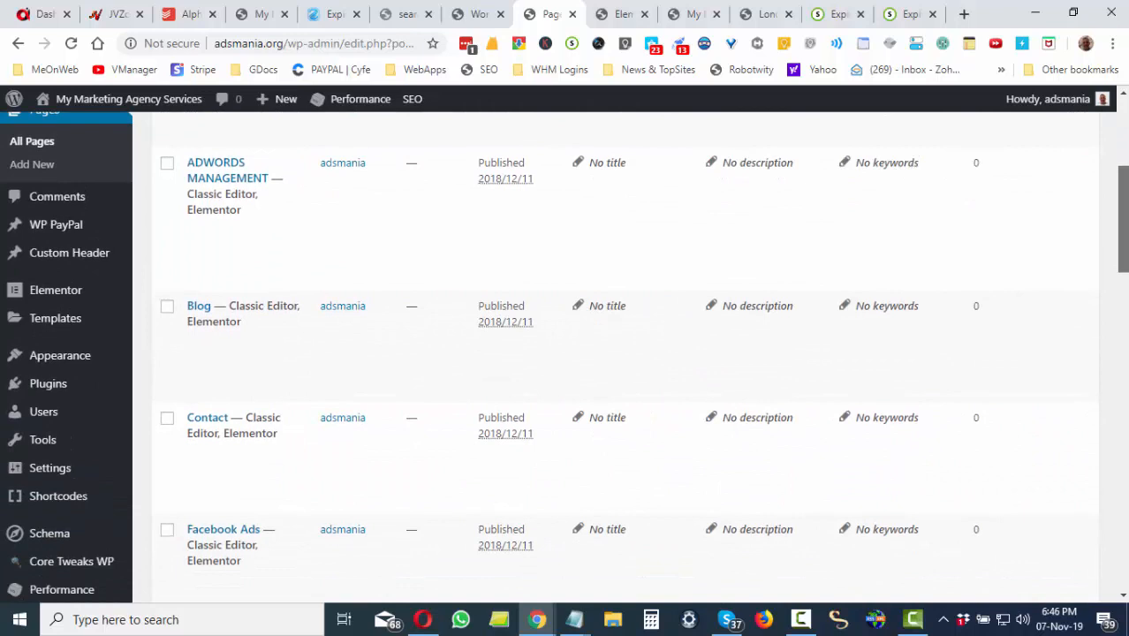
pyautogui.scroll(-2, 618, 353)
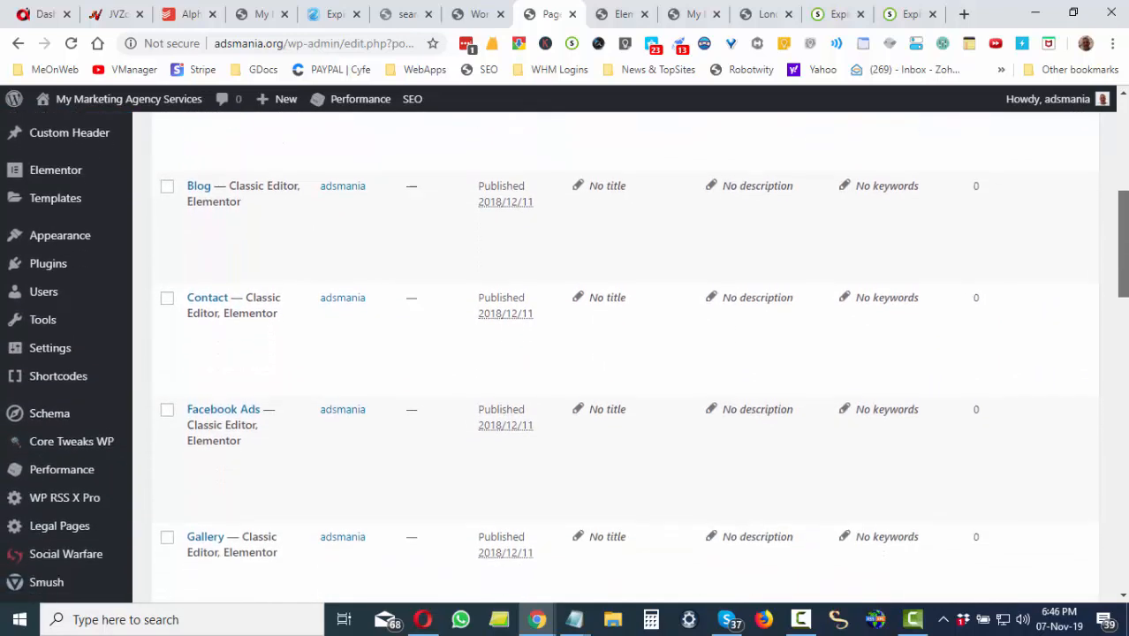
pyautogui.scroll(-2, 619, 353)
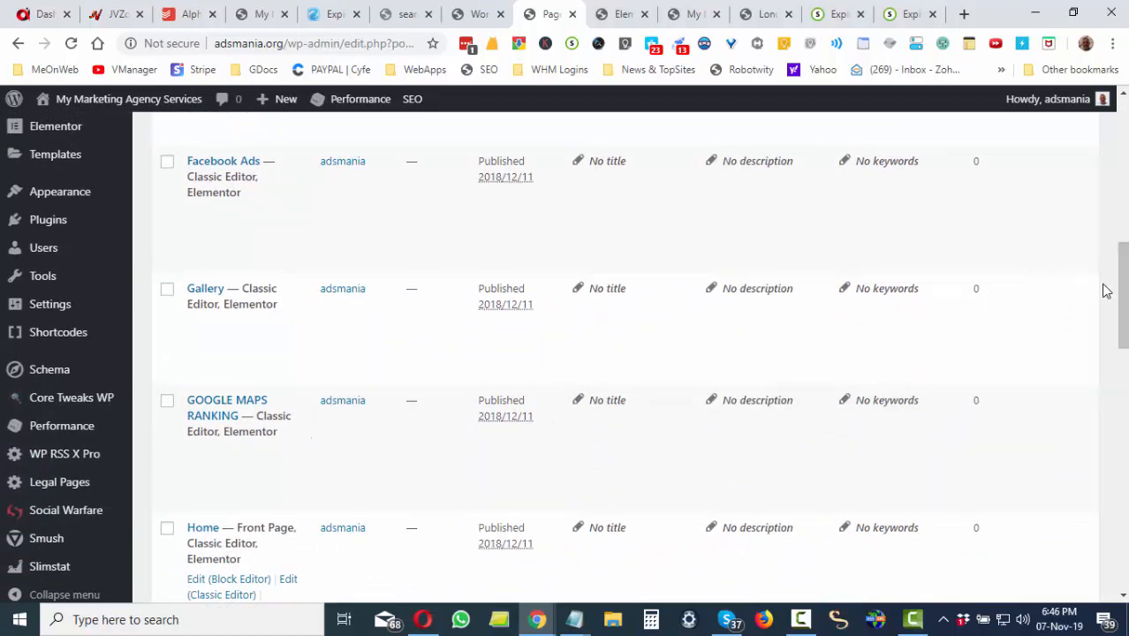
pyautogui.moveTo(1122, 298); pyautogui.dragTo(1103, 343)
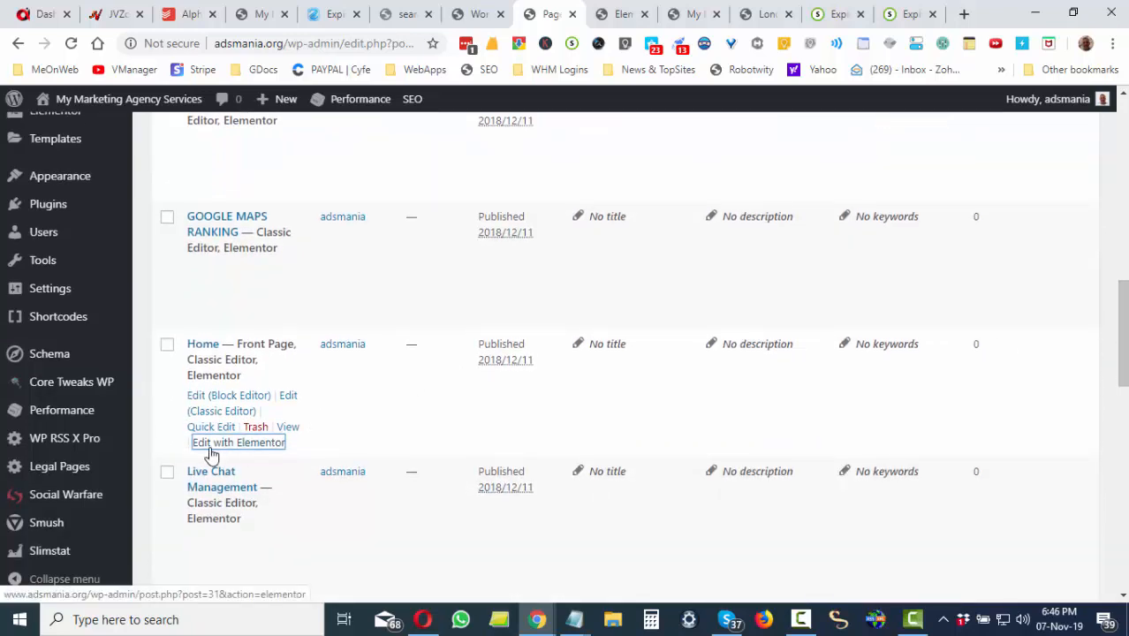
pyautogui.click(615, 15)
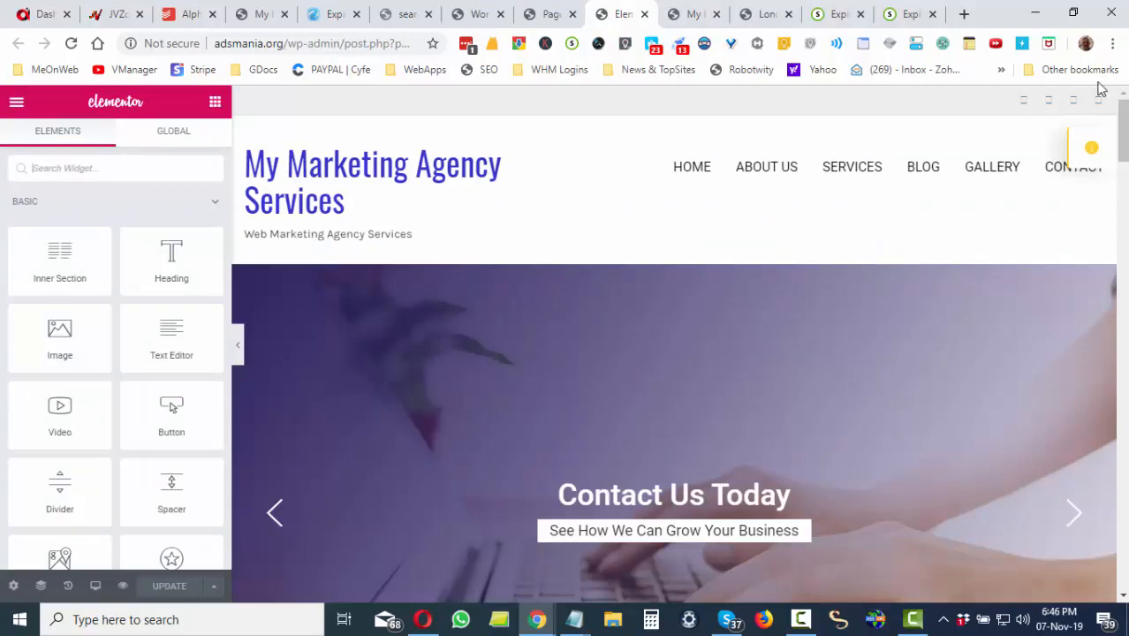
# Open the Home page's top slider and the Professional Website Development text block in the Elementor editor to view their content settings.
pyautogui.moveTo(1124, 132); pyautogui.dragTo(1123, 145)
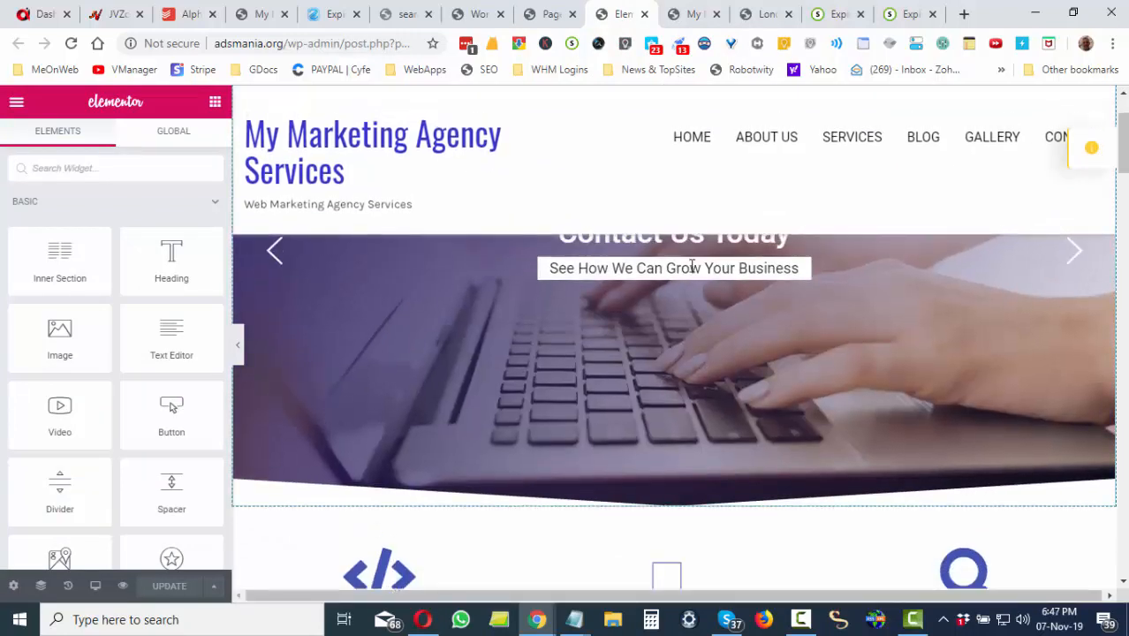
pyautogui.click(611, 274)
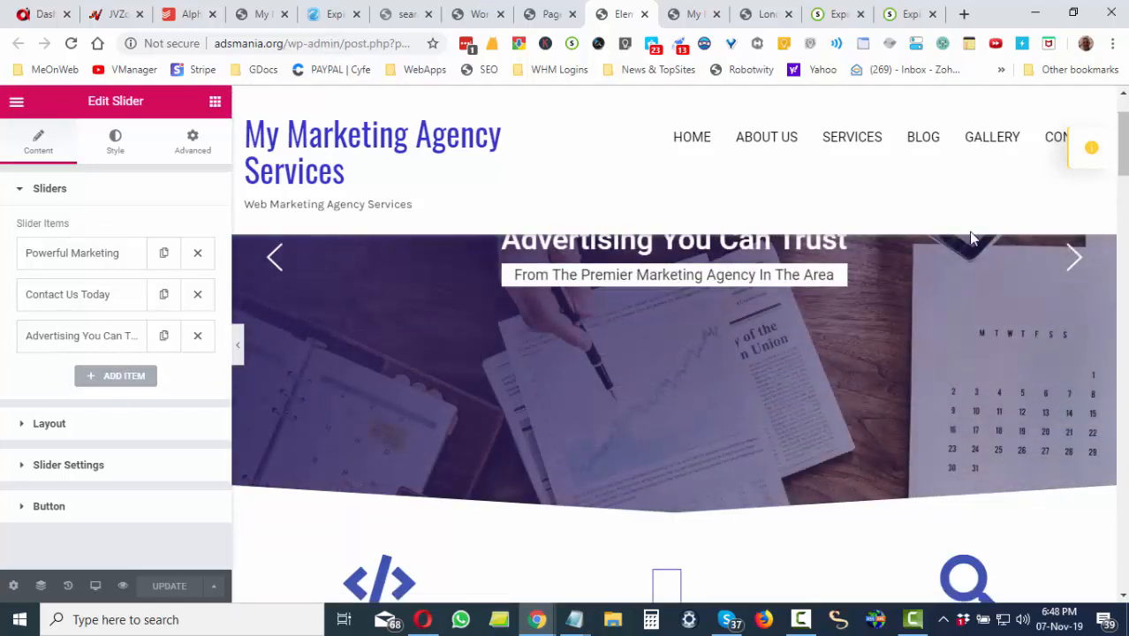
pyautogui.scroll(-4, 334, 347)
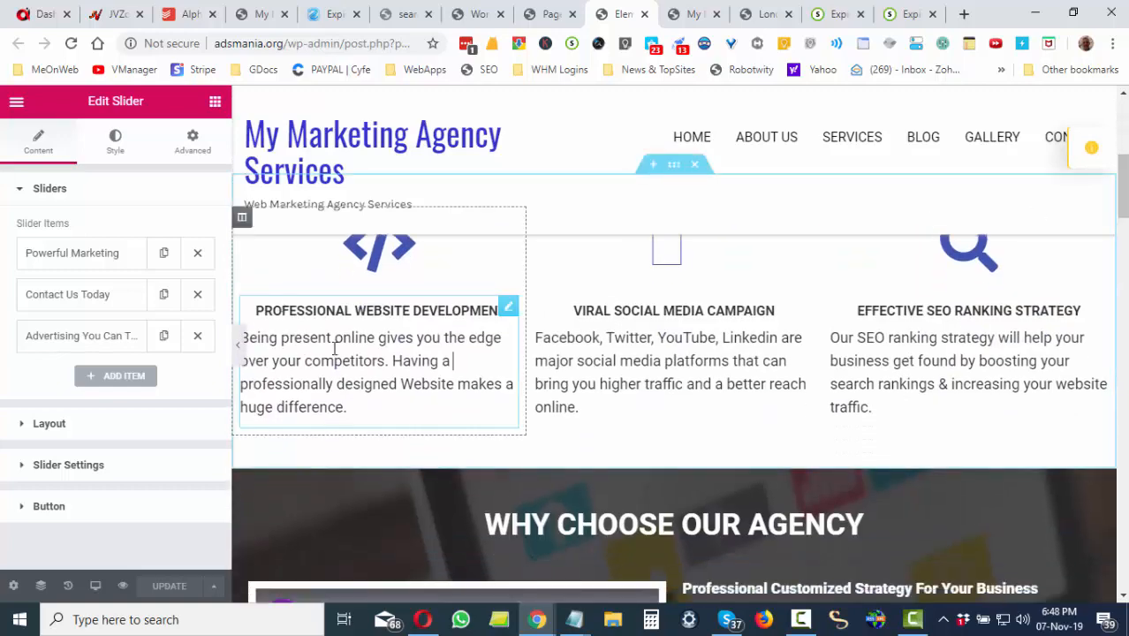
pyautogui.doubleClick(394, 342)
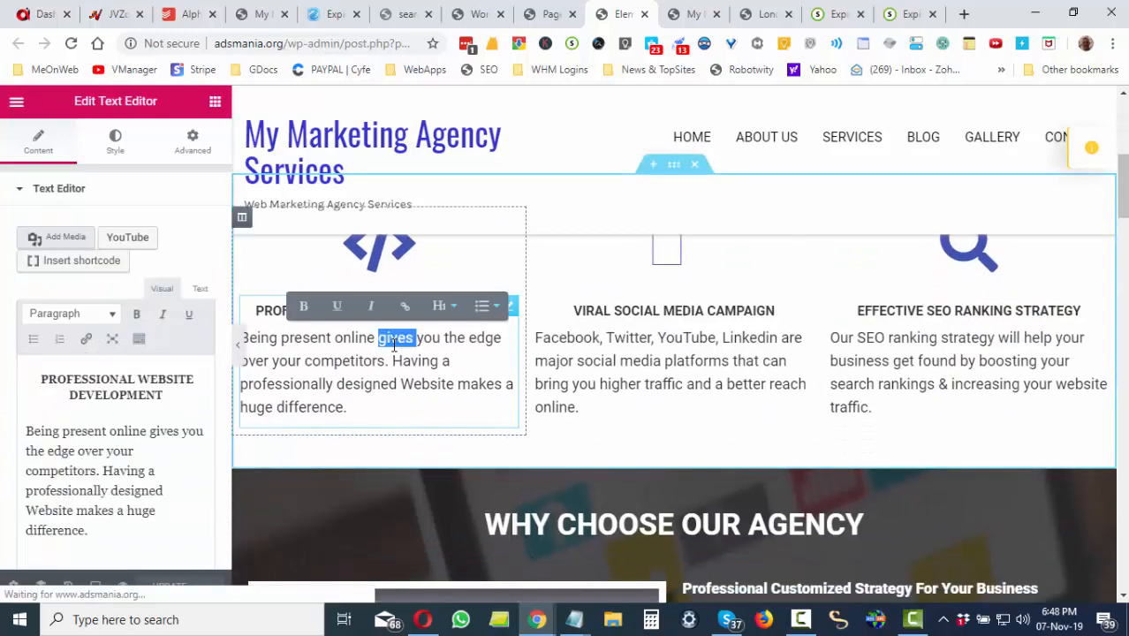
pyautogui.click(76, 455)
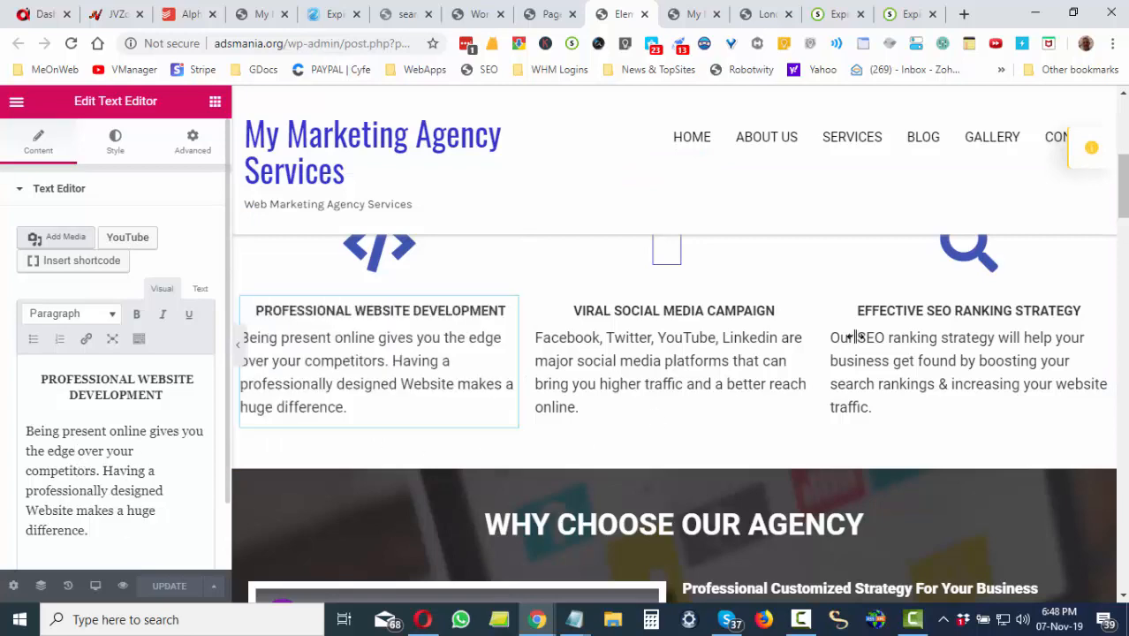
# Open the Our Digital Agency Expertise text block below the team section and look through its content in the text editor.
pyautogui.scroll(-7, 1090, 147)
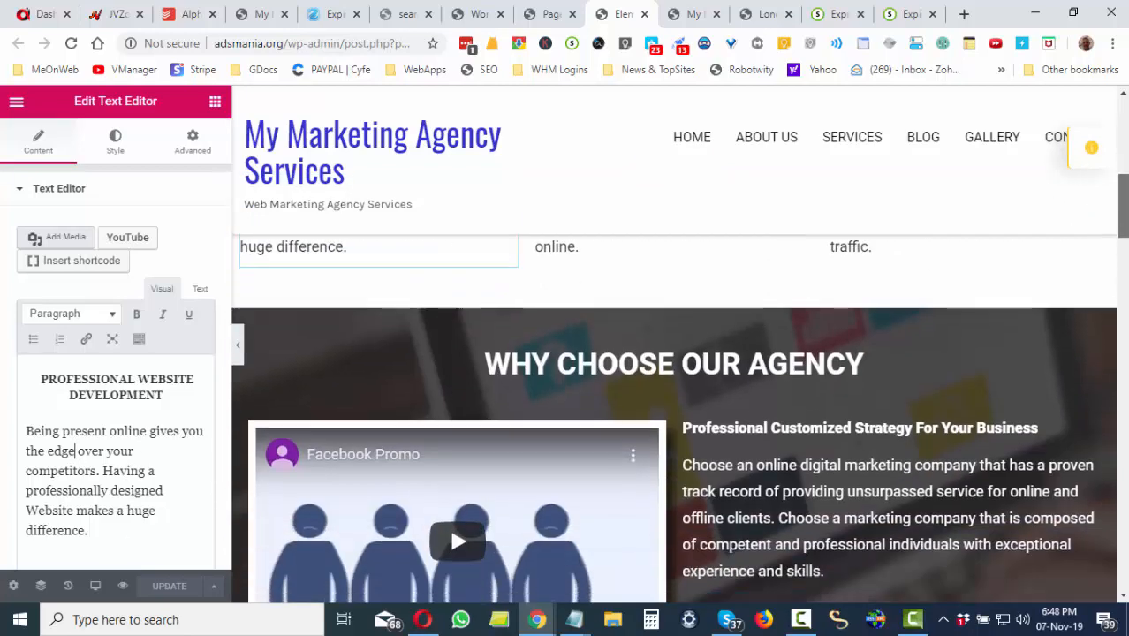
pyautogui.scroll(-5, 1091, 147)
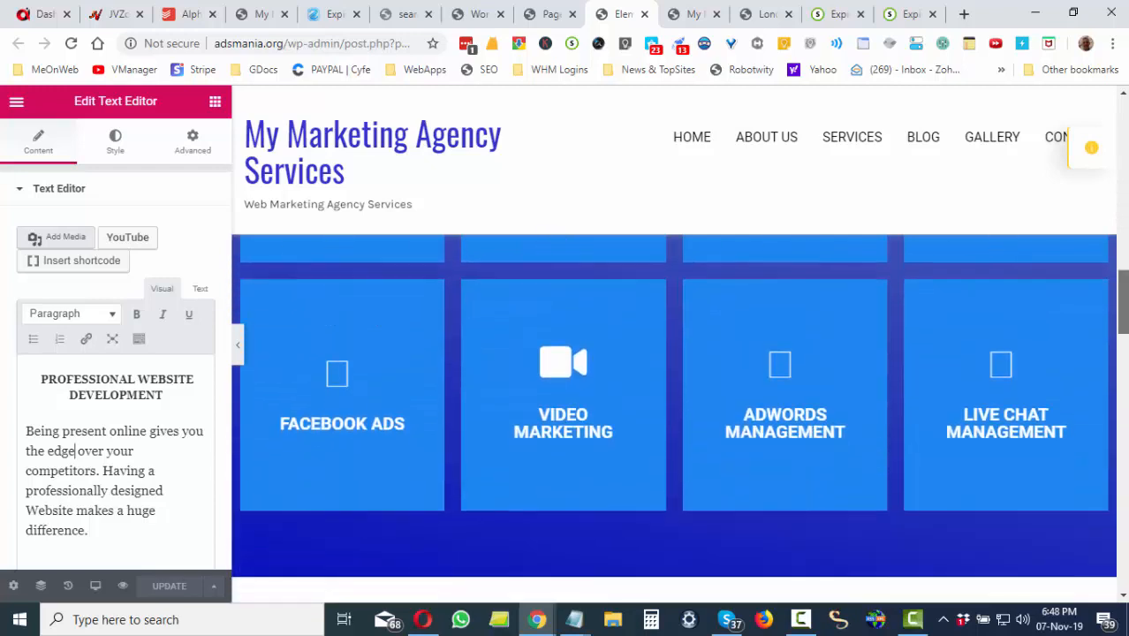
pyautogui.scroll(-4, 1091, 147)
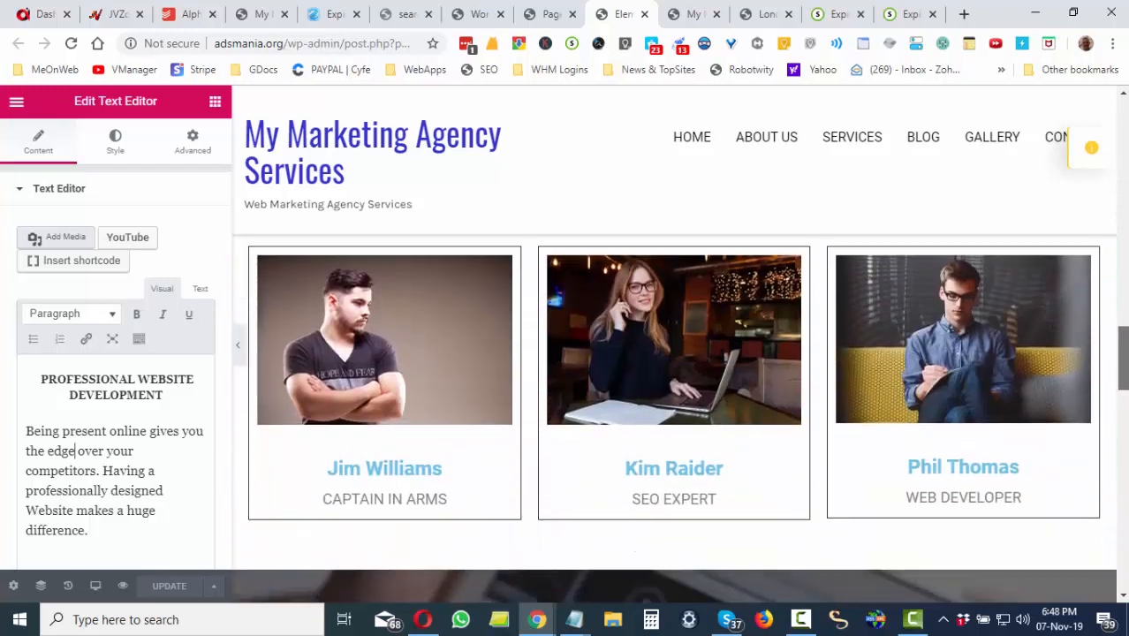
pyautogui.scroll(2, 1091, 147)
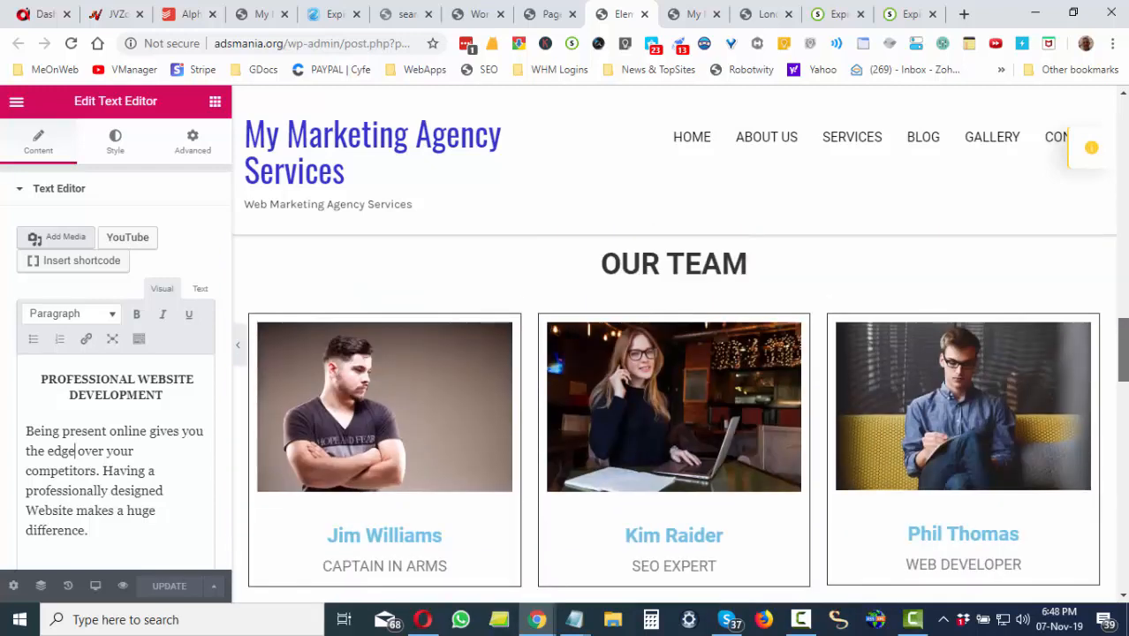
pyautogui.scroll(-1, 1091, 148)
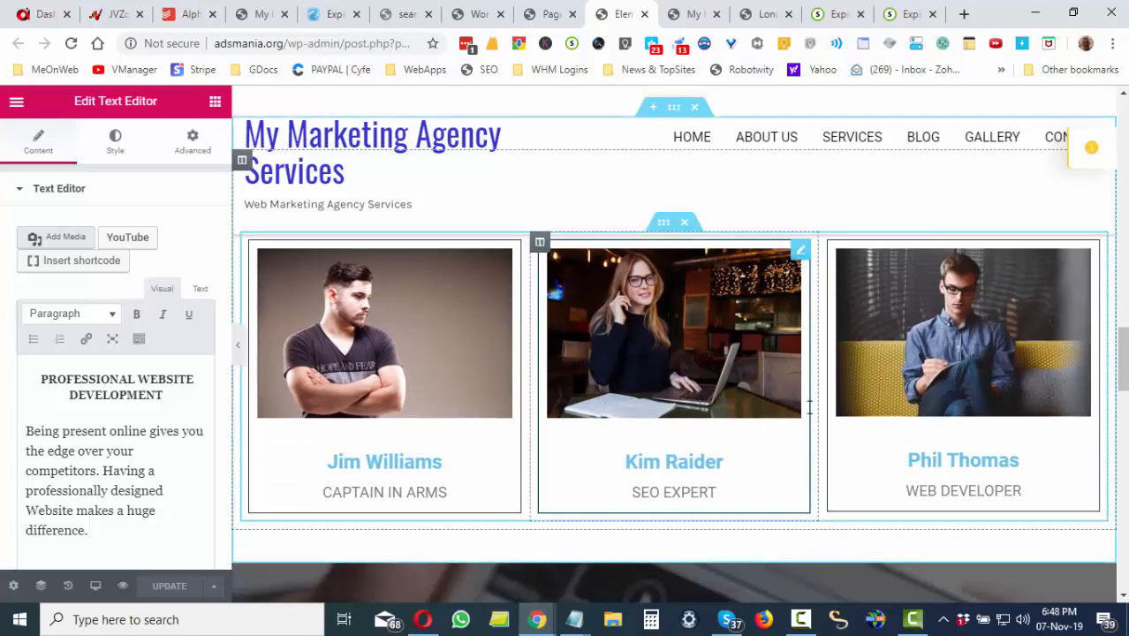
pyautogui.moveTo(1123, 349); pyautogui.dragTo(1123, 389)
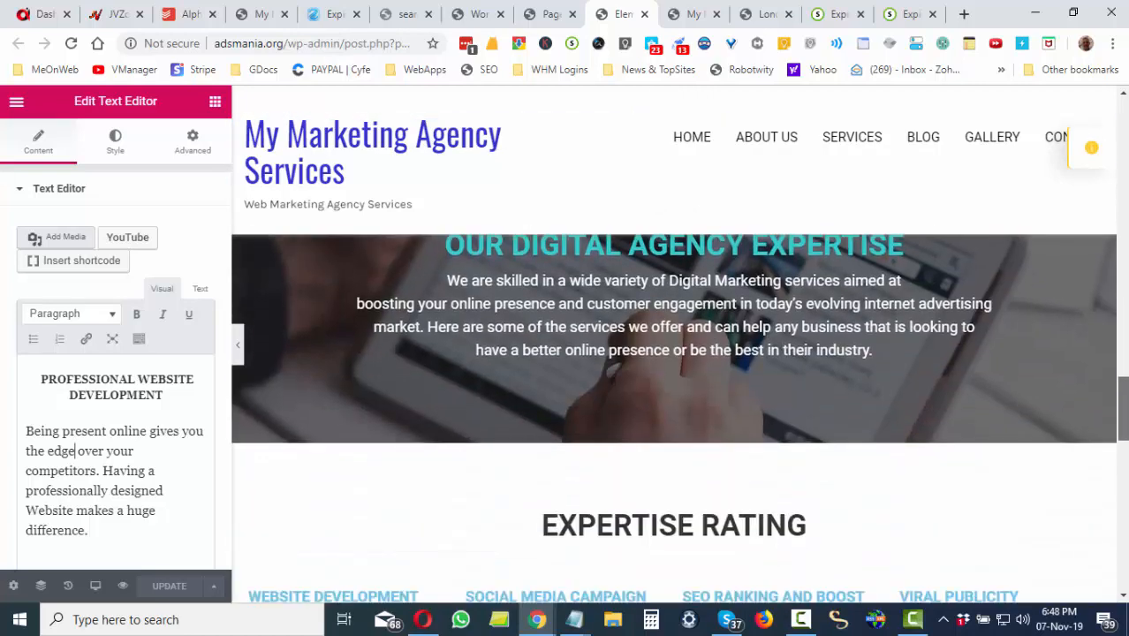
pyautogui.click(654, 320)
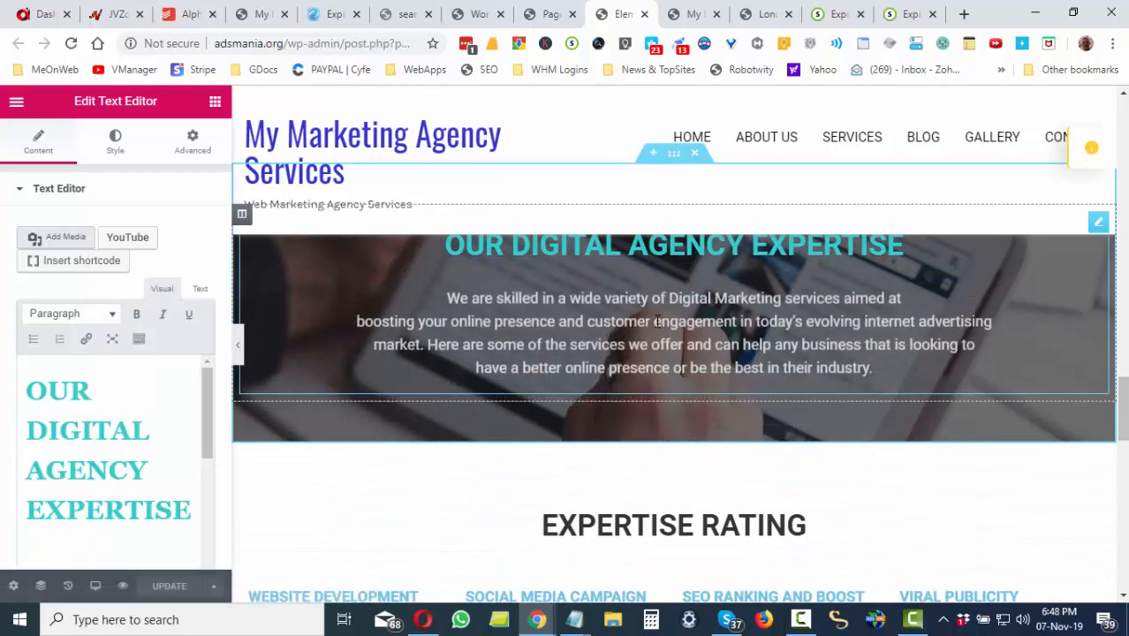
pyautogui.click(203, 395)
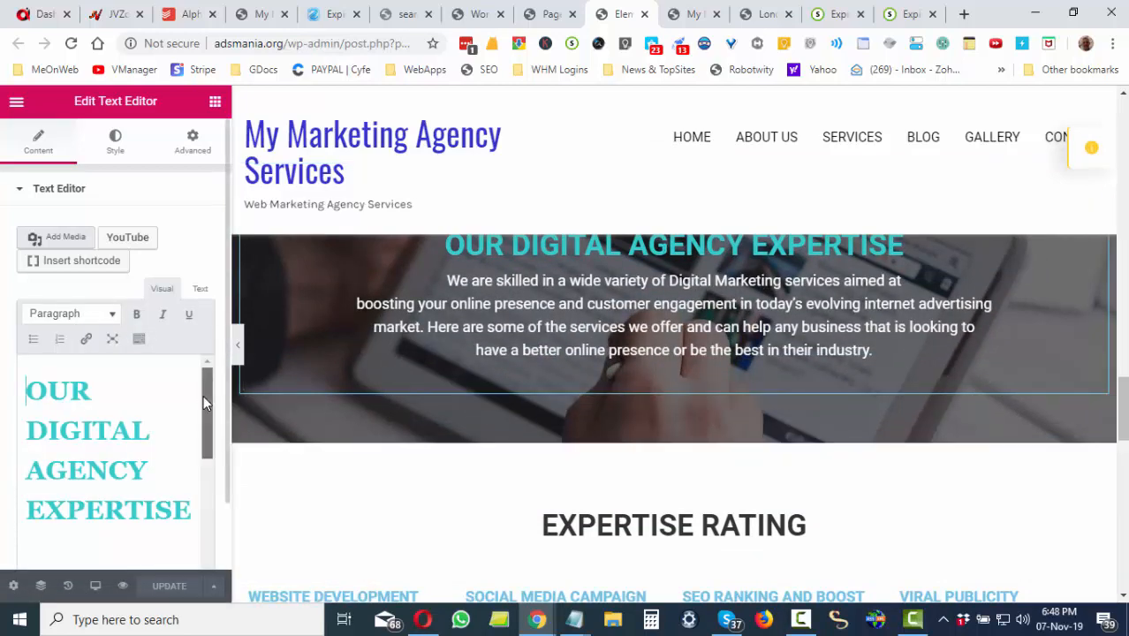
pyautogui.scroll(-5, 212, 486)
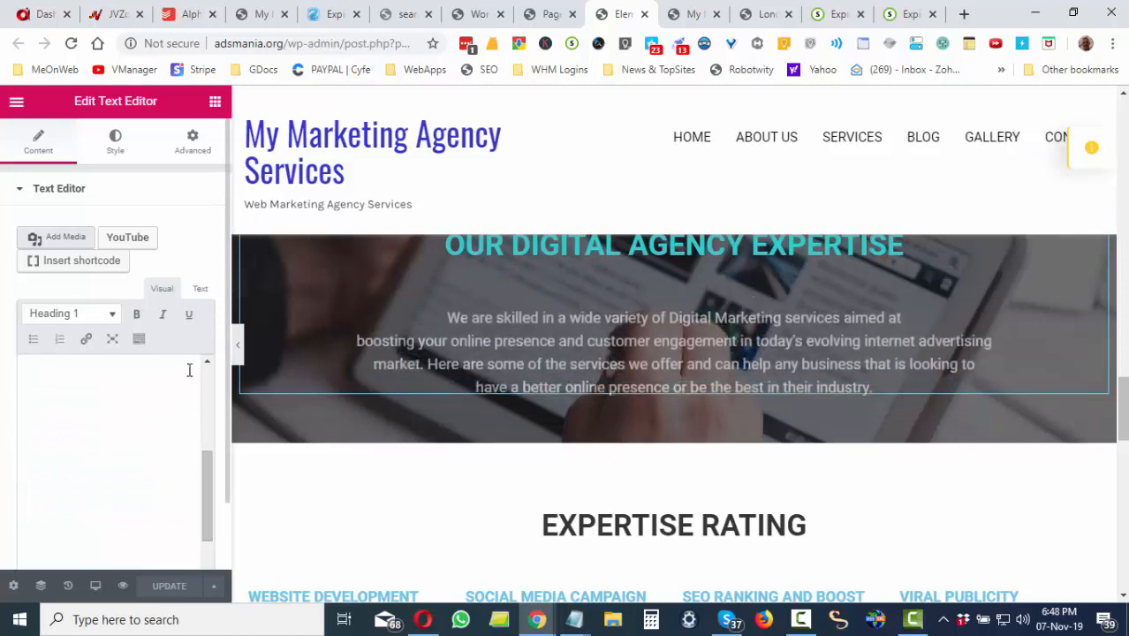
pyautogui.moveTo(204, 469); pyautogui.dragTo(205, 386)
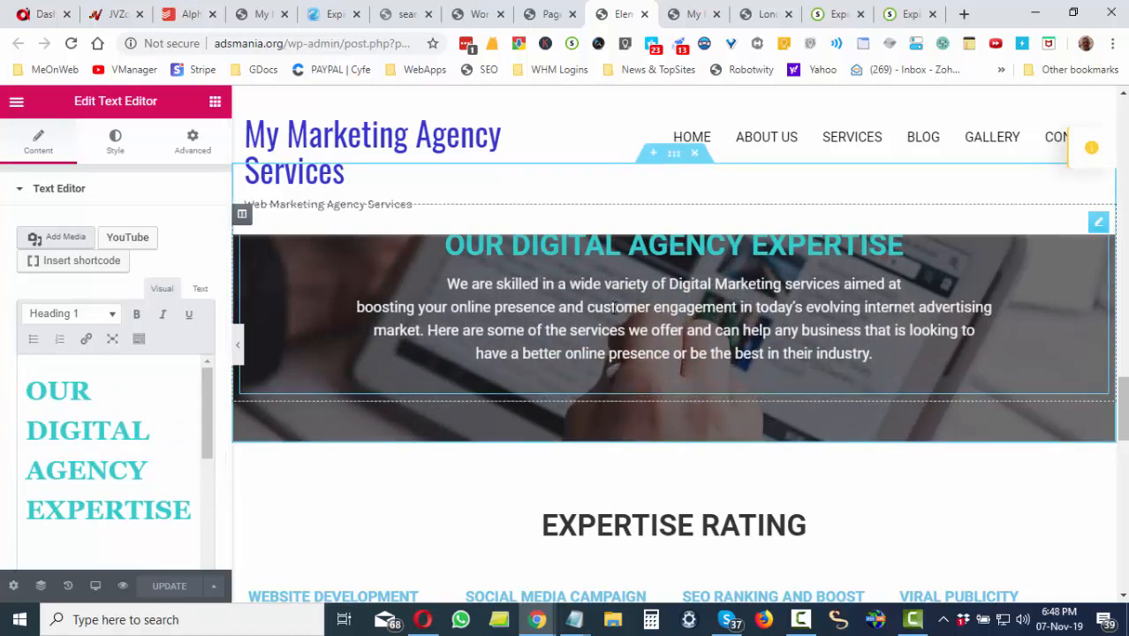
# Open the social media campaign description under Expertise Rating, and the About Us text in the footer, for editing.
pyautogui.moveTo(1117, 415); pyautogui.dragTo(1118, 481)
pyautogui.click(603, 343)
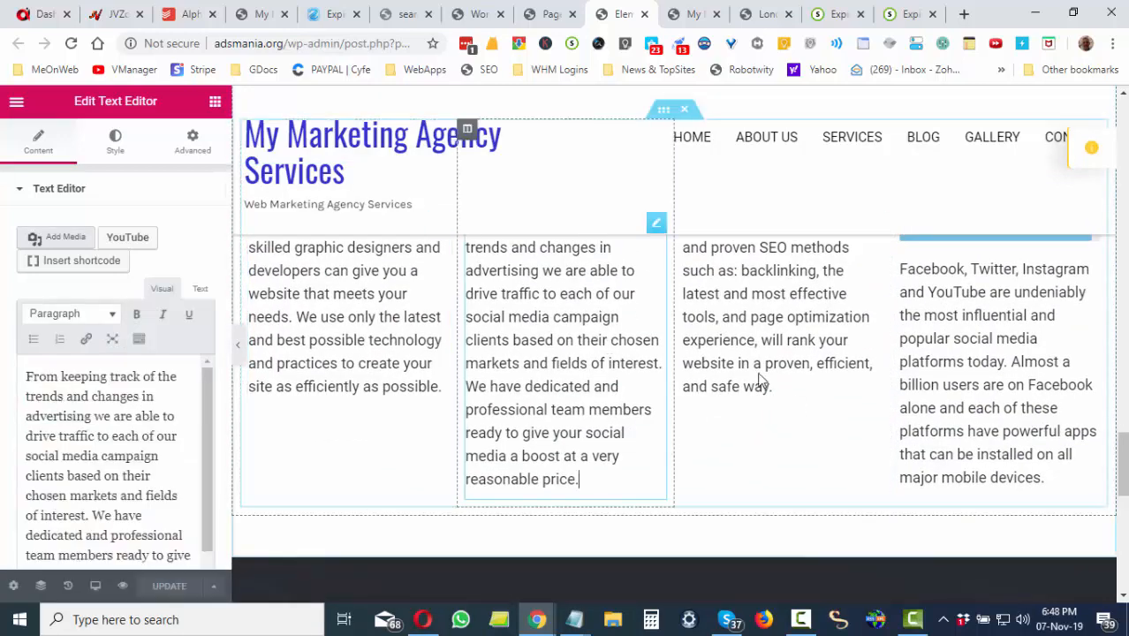
pyautogui.moveTo(1124, 459); pyautogui.dragTo(1124, 526)
pyautogui.click(375, 373)
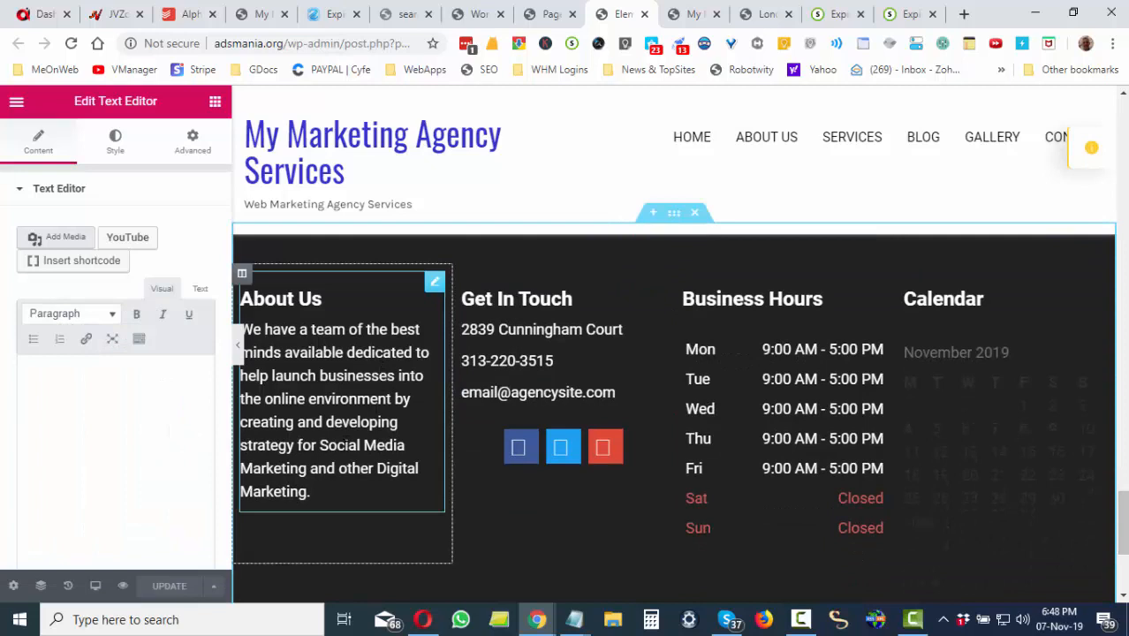
pyautogui.moveTo(315, 491); pyautogui.dragTo(248, 352)
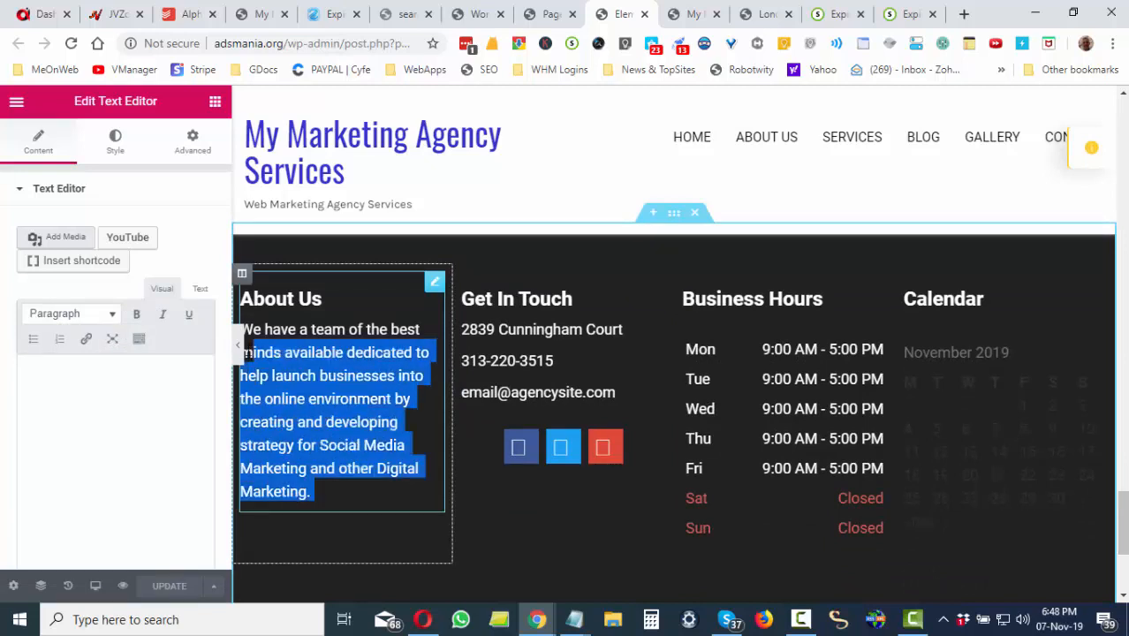
pyautogui.click(319, 376)
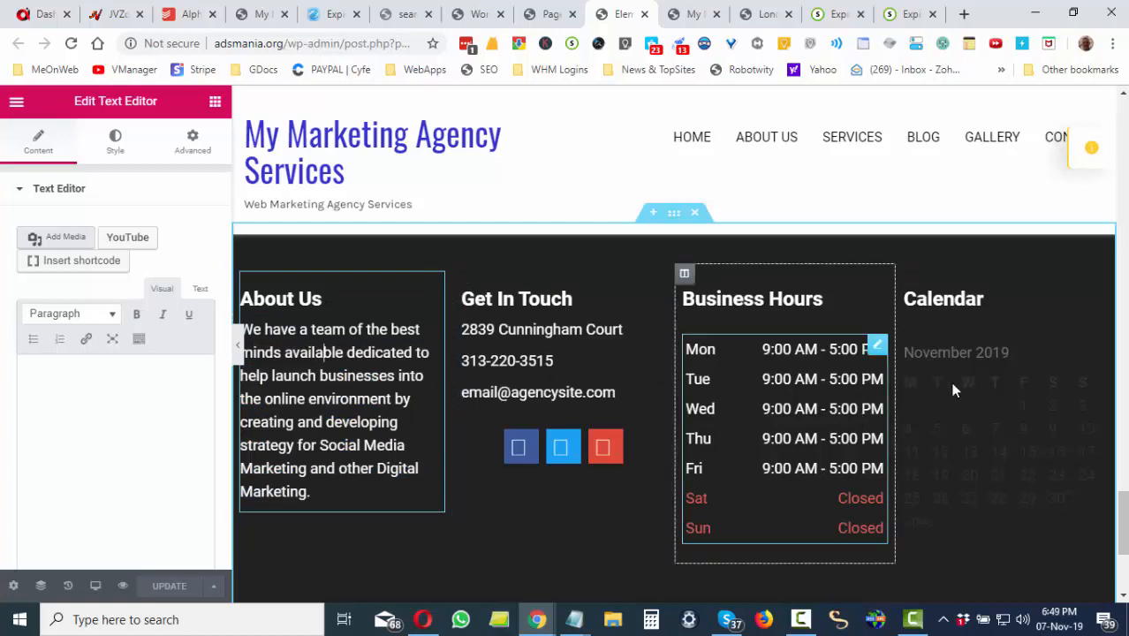
# Return to the start of the Home page in Elementor and switch back to the WordPress list of pages.
pyautogui.moveTo(1122, 519); pyautogui.dragTo(1122, 126)
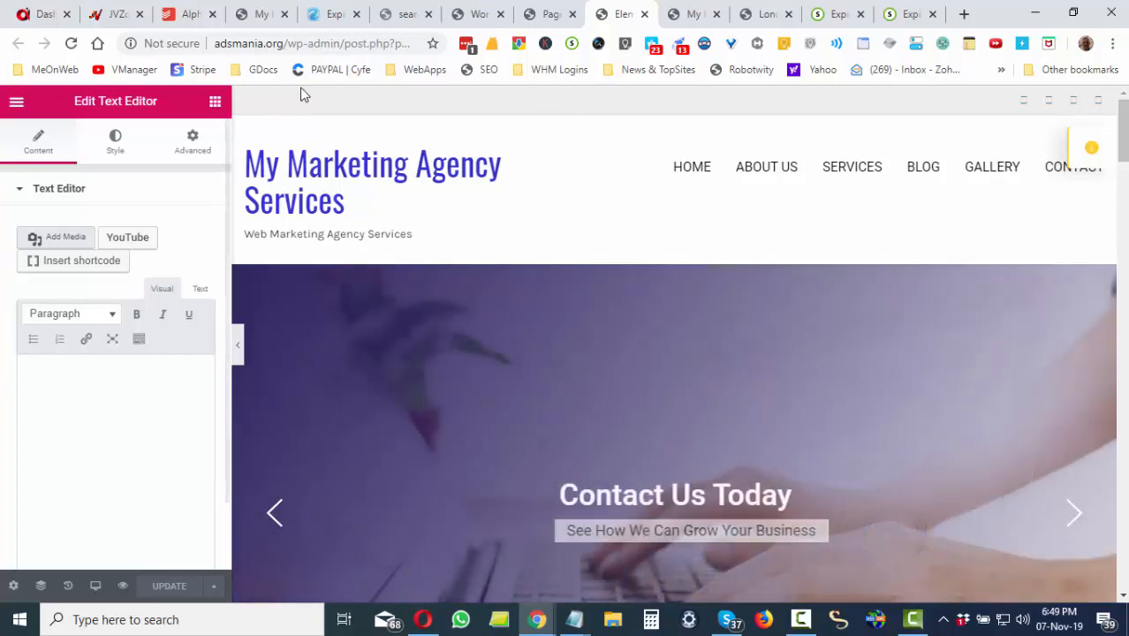
pyautogui.click(548, 14)
pyautogui.moveTo(1122, 316); pyautogui.dragTo(1122, 287)
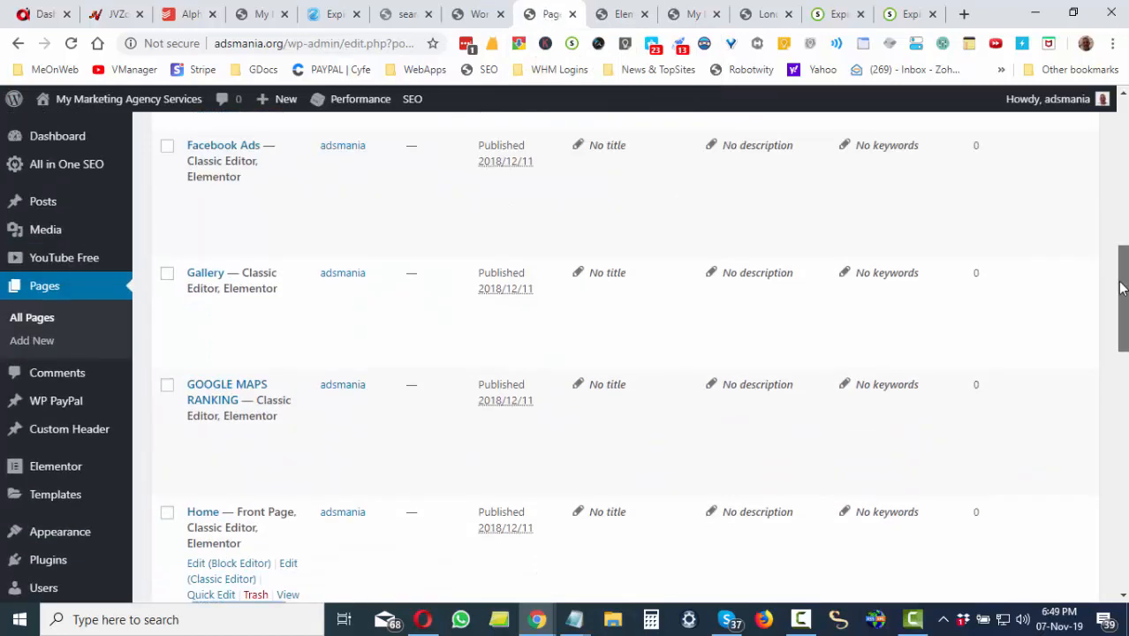
pyautogui.click(475, 12)
pyautogui.click(542, 14)
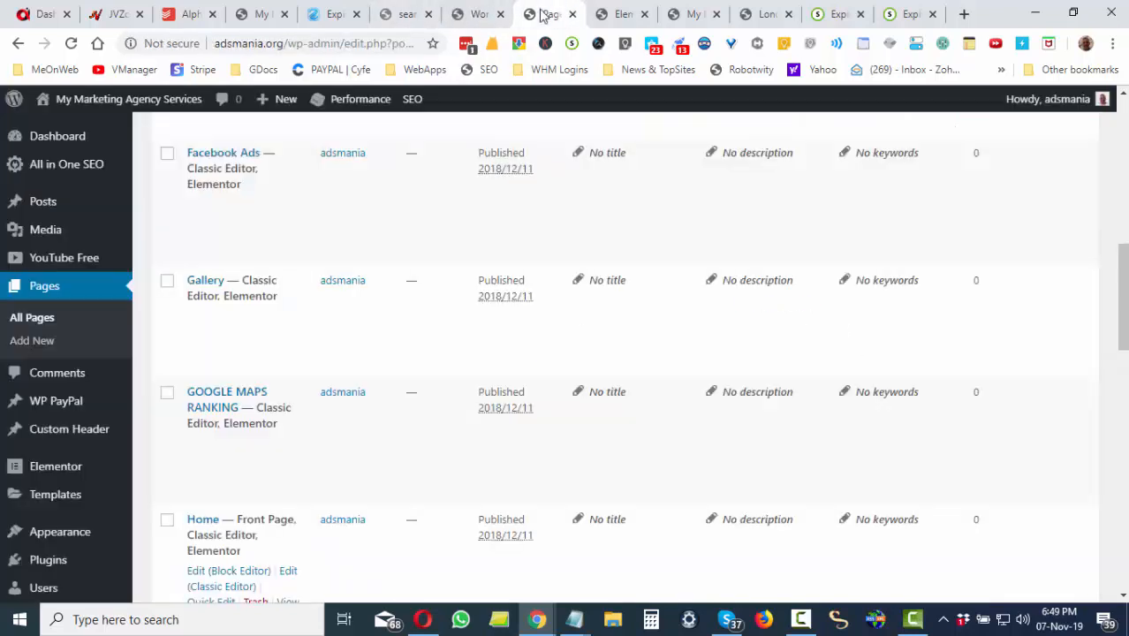
# Open the live adsmania.org site in a new browser tab and look through its home page.
pyautogui.moveTo(81, 117)
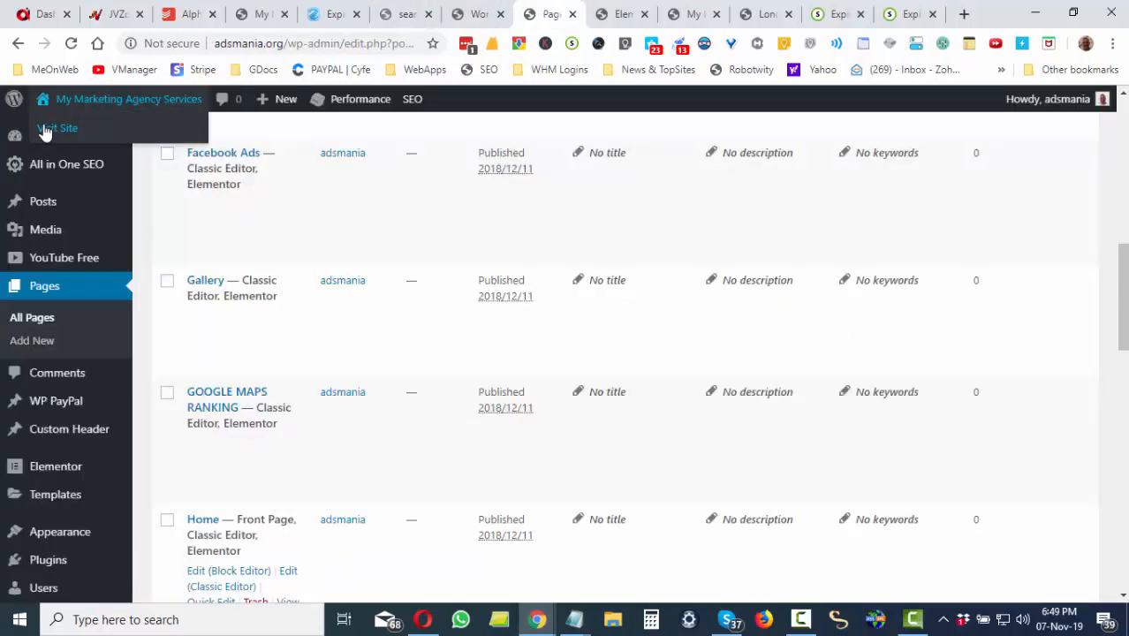
pyautogui.rightClick(44, 131)
pyautogui.click(88, 137)
pyautogui.click(658, 15)
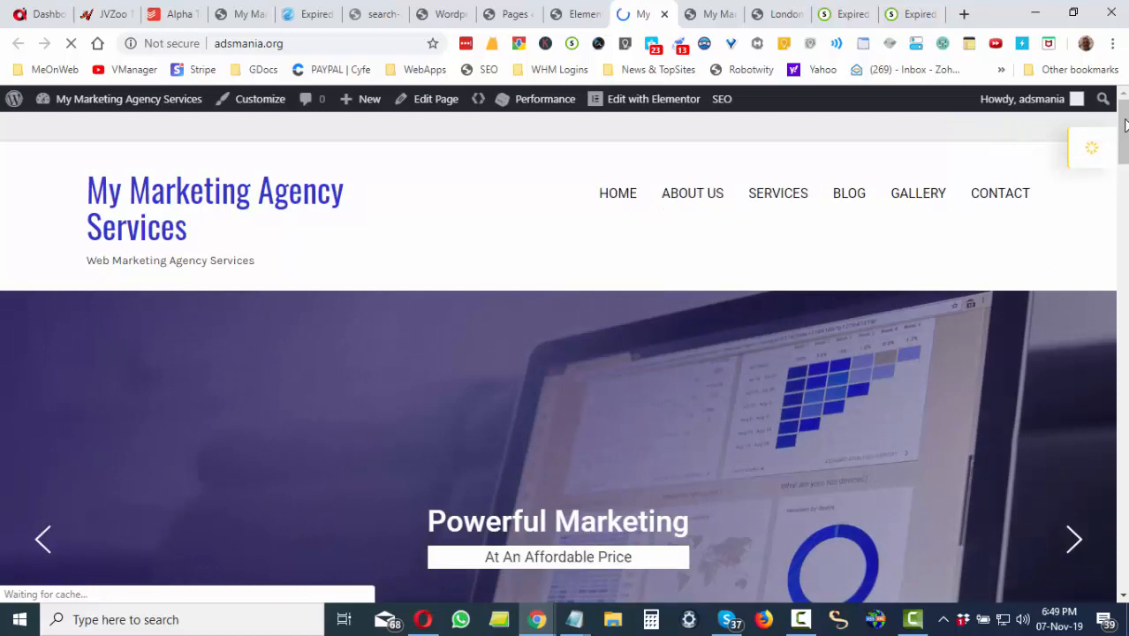
pyautogui.scroll(-1, 1119, 135)
pyautogui.scroll(-5, 1119, 135)
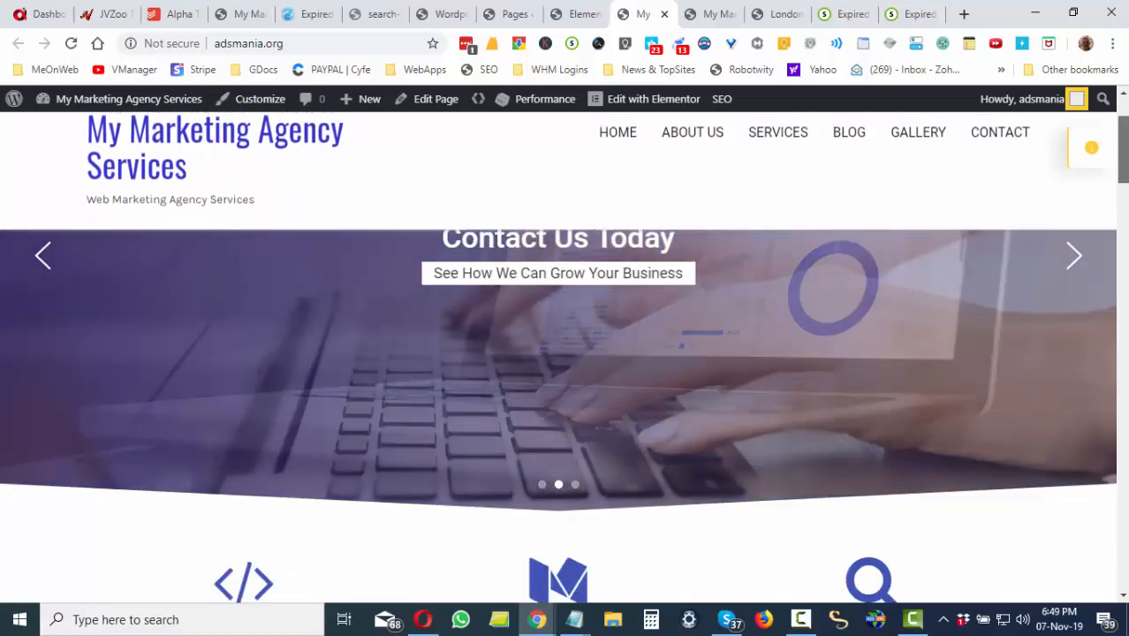